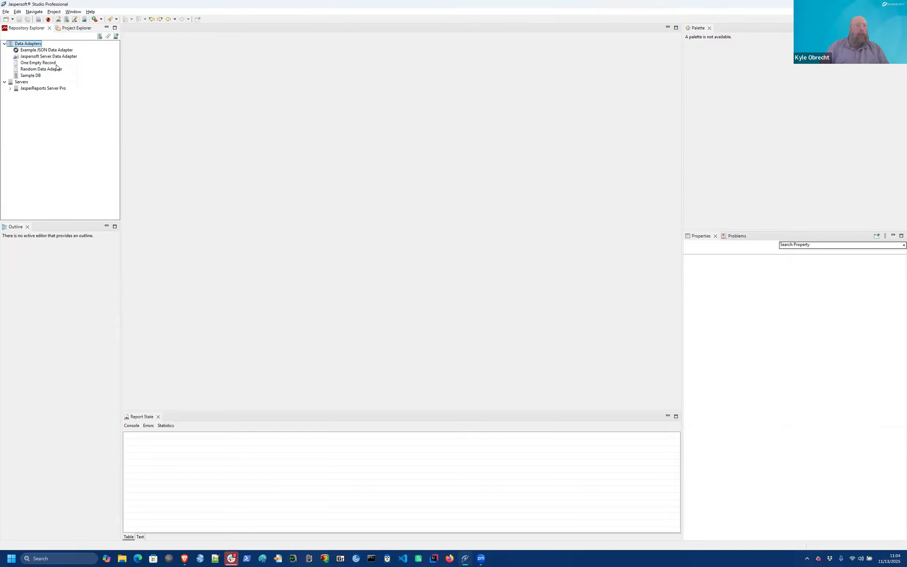
Step: Start a new Jasper Report from the File menu and pick the Cherry template
click(6, 12)
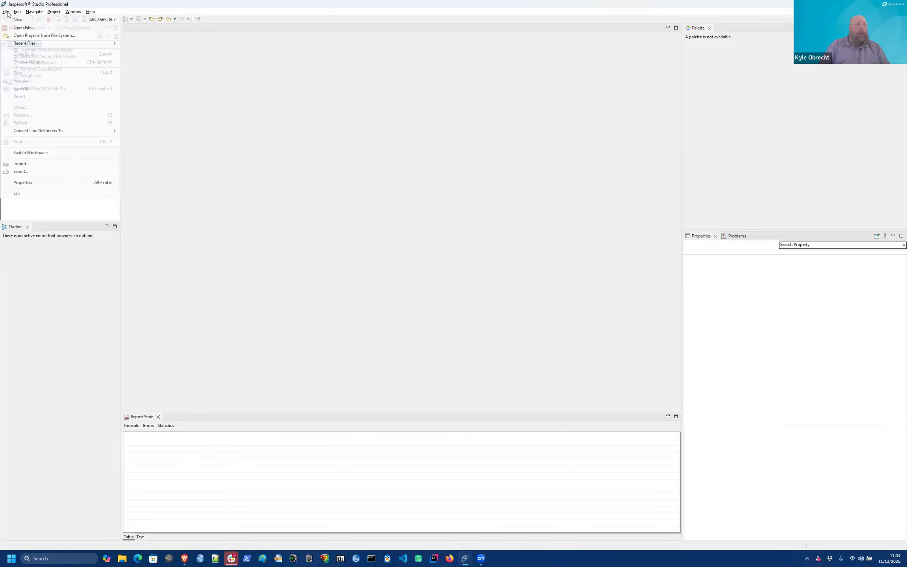
mouse_move(110, 19)
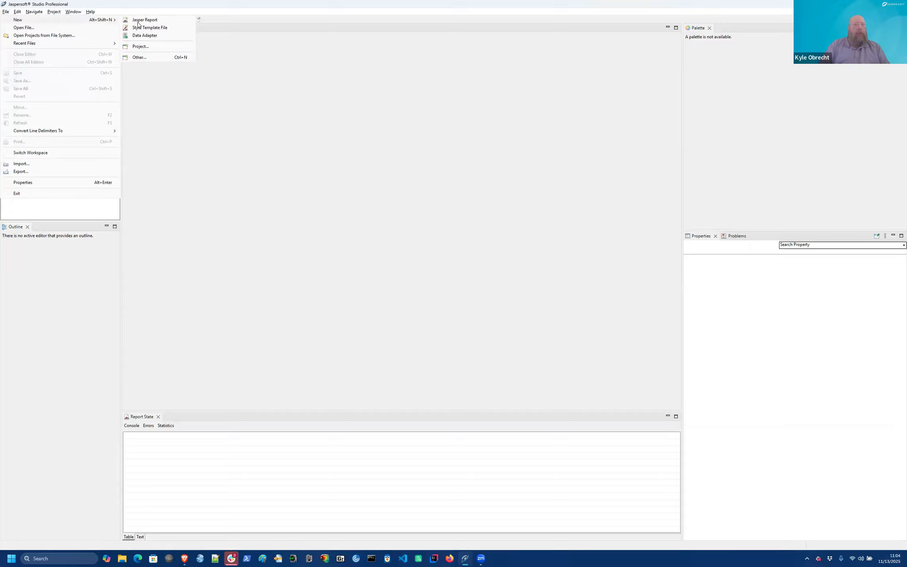
click(138, 20)
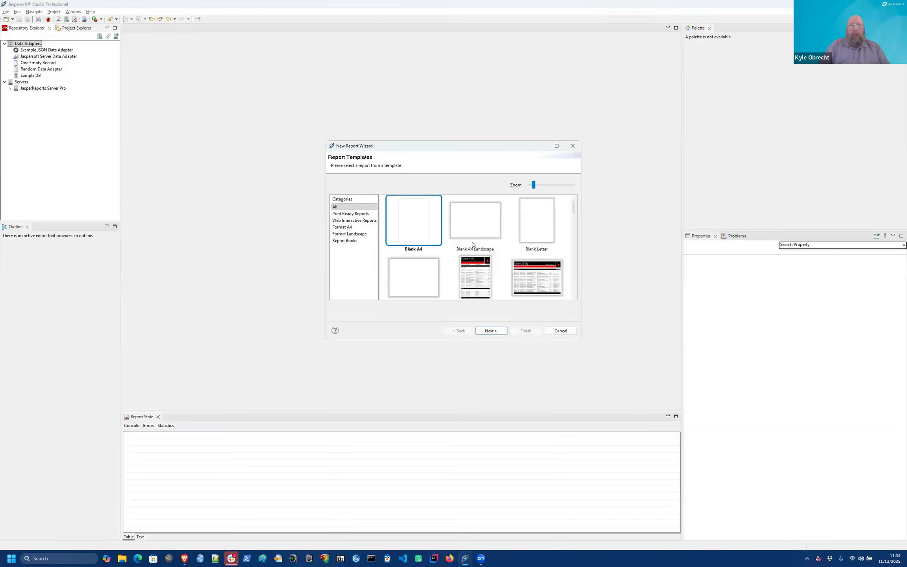
scroll(472, 244, down, 10)
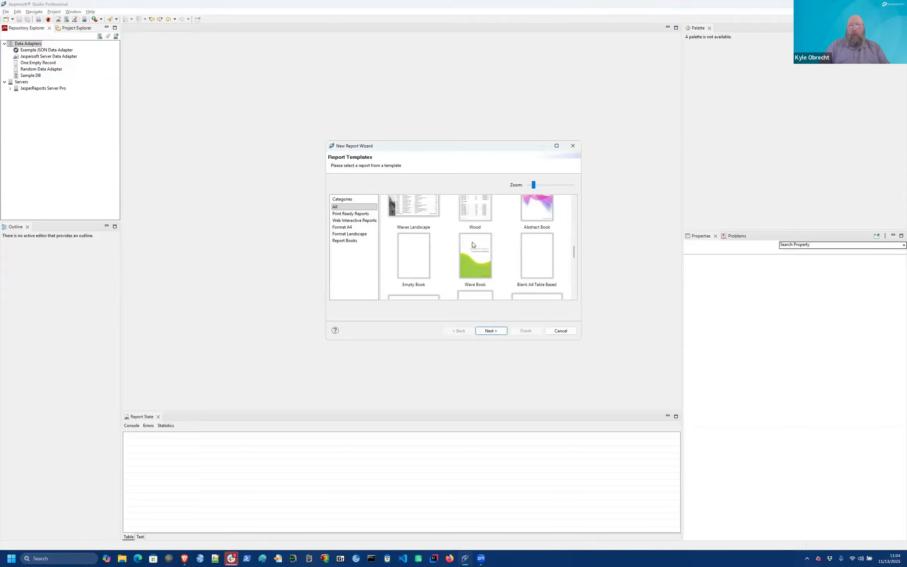
scroll(472, 245, down, 10)
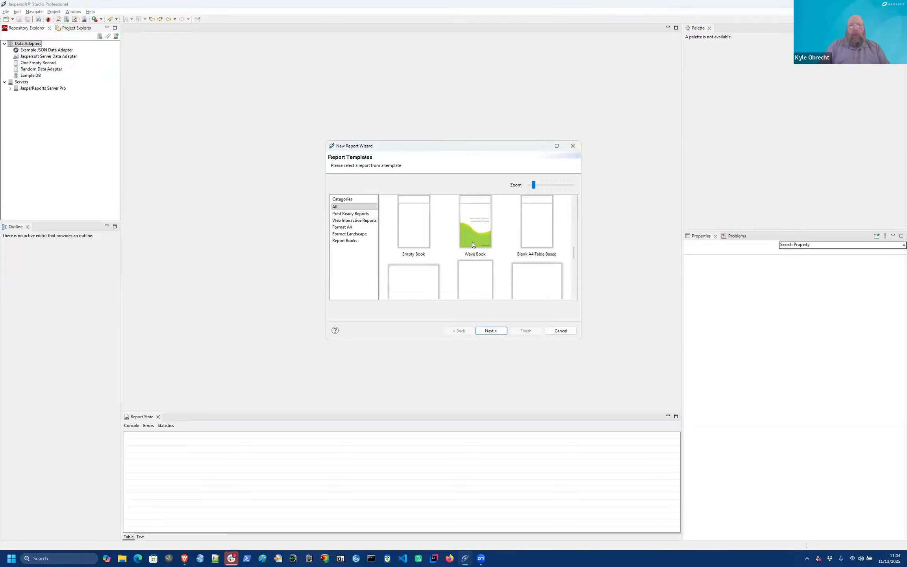
scroll(472, 244, up, 15)
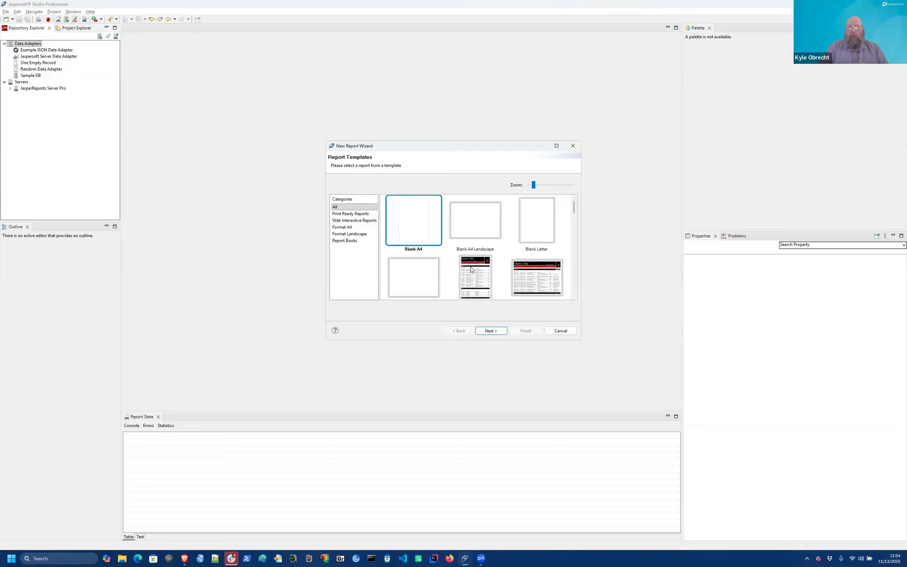
click(472, 269)
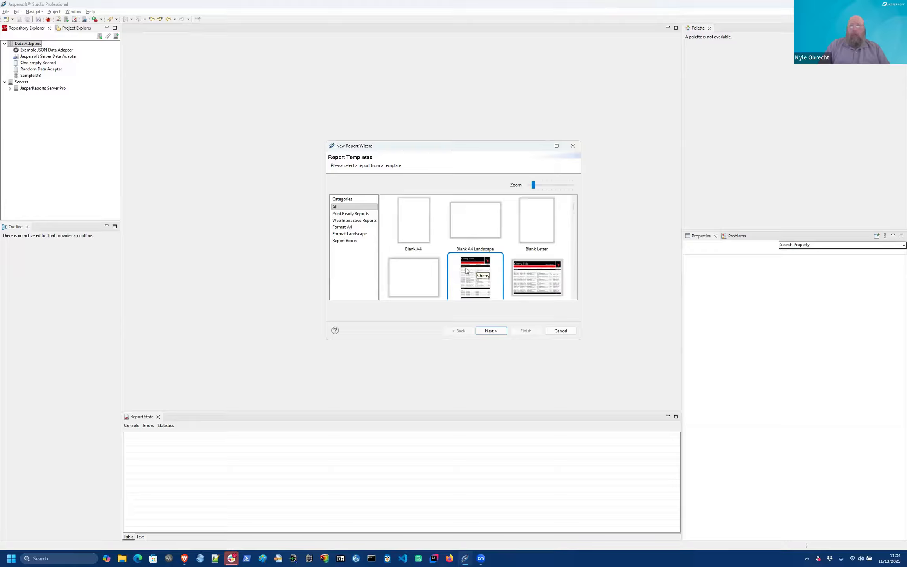
Step: Save the report as Cherry.jrxml in MyReports using the Random Data Adapter, then finish
click(485, 331)
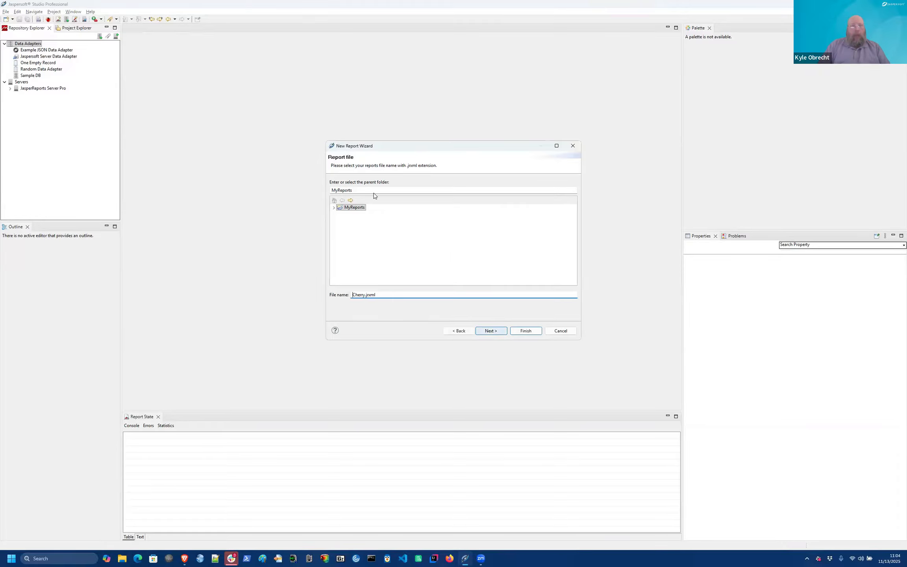
click(335, 208)
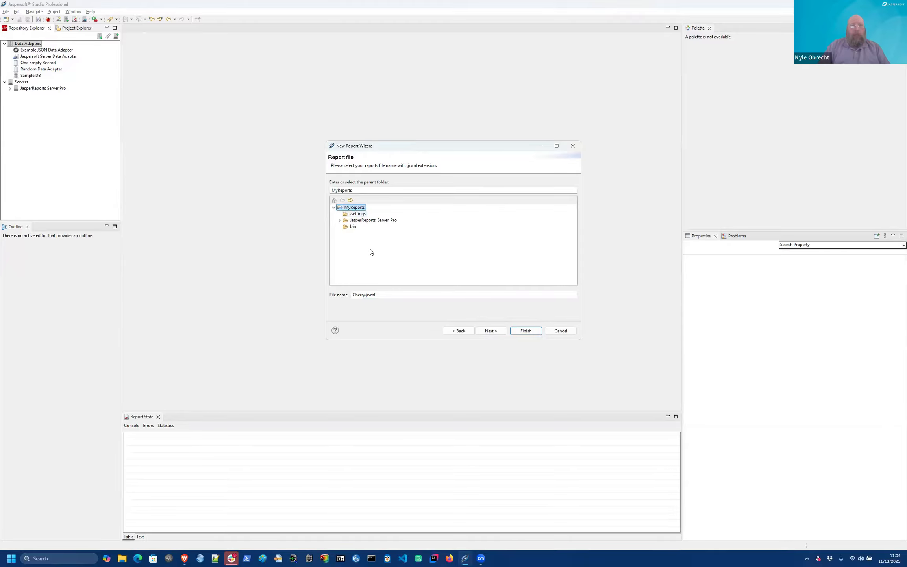
click(358, 293)
key(ctrl+a)
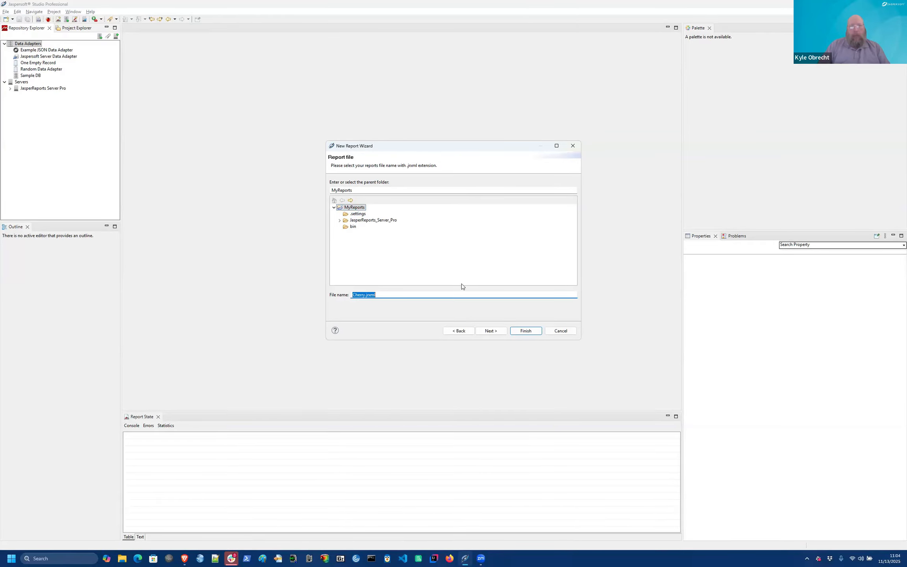
click(485, 331)
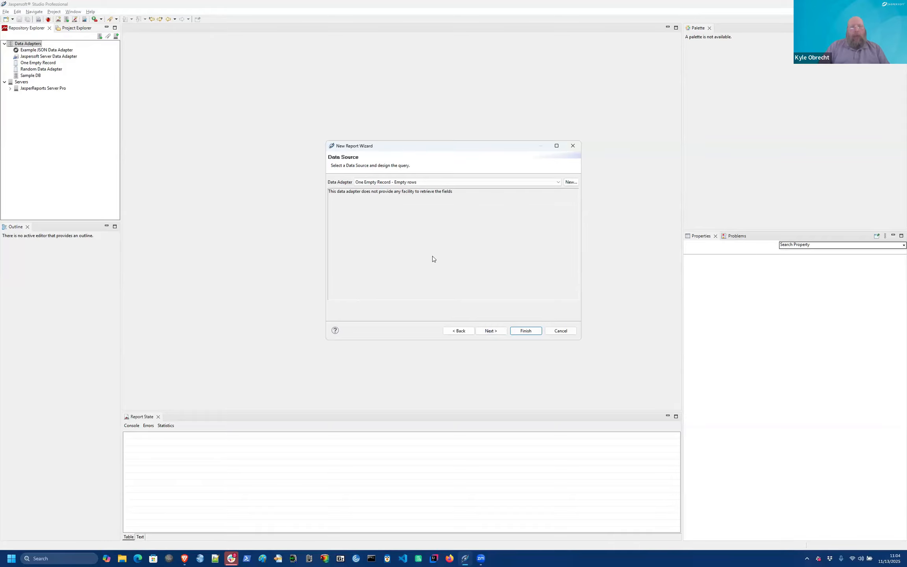
click(445, 183)
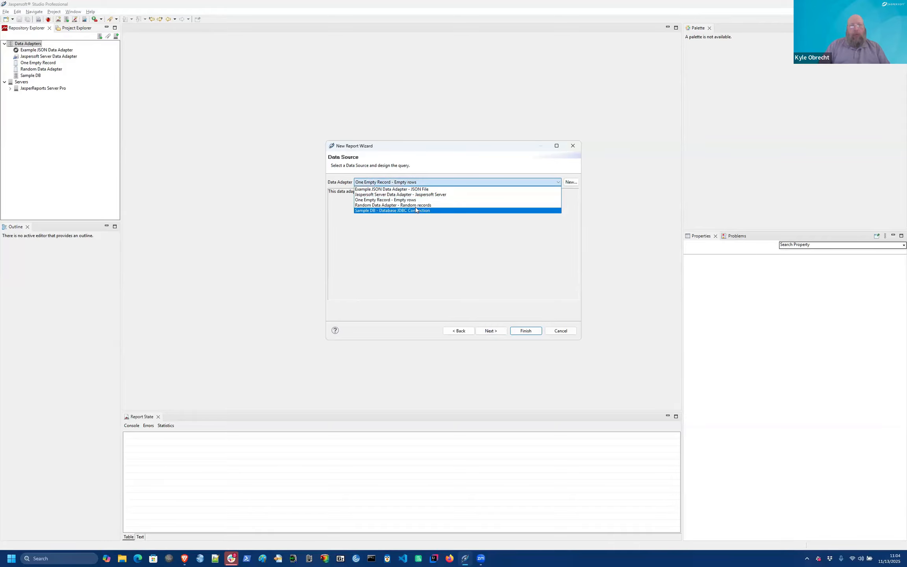
click(461, 205)
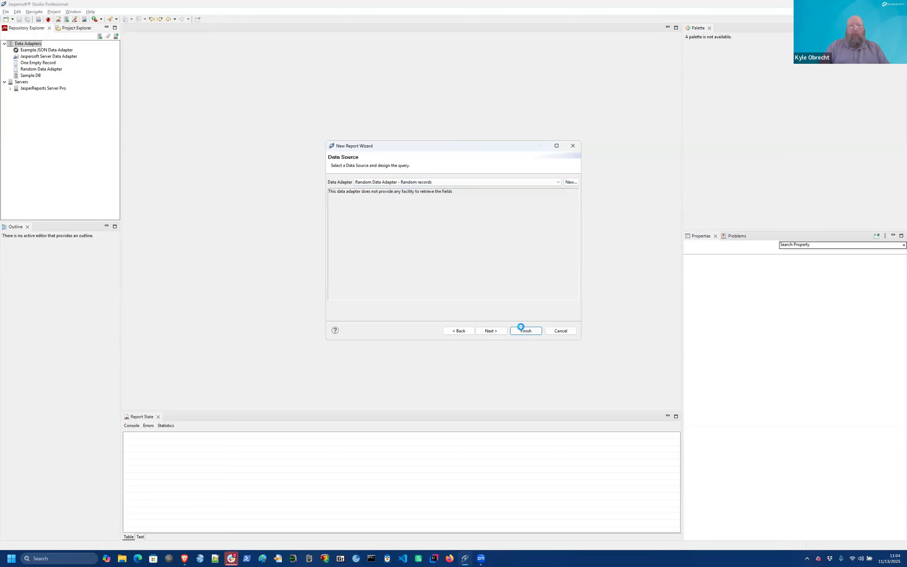
click(523, 329)
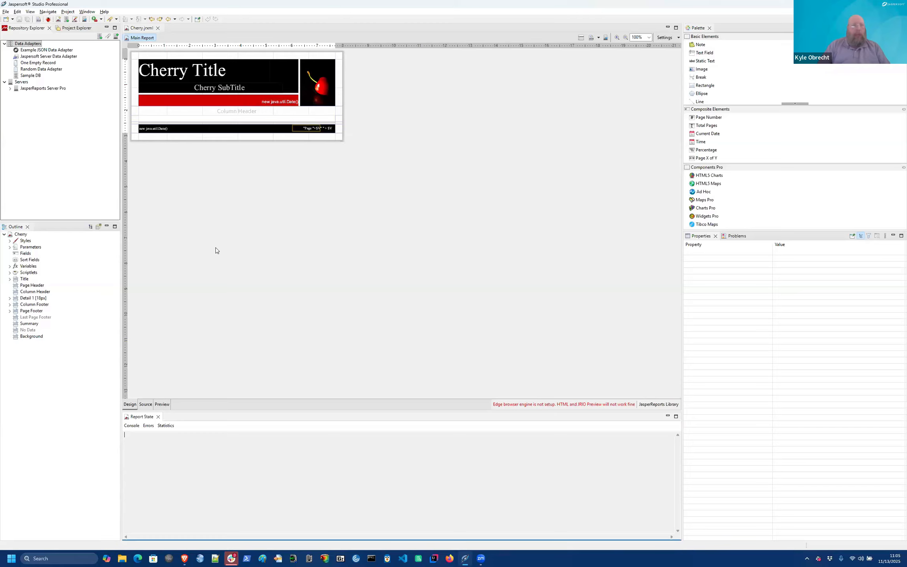
Step: Preview the Cherry report's random-data output, then return to the Design view
click(162, 404)
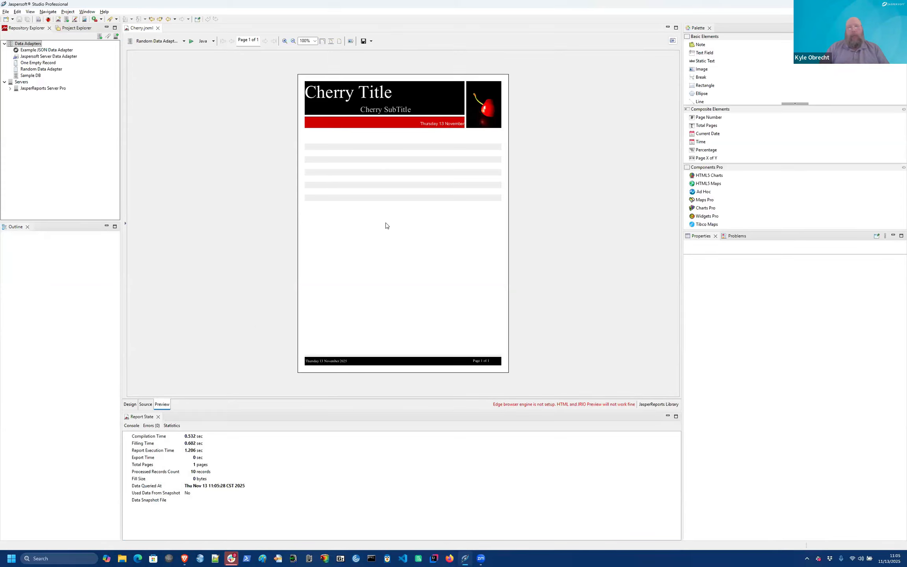
click(130, 405)
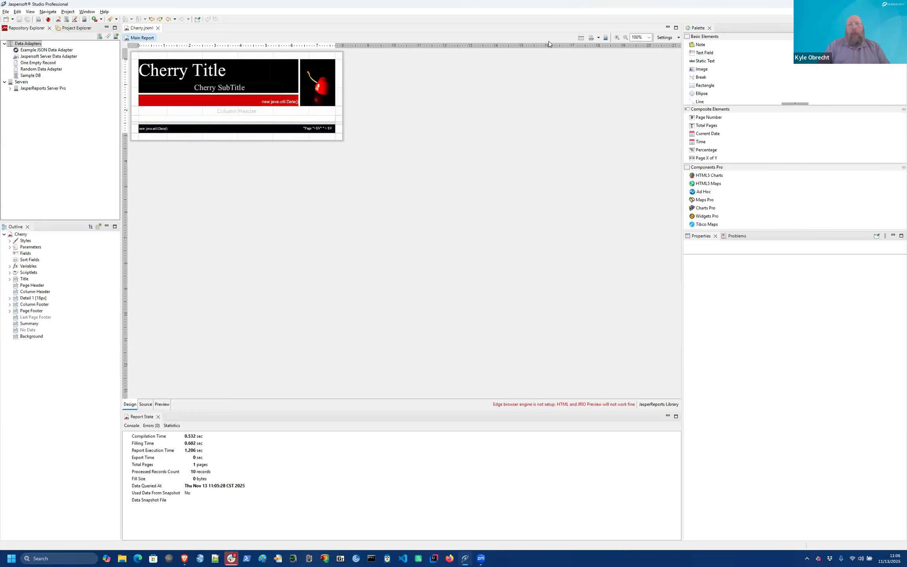
Step: In the DataSet and Query dialog, add fields and rename the first one to Name
click(580, 39)
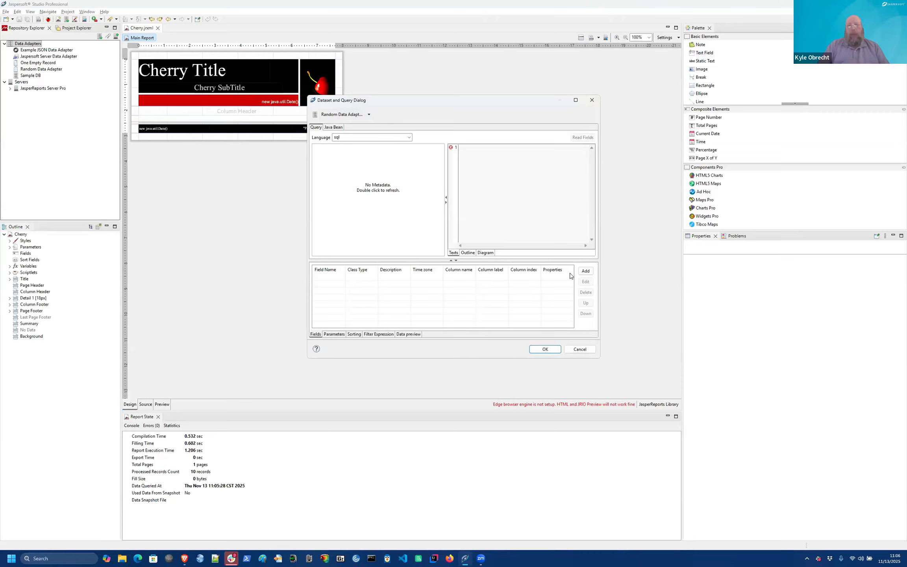
click(585, 270)
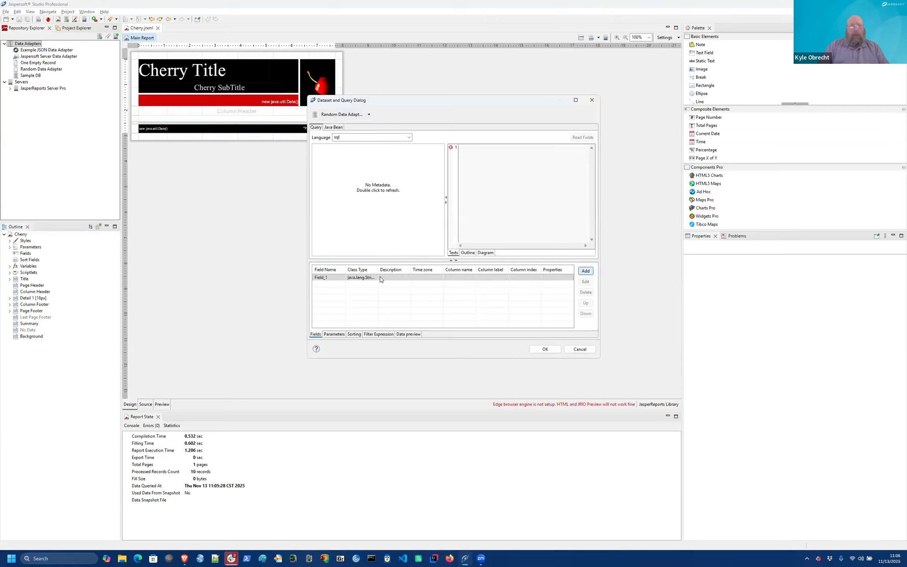
double_click(337, 280)
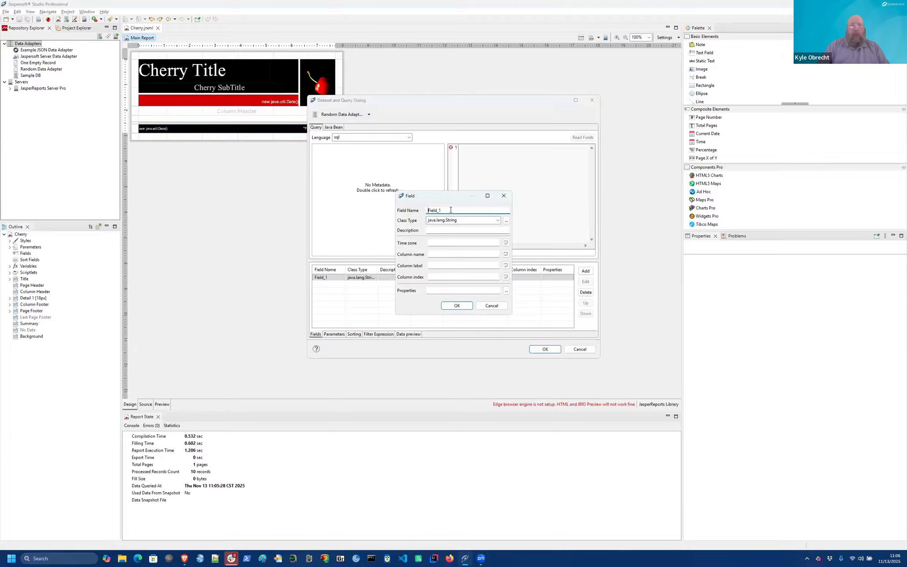
double_click(450, 210)
text(Names)
key(BackSpace)
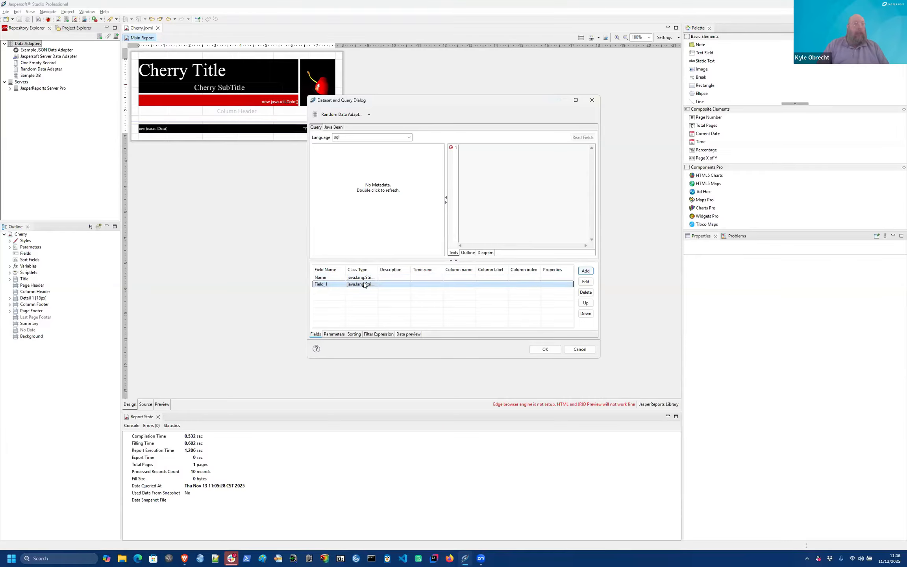
Step: Rename the second field to Gifts with type Integer
double_click(332, 284)
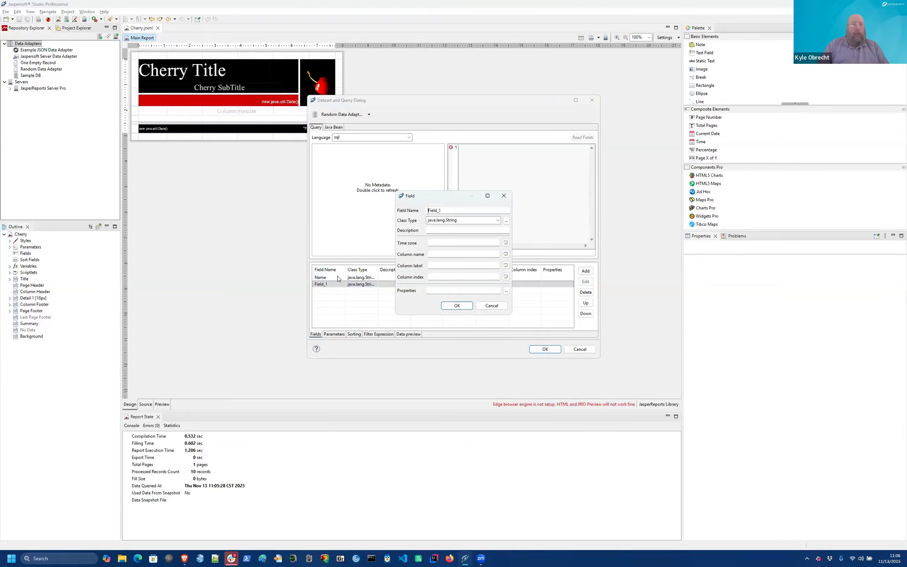
double_click(448, 209)
text(G)
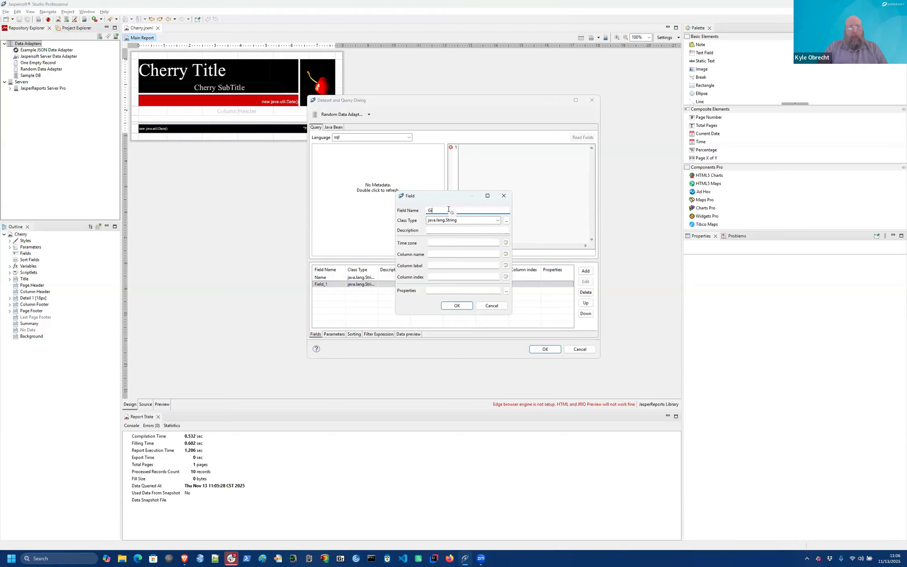
text(ifts)
key(Tab)
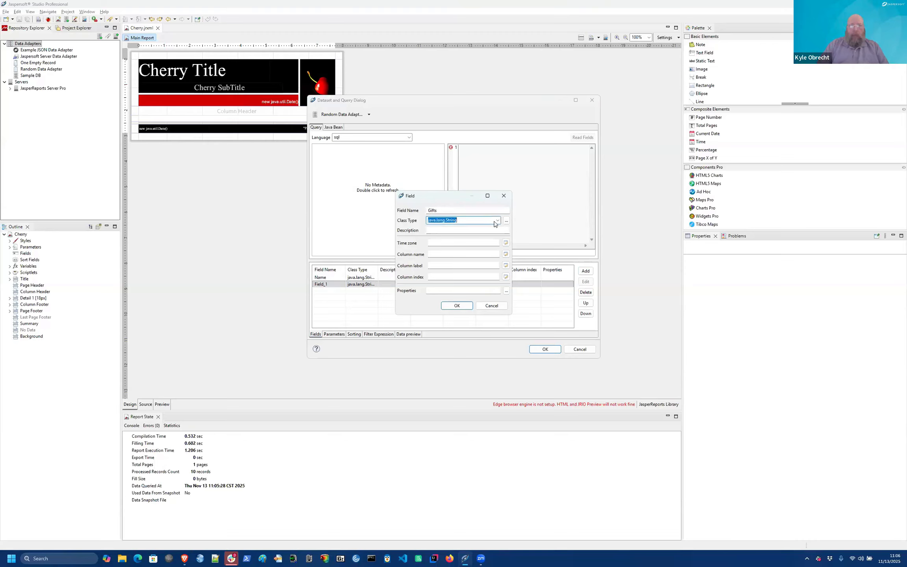
key(alt+Down)
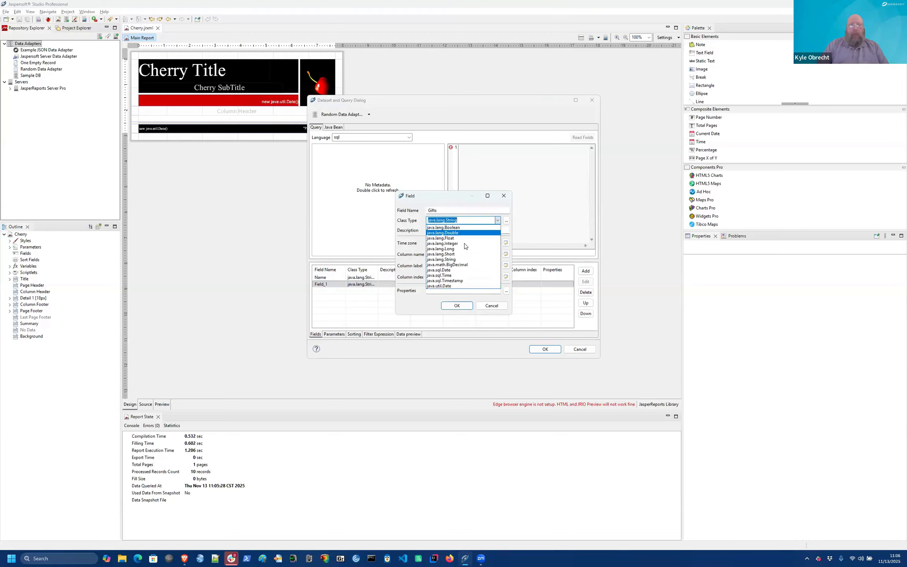
click(464, 243)
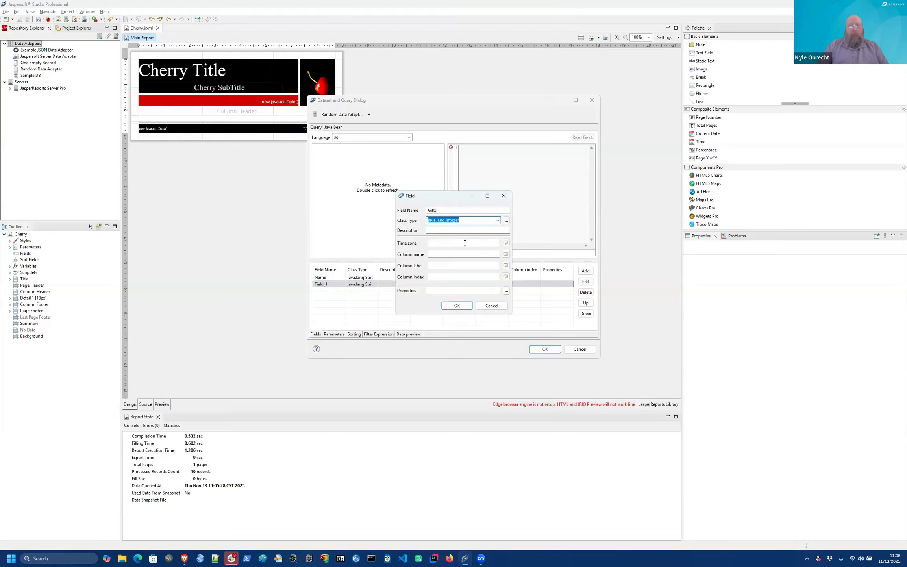
click(459, 307)
key(Return)
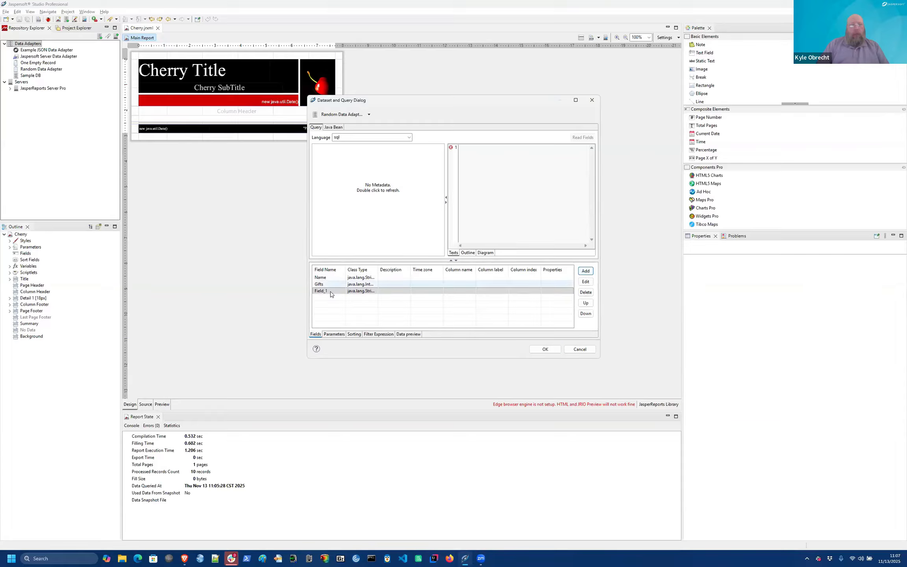
Step: Rename the third field to Nice with type Boolean and apply the fields
double_click(331, 293)
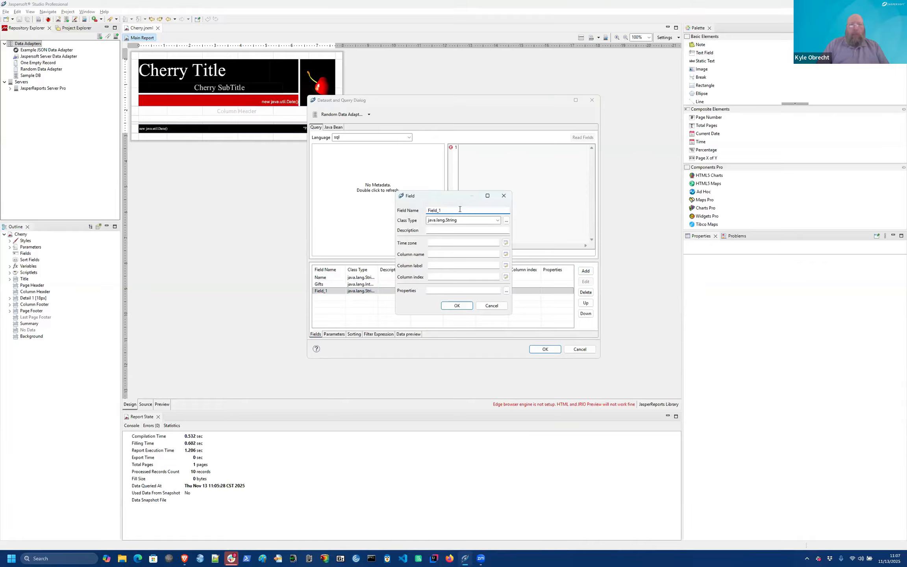
double_click(460, 209)
text(Nice)
click(481, 220)
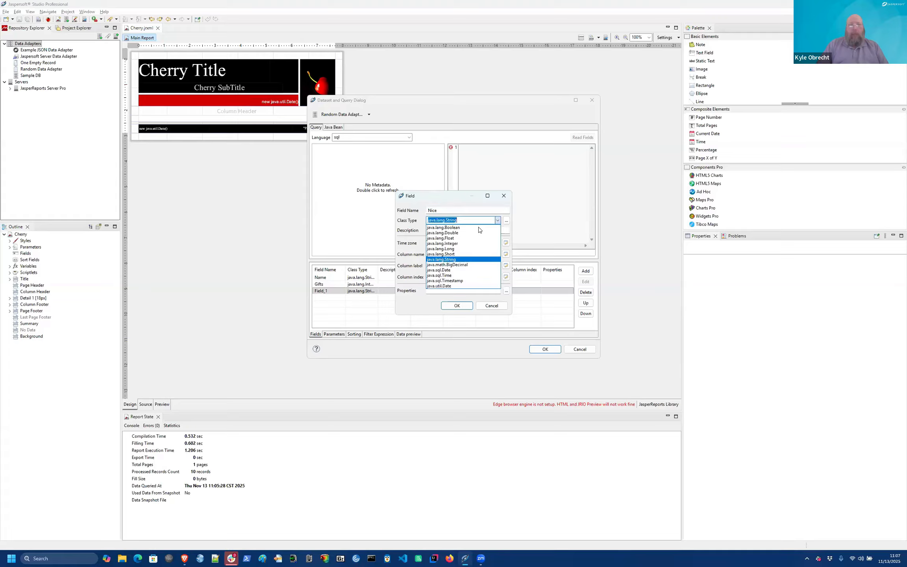
click(464, 228)
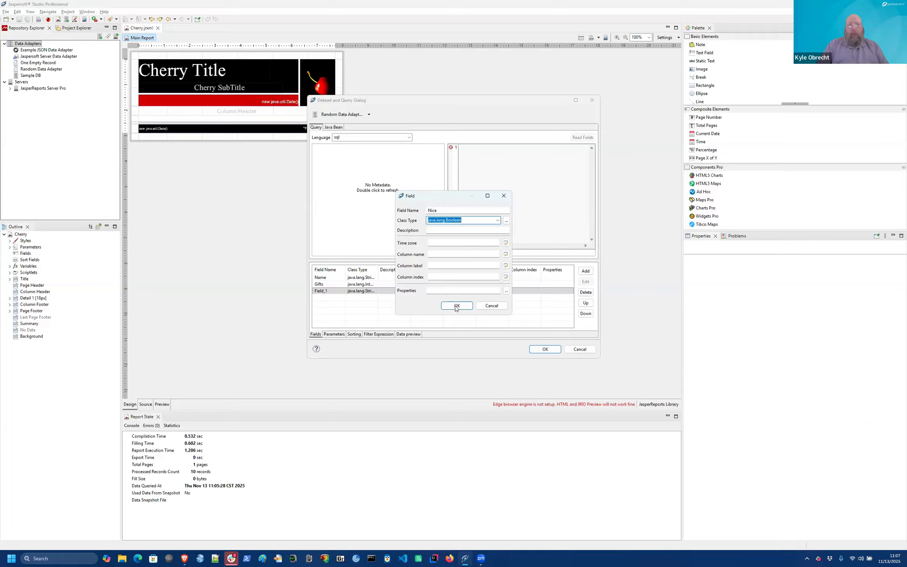
click(455, 307)
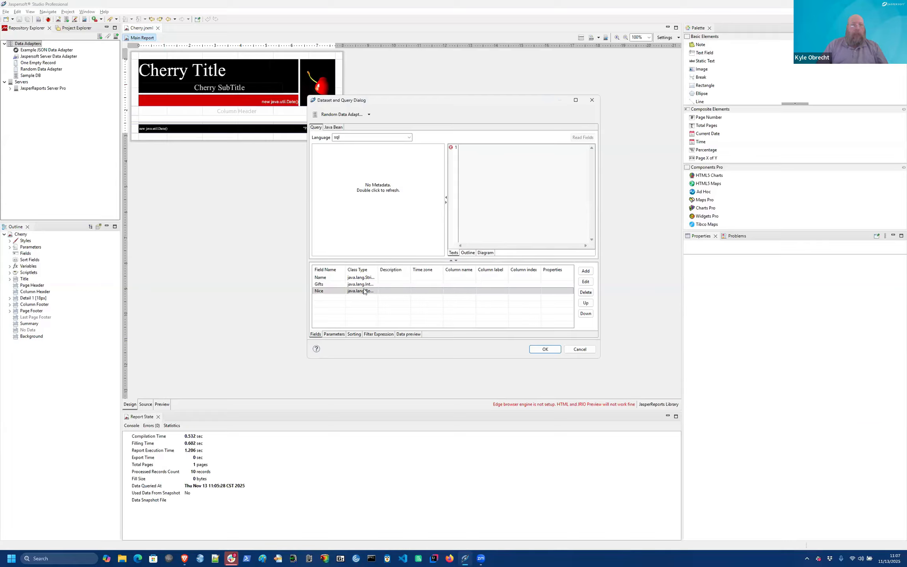
click(544, 350)
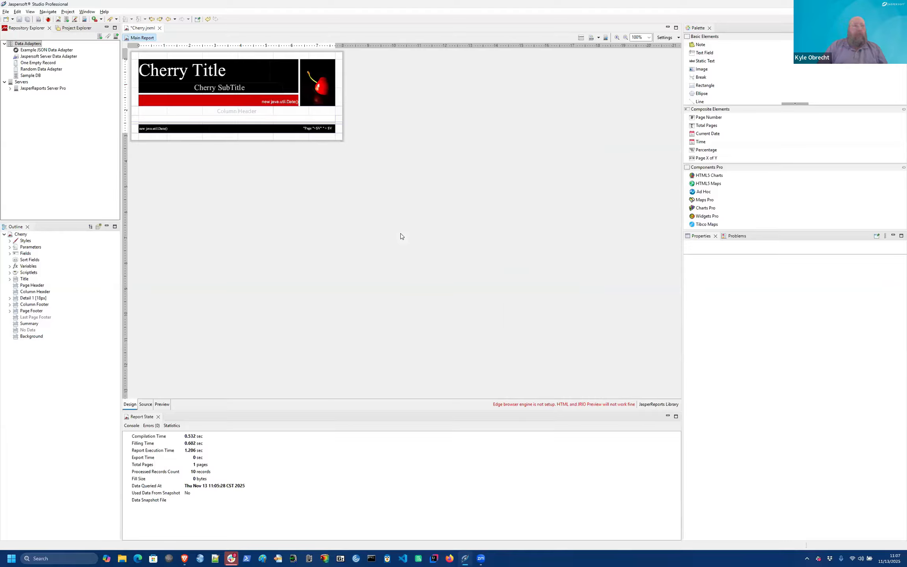
Step: Delete the frame in the detail band and make the Detail band taller
click(298, 120)
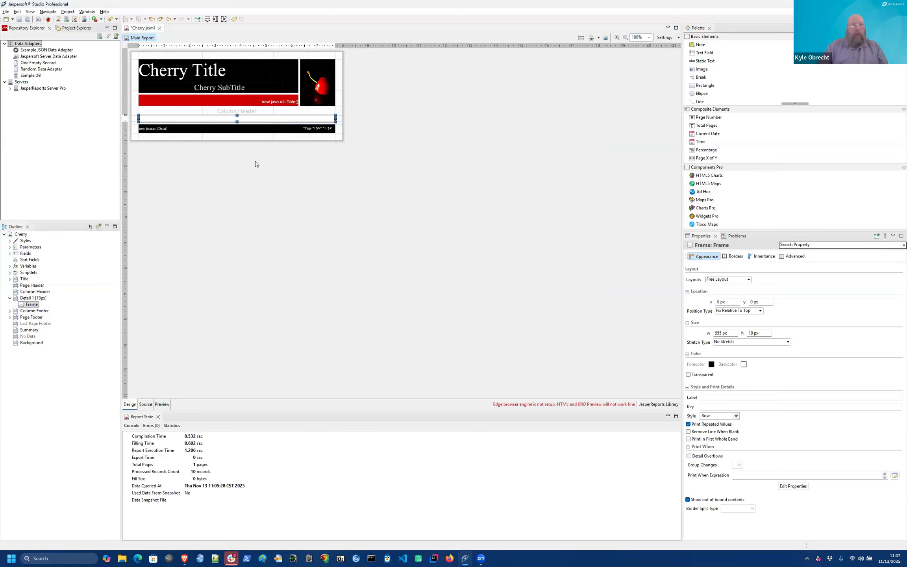
key(Delete)
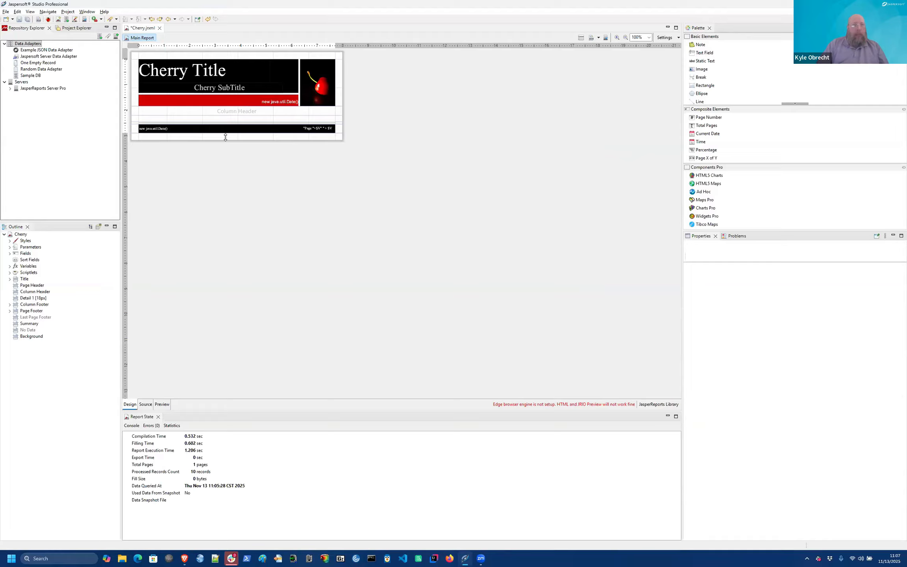
drag(225, 137, 226, 156)
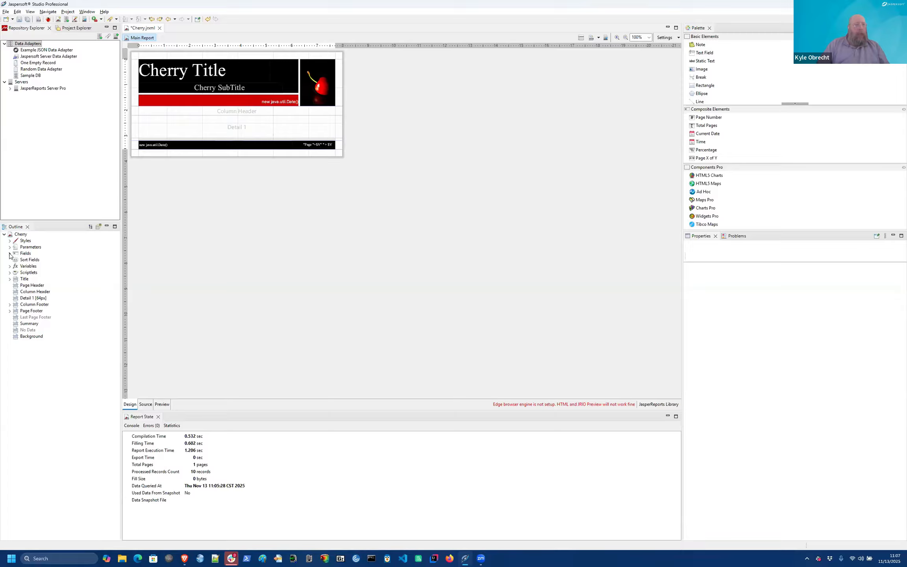
Step: Drag the Name, Gifts and Nice fields from the Outline into Detail 1 as columns
double_click(26, 253)
click(32, 260)
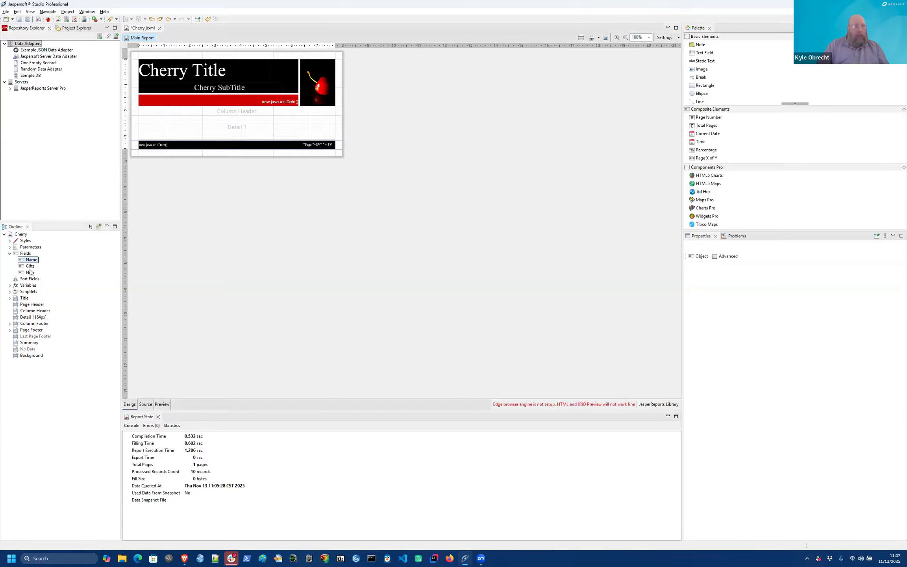
shift+click(30, 273)
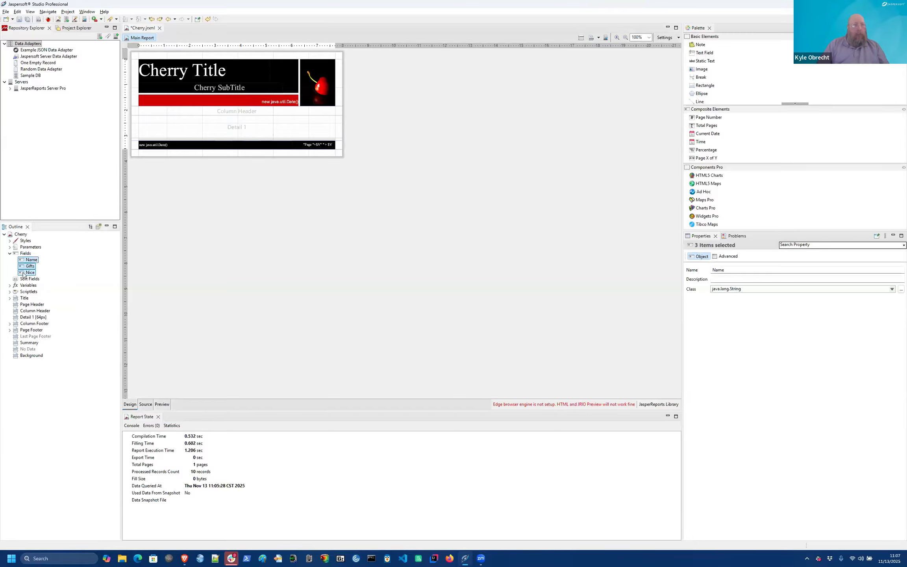
drag(29, 263, 165, 129)
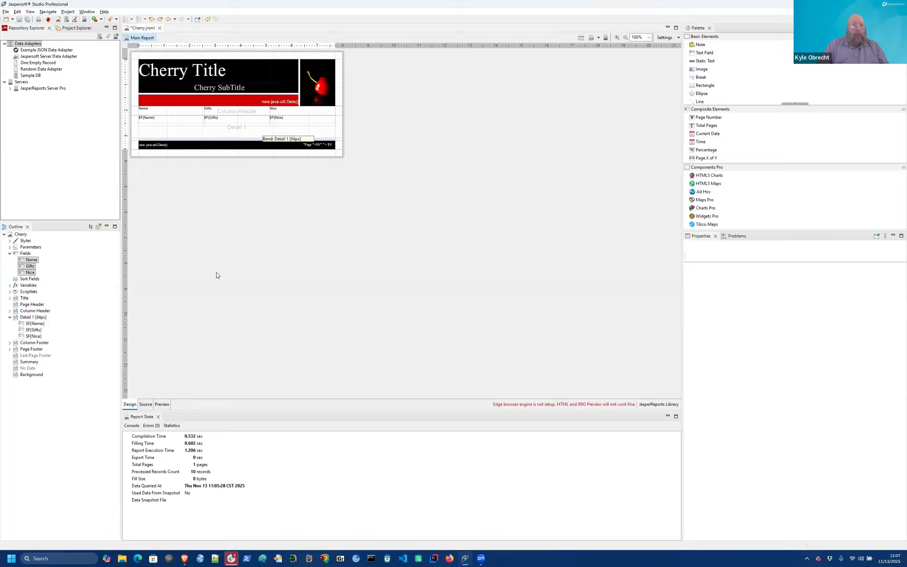
Step: After previewing, shrink the Detail band to about 30px and select HTML5 Charts in the Palette
click(161, 405)
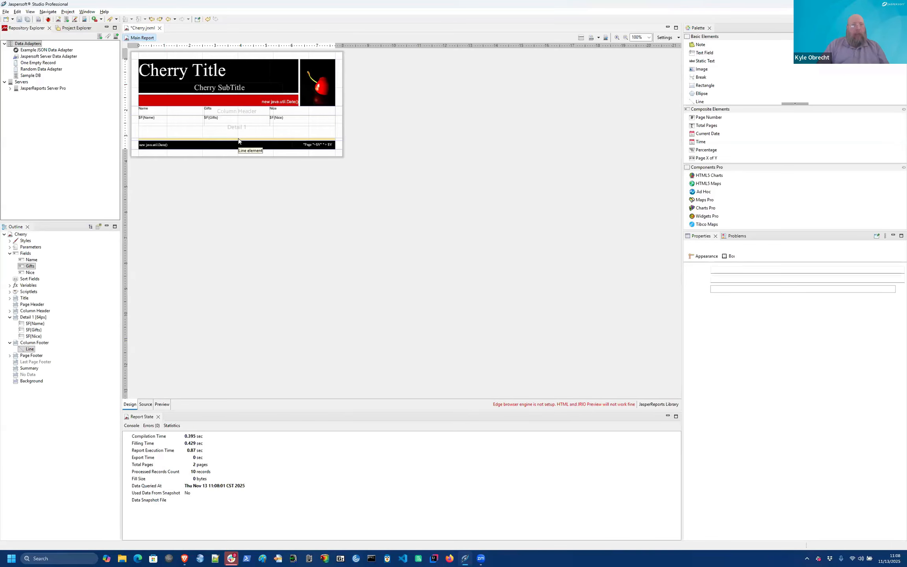
click(238, 138)
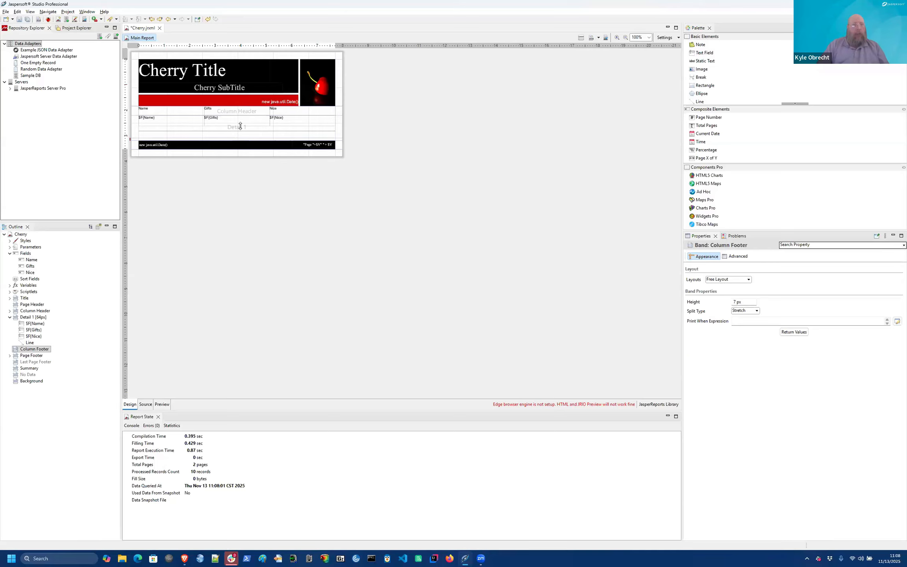
drag(240, 126, 238, 120)
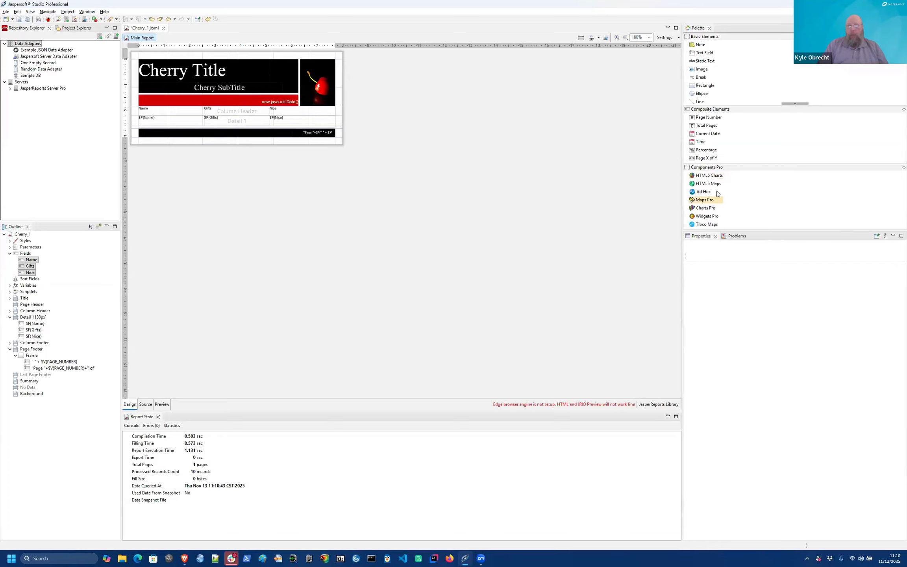
click(715, 174)
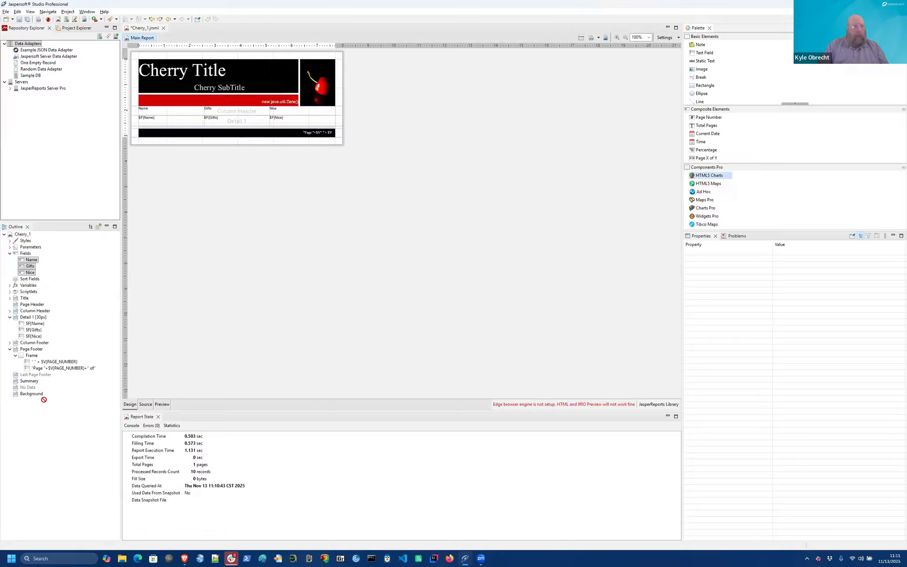
Step: Drop the HTML5 chart onto Summary, show its preview in a maximized dialog, and view Data Configuration
drag(39, 388, 32, 385)
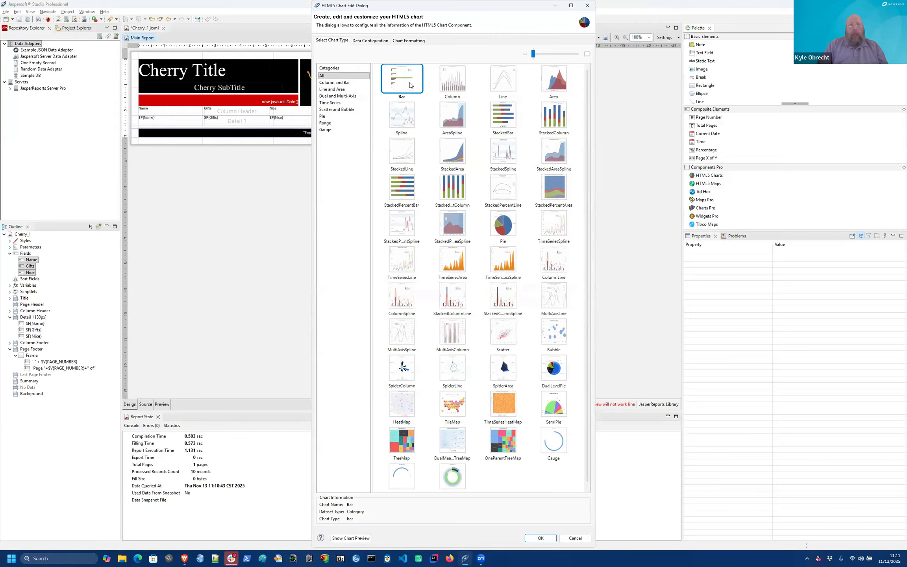
click(352, 538)
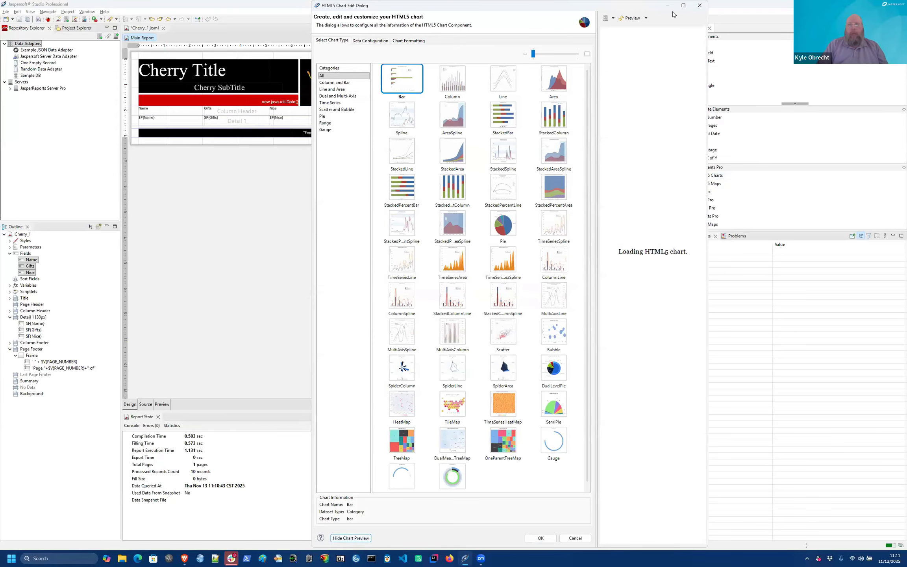
click(683, 6)
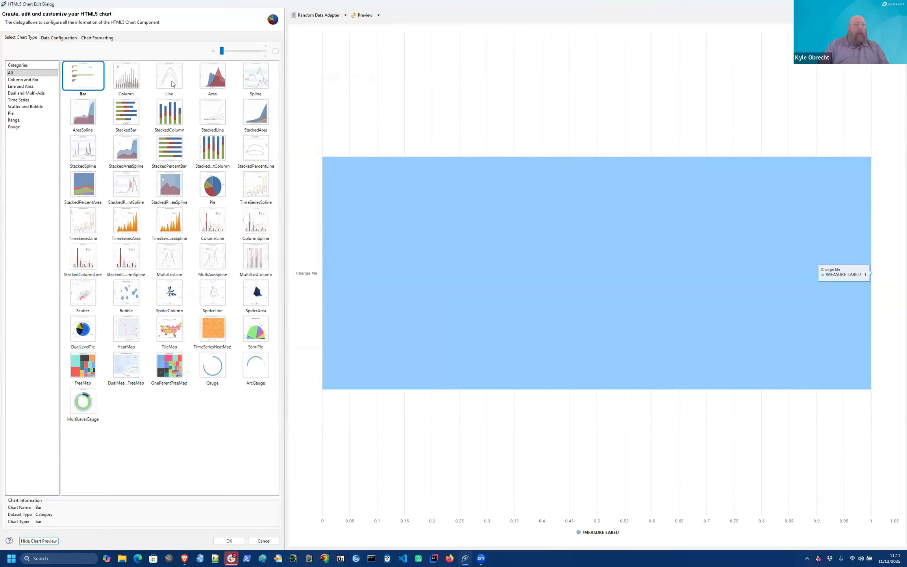
click(59, 37)
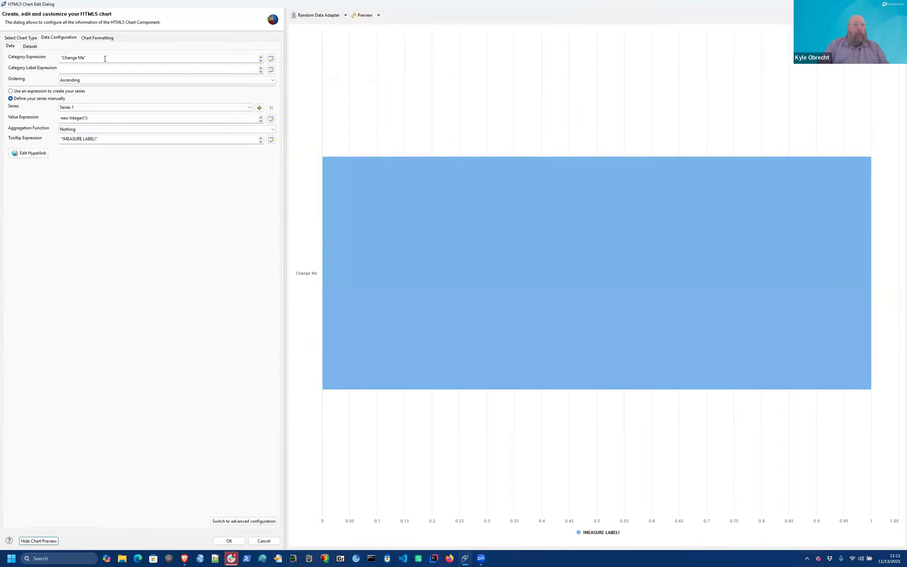
Step: Replace the "Change Me" category expression with $F{Name} and refresh the chart preview
click(271, 59)
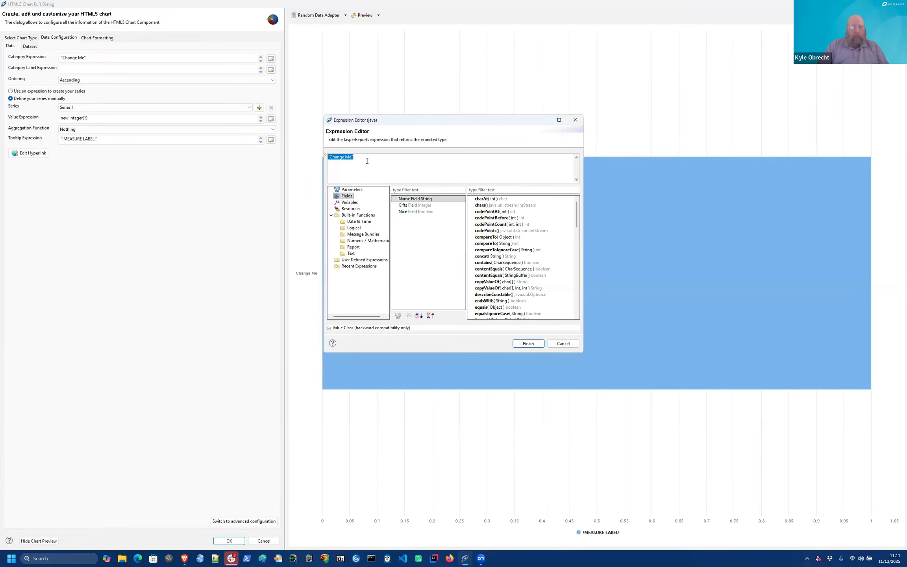
key(BackSpace)
double_click(415, 199)
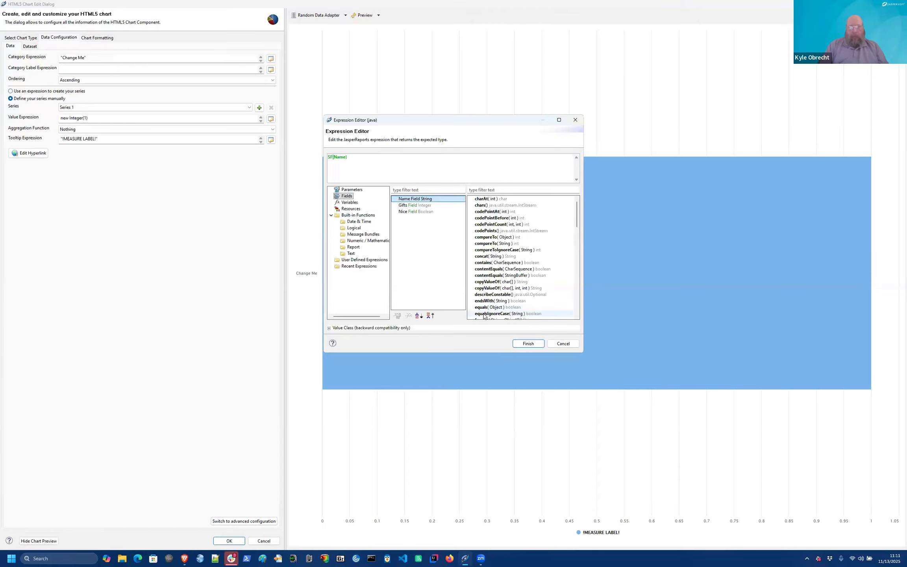
click(528, 343)
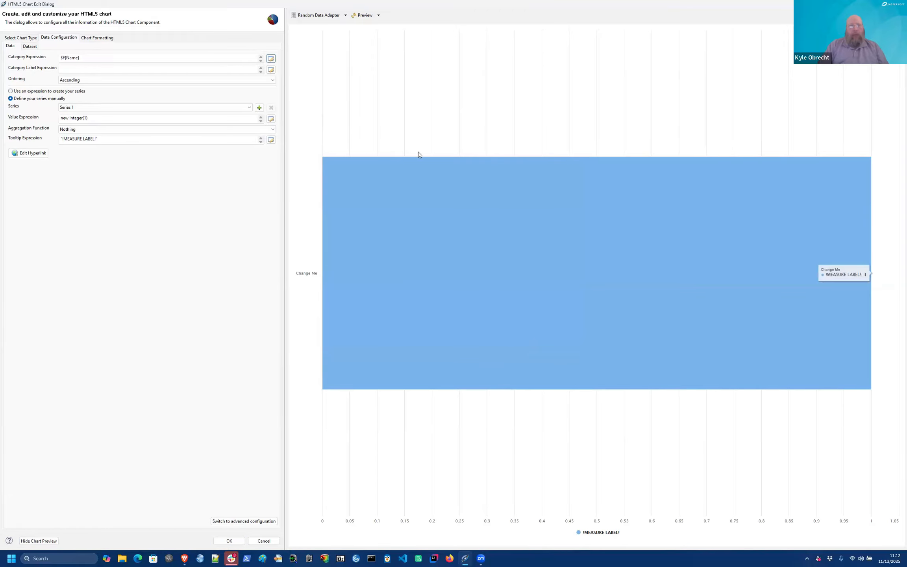
click(366, 15)
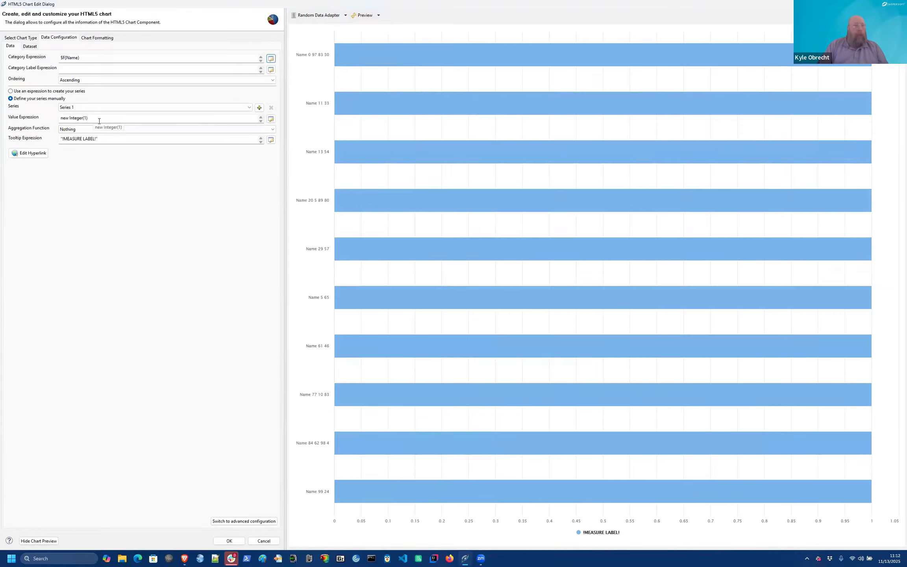
Step: Replace the value expression new Integer(1) with $F{Gifts}
click(271, 119)
key(BackSpace)
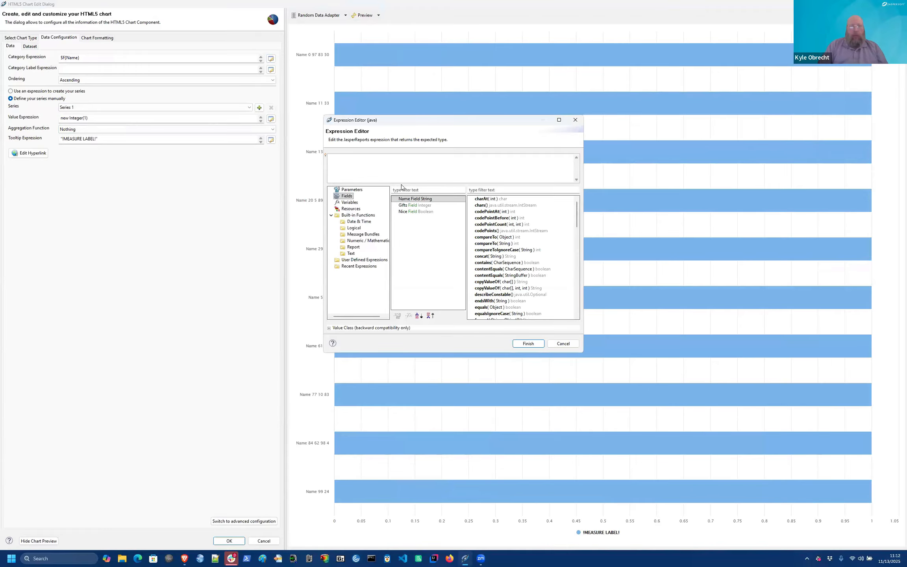
double_click(414, 205)
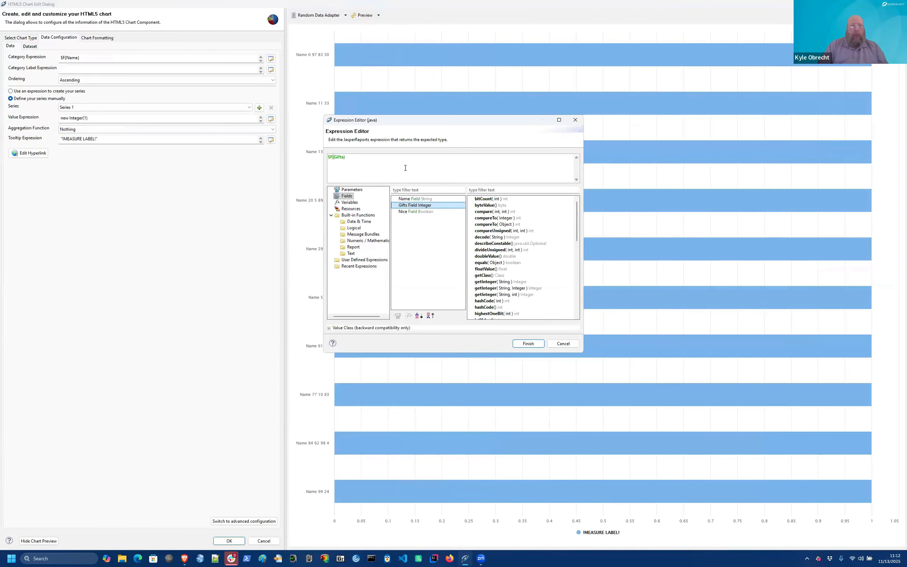
click(528, 344)
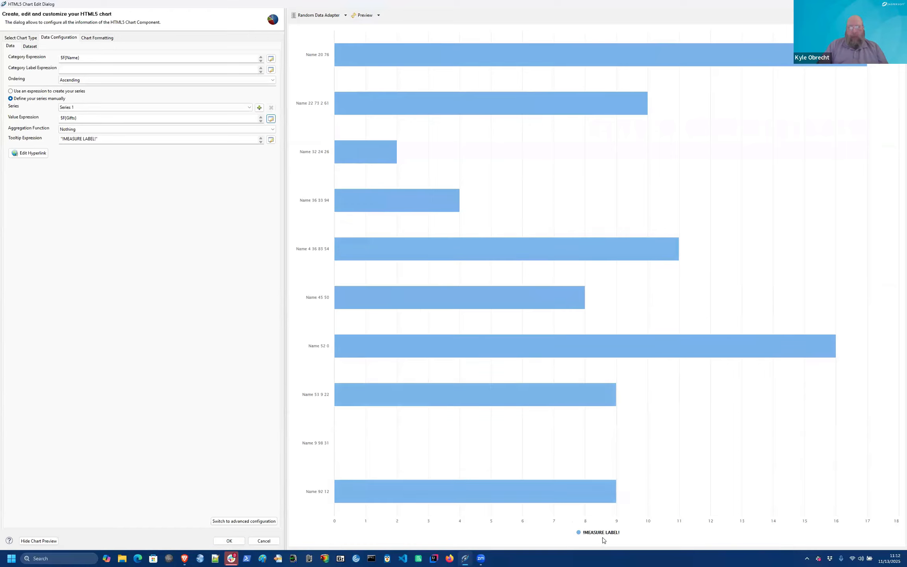
Step: Set the tooltip expression to plain Gifts and refresh the preview, triggering an unresolved-variable error
click(100, 141)
double_click(100, 141)
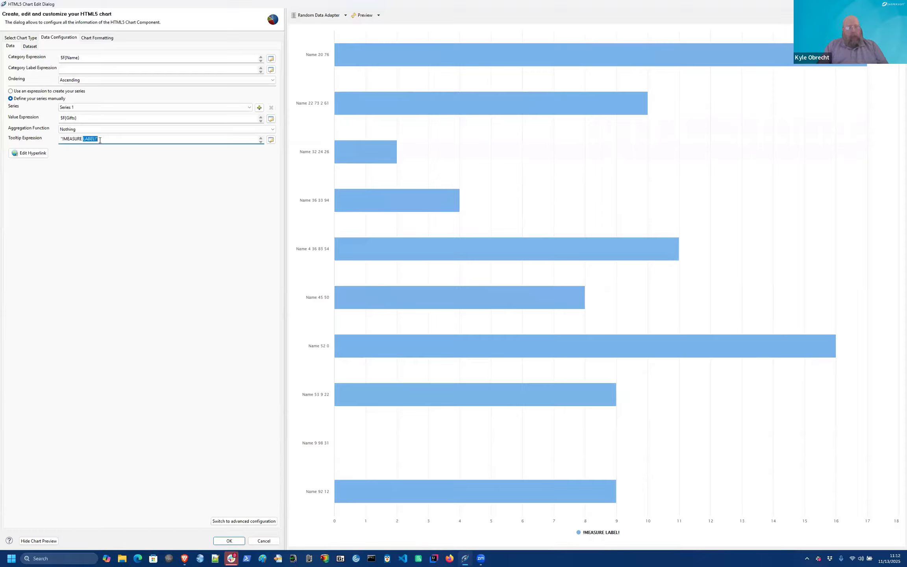
triple_click(100, 141)
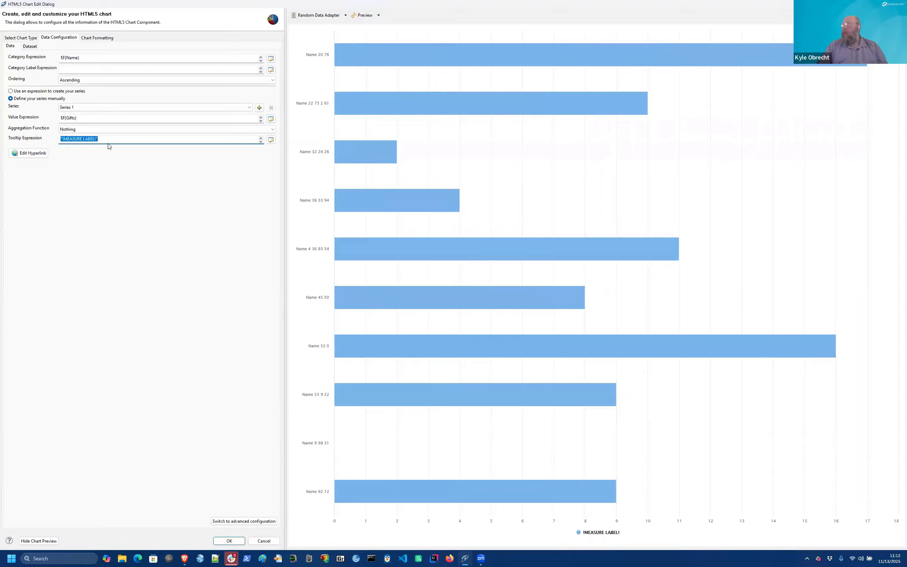
text(Gifts)
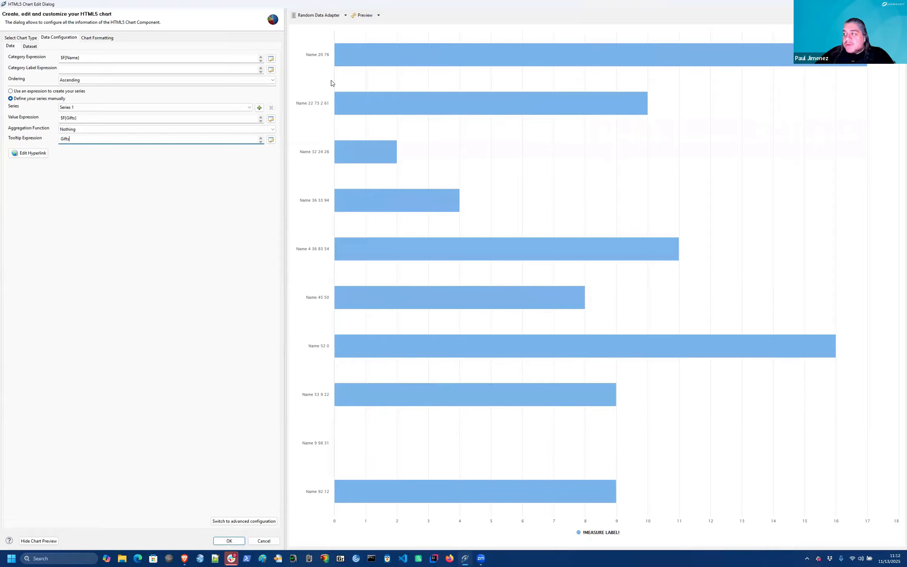
click(362, 16)
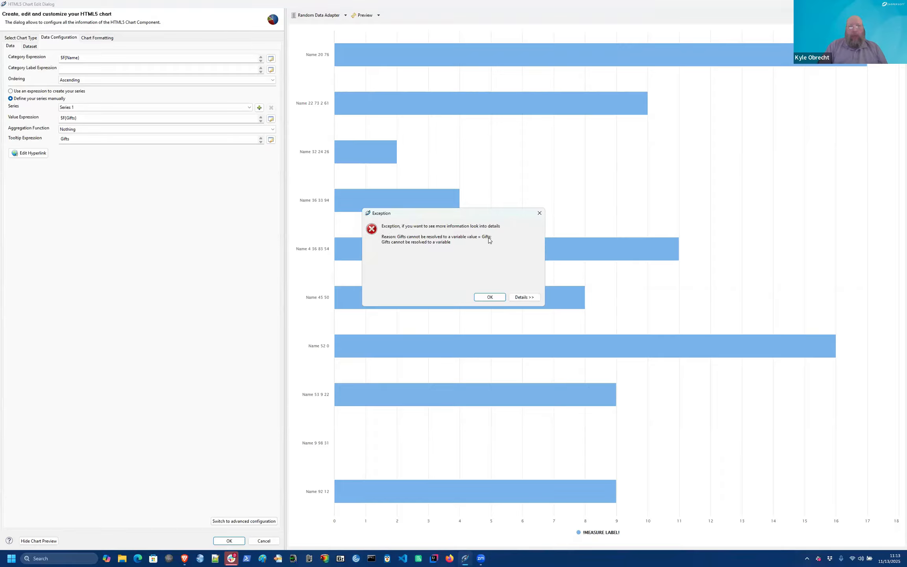
Step: Dismiss the exception and refresh the chart preview with the tooltip quoted as "Gifts"
click(491, 298)
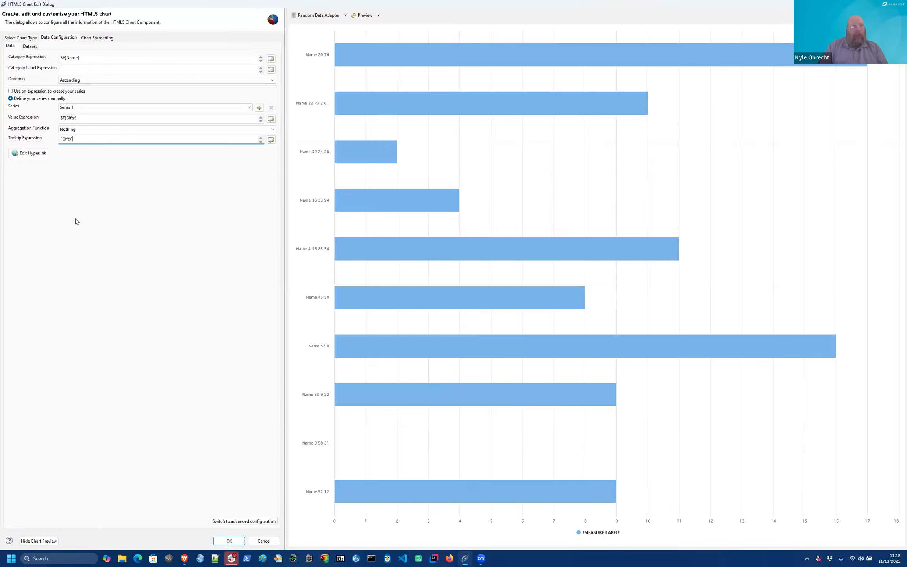
click(365, 18)
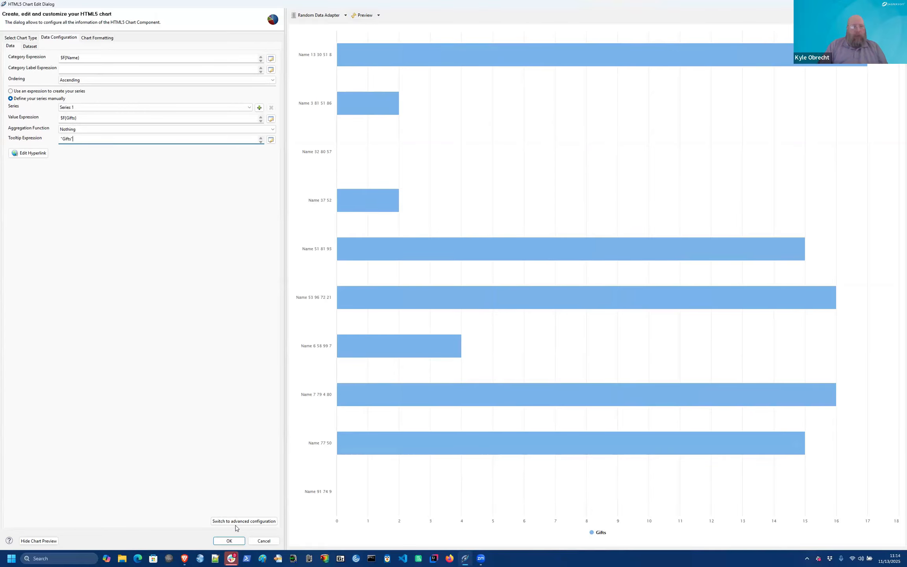
Step: Add the Gifts-per-Name bar chart to the Summary band and check it in the report preview
click(228, 542)
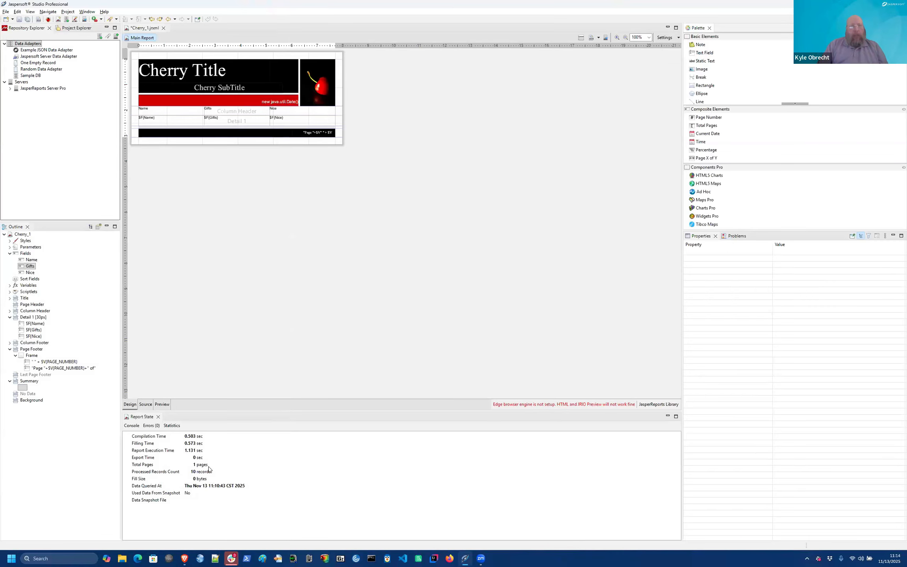
click(162, 404)
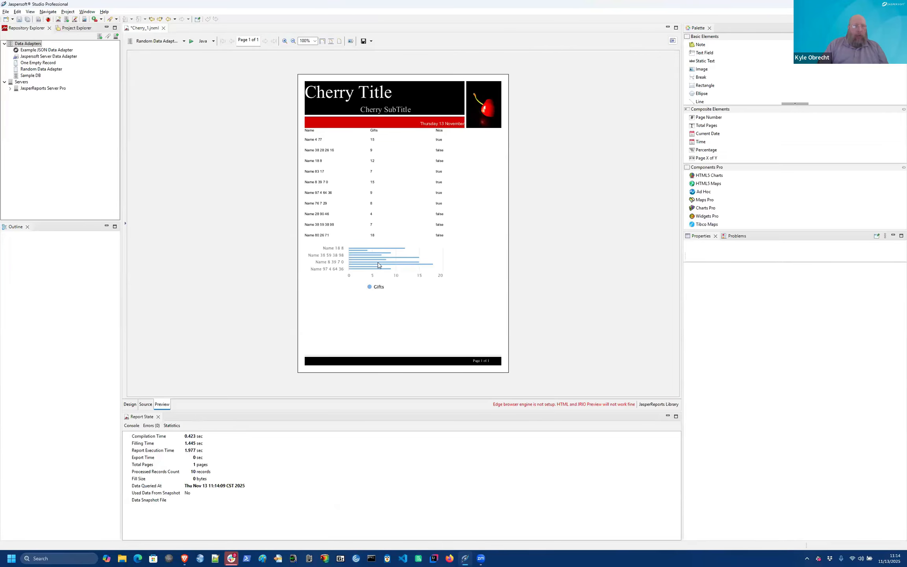
click(130, 405)
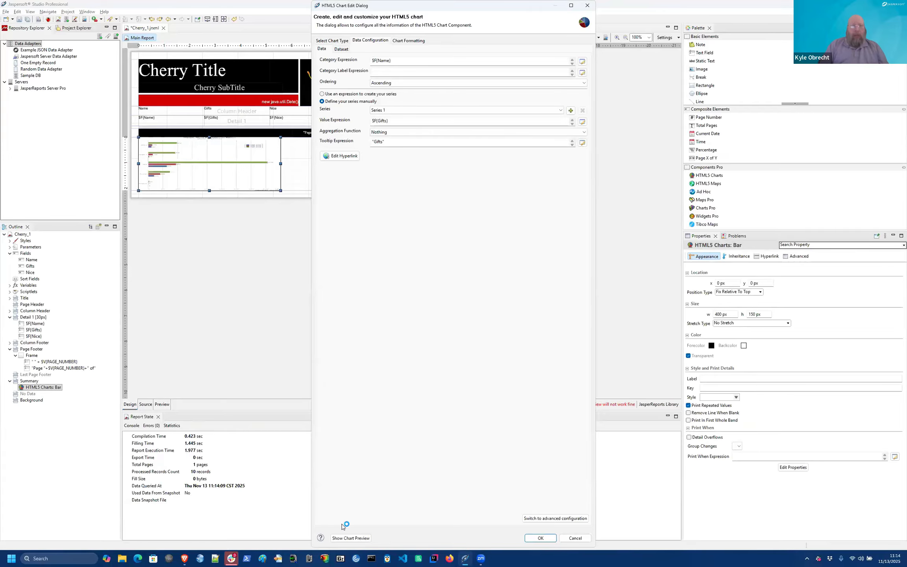
Step: Maximize the HTML5 chart editor with live preview and open the chart-type gallery to try TreeMap
click(346, 538)
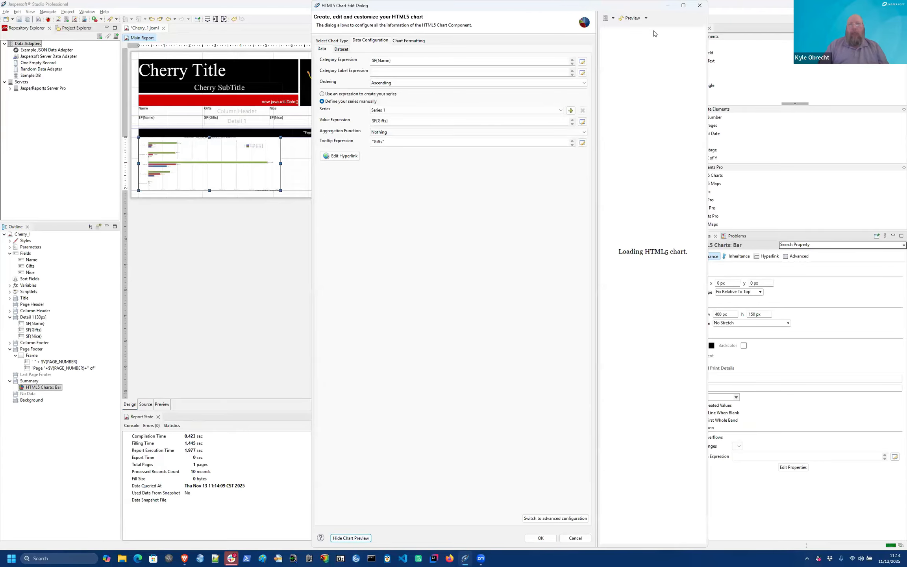
click(684, 5)
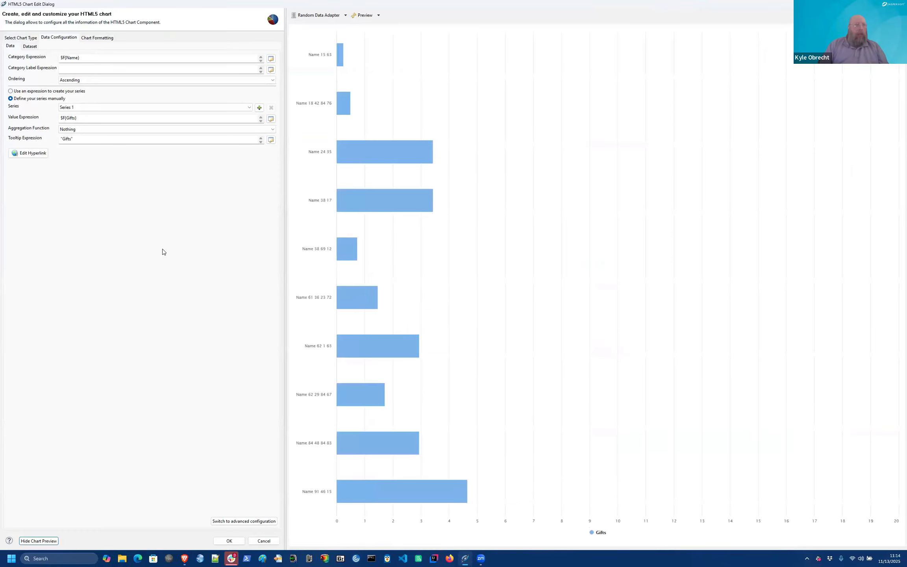
click(21, 37)
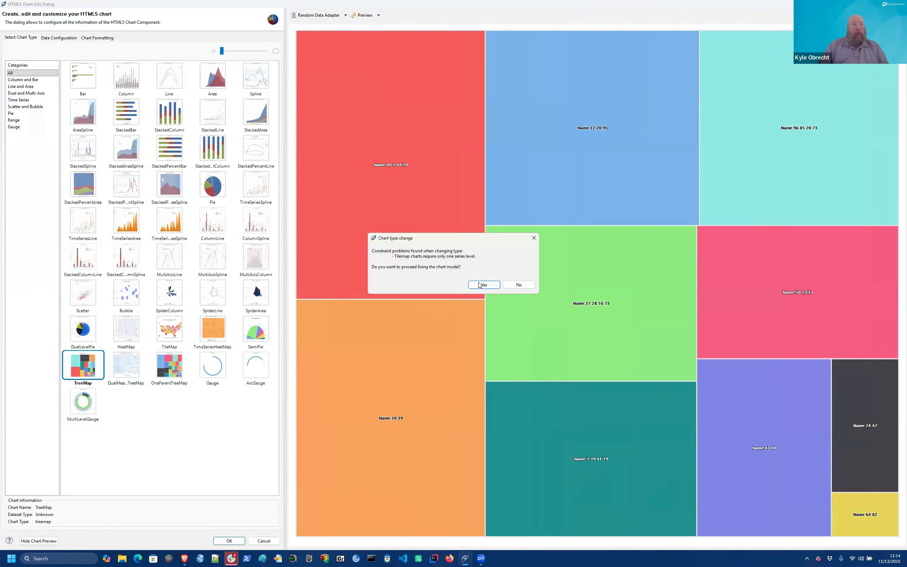
Step: Convert the chart to a Pie of $F{Gifts} per $F{Name}, accepting the model fixes
click(479, 285)
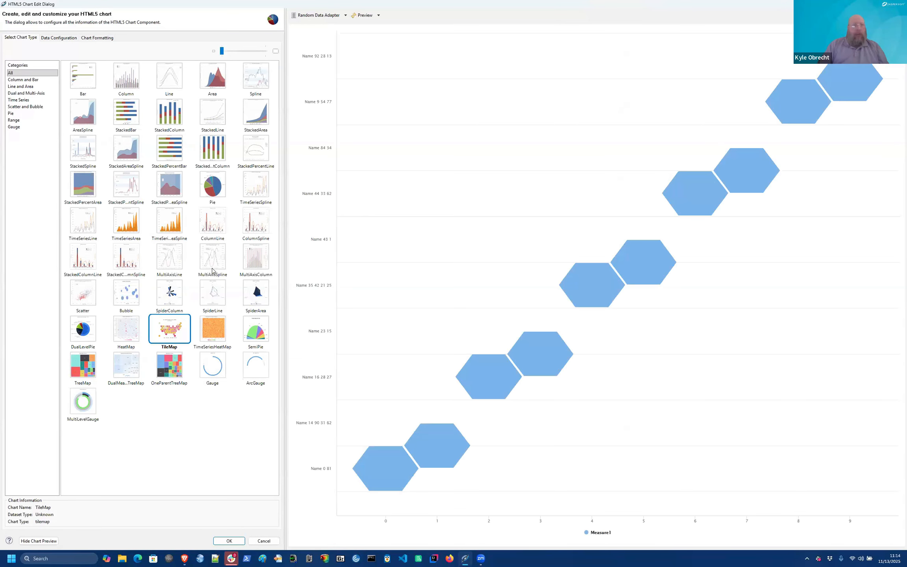
click(213, 186)
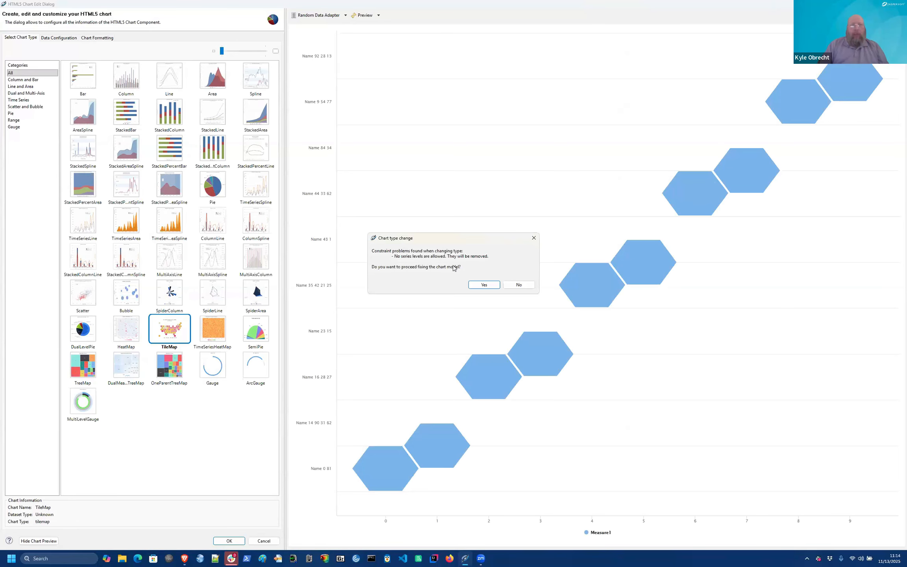
key(Return)
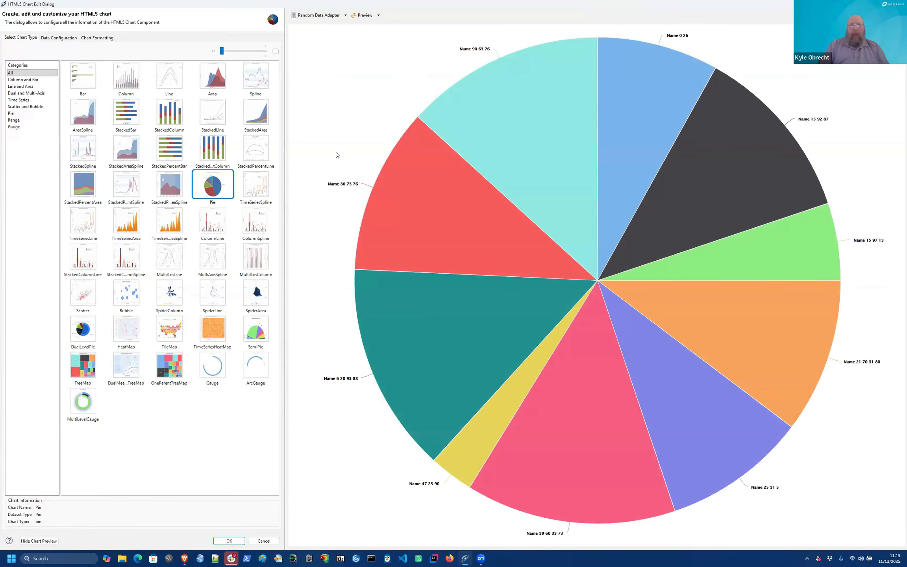
mouse_move(429, 322)
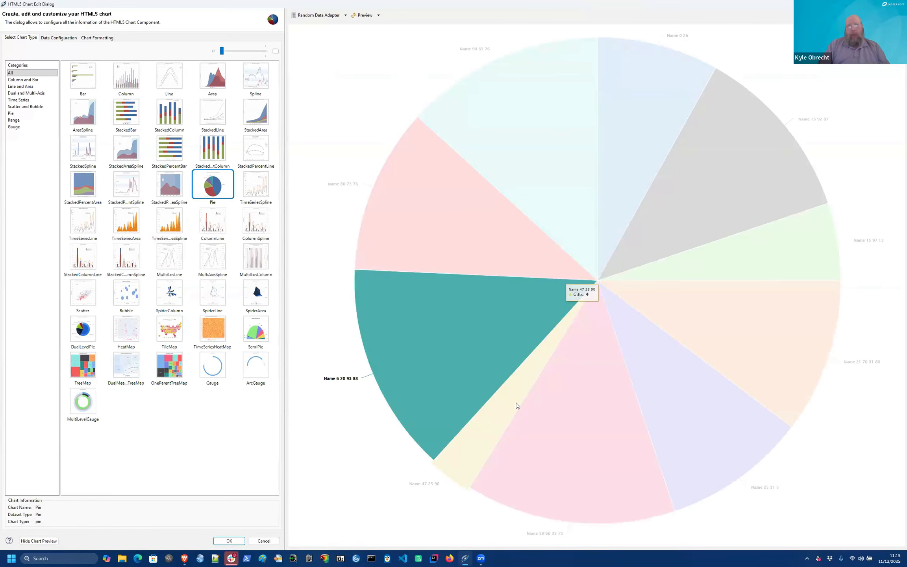
mouse_move(507, 405)
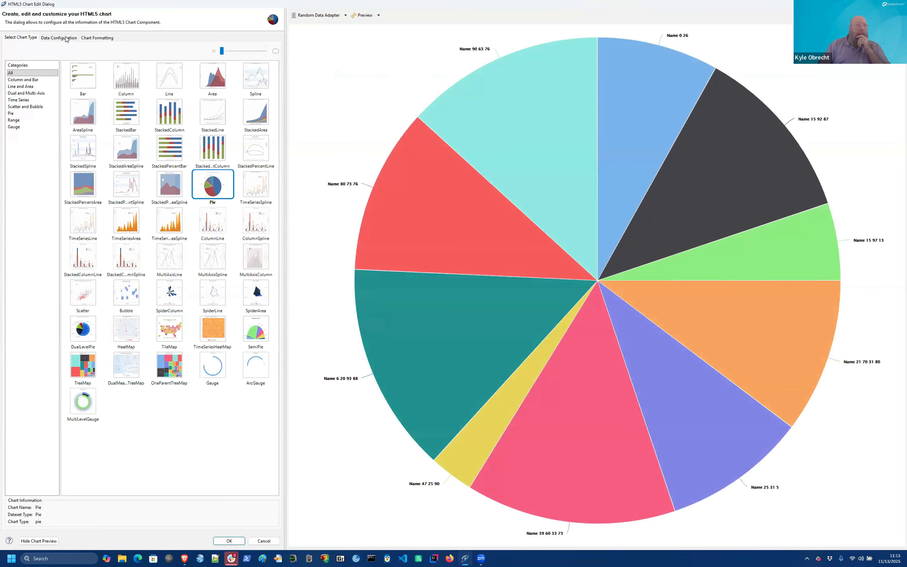
click(66, 39)
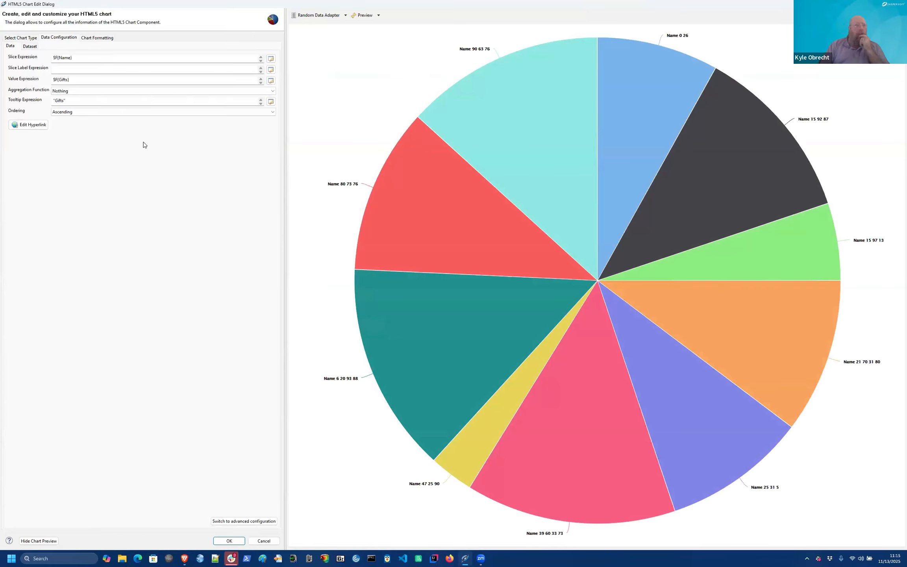
Step: Change the slice expression from $F{Name} to $F{Nice} ? "Nice" : "Naughty"
click(87, 61)
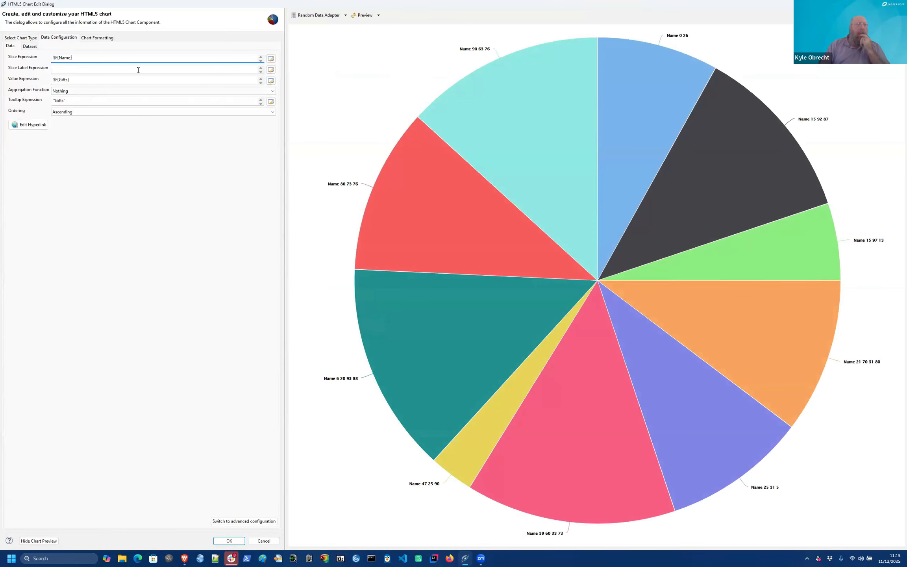
click(272, 59)
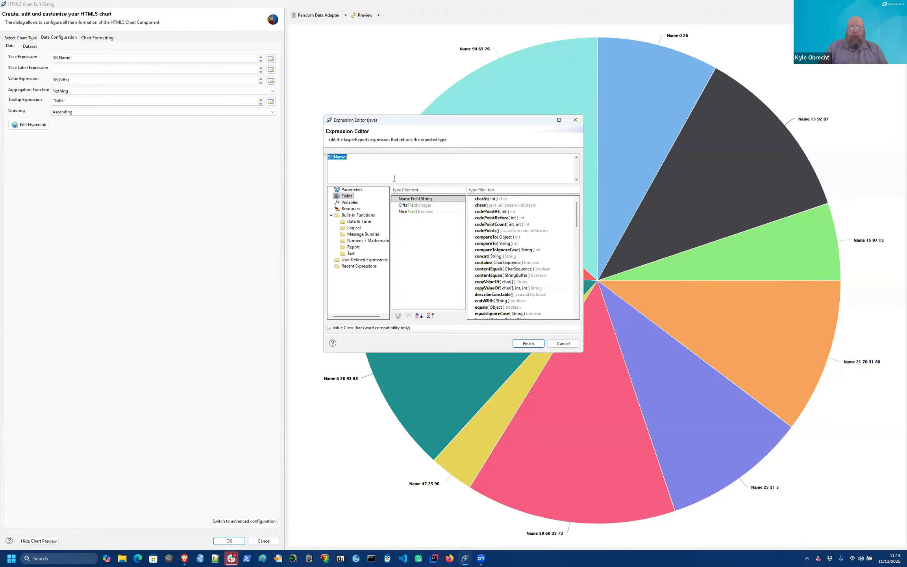
key(BackSpace)
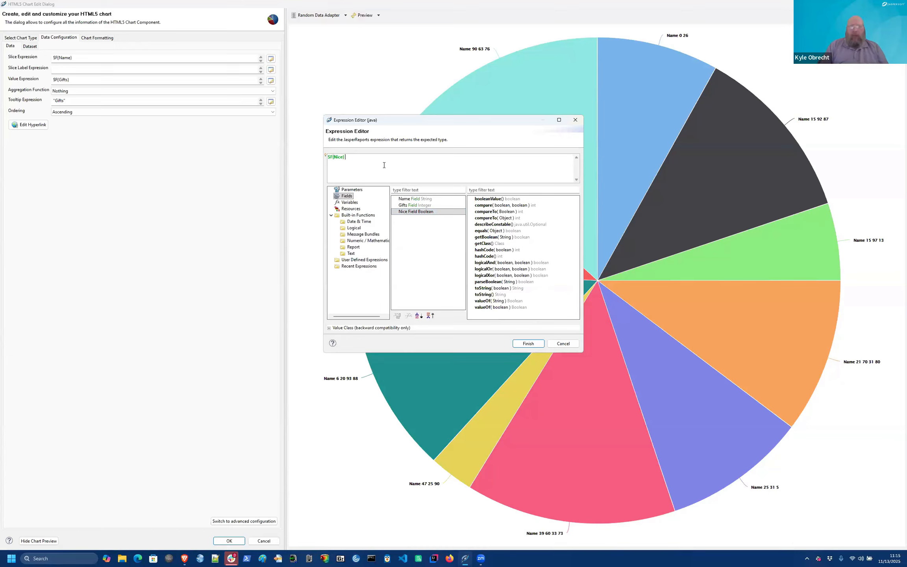
text(? "Nice)
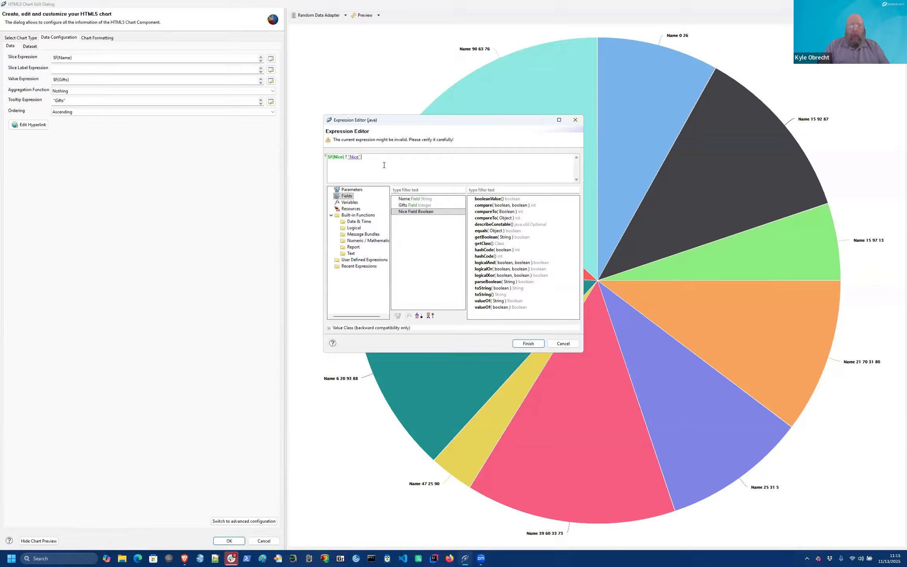
text(" : "Naugh)
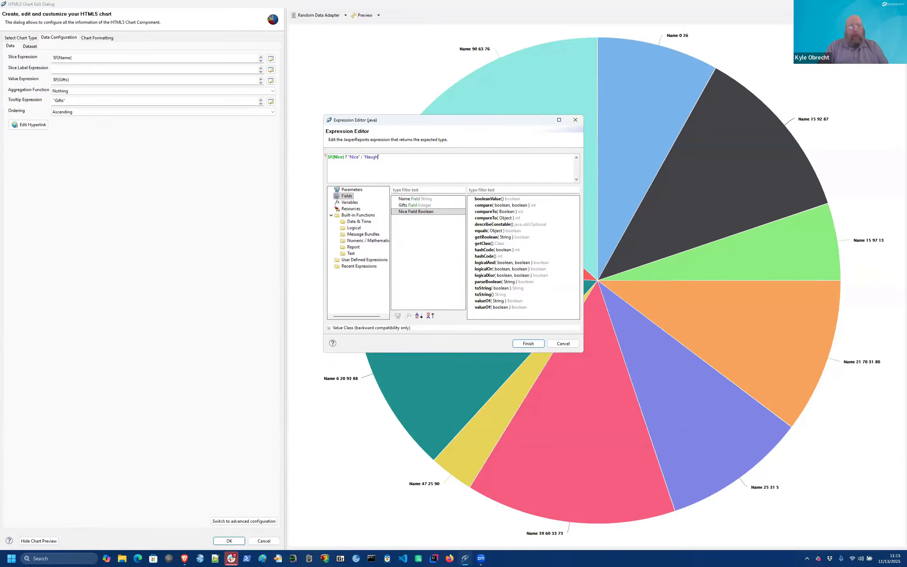
text(ty)
click(527, 343)
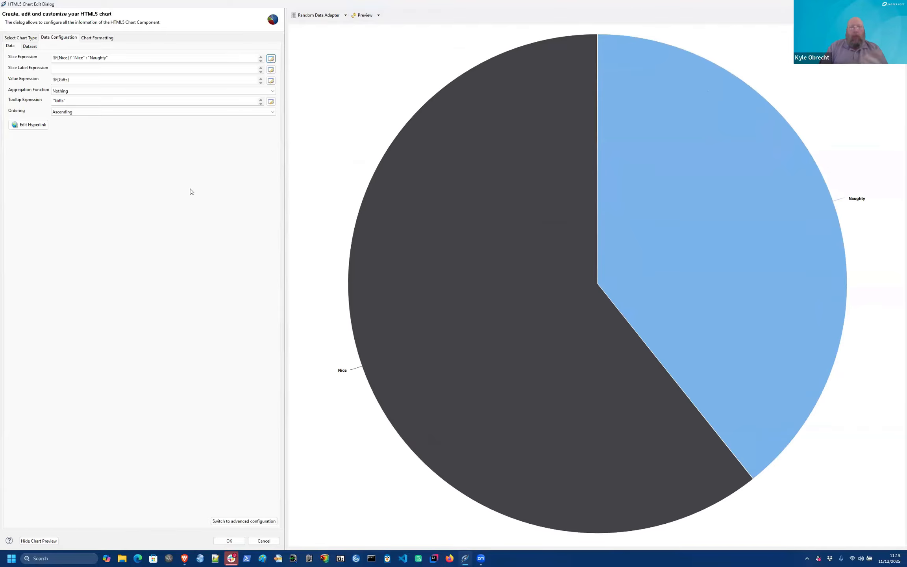
Step: Replace the pie's value expression $F{Gifts} with the built-in variable $V{REPORT_COUNT}
mouse_move(453, 294)
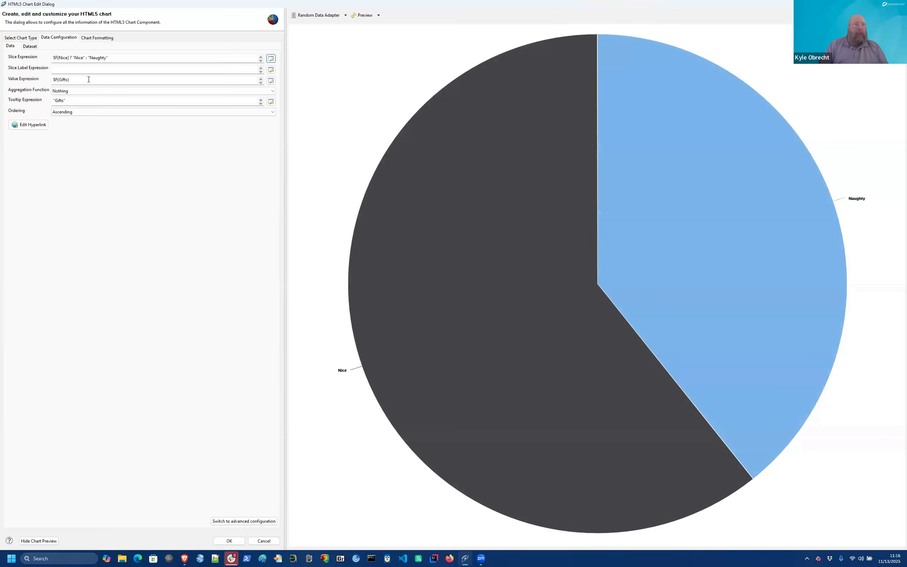
click(89, 80)
click(271, 81)
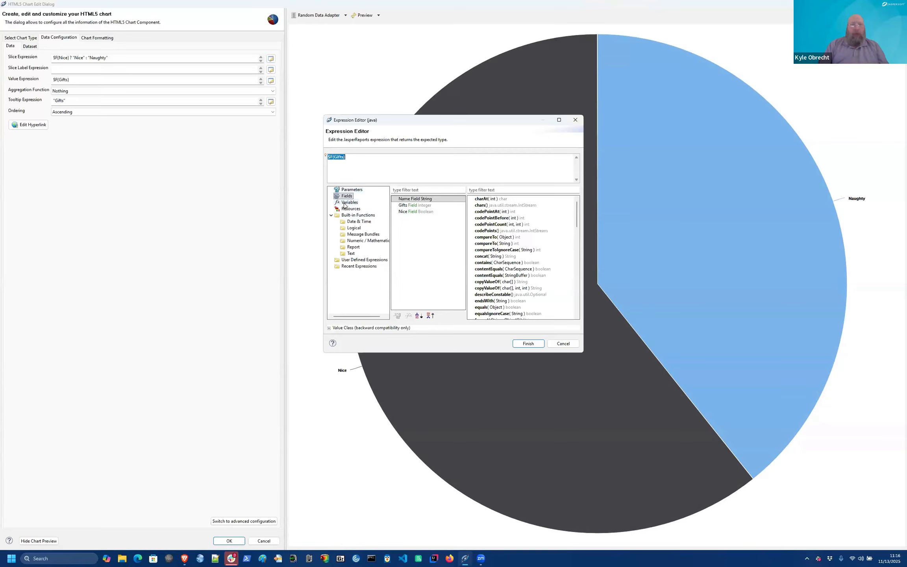
click(346, 202)
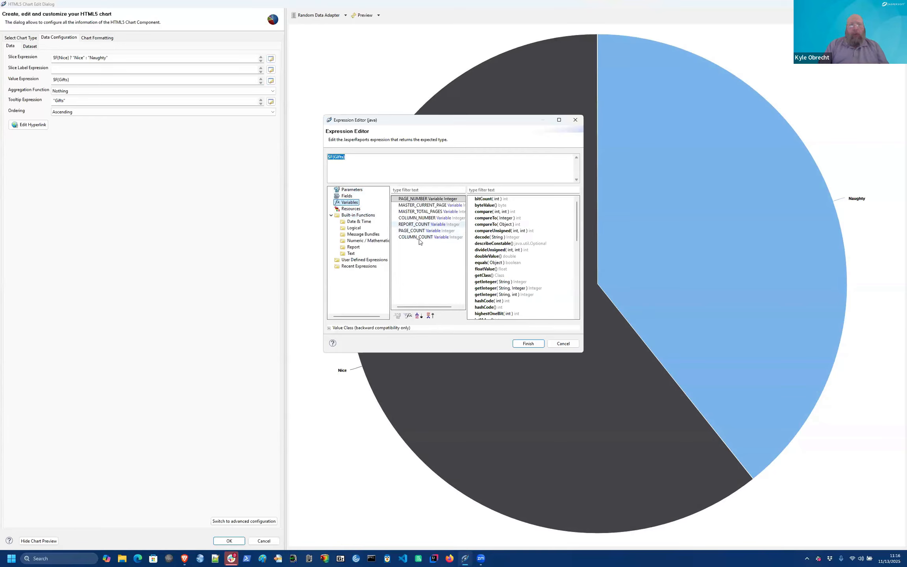
click(420, 224)
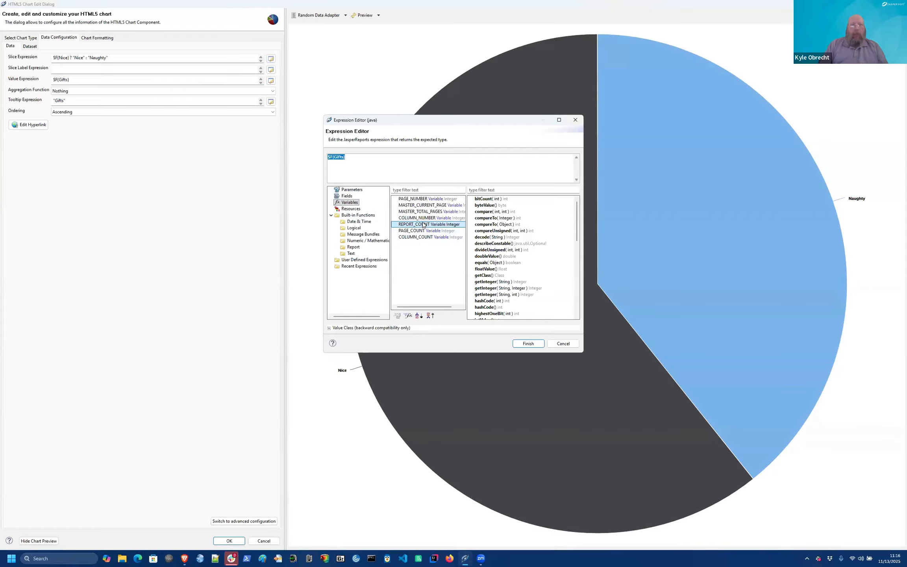
drag(423, 225, 384, 179)
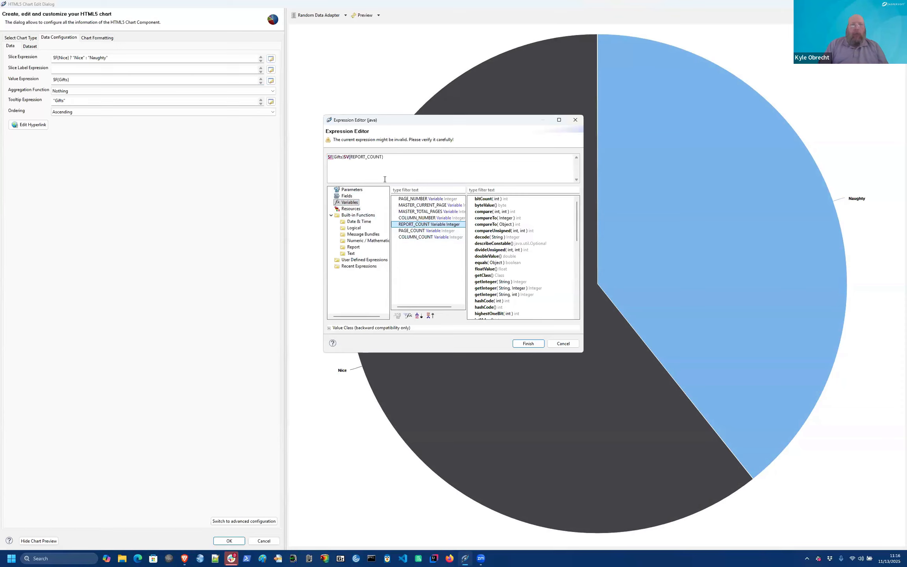
click(380, 174)
key(ctrl+a)
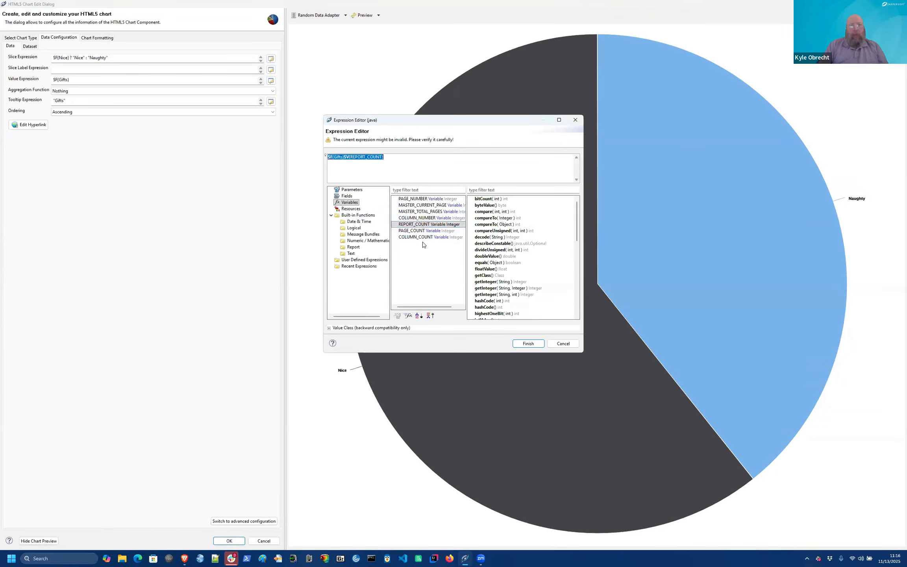
key(Delete)
drag(419, 227, 405, 159)
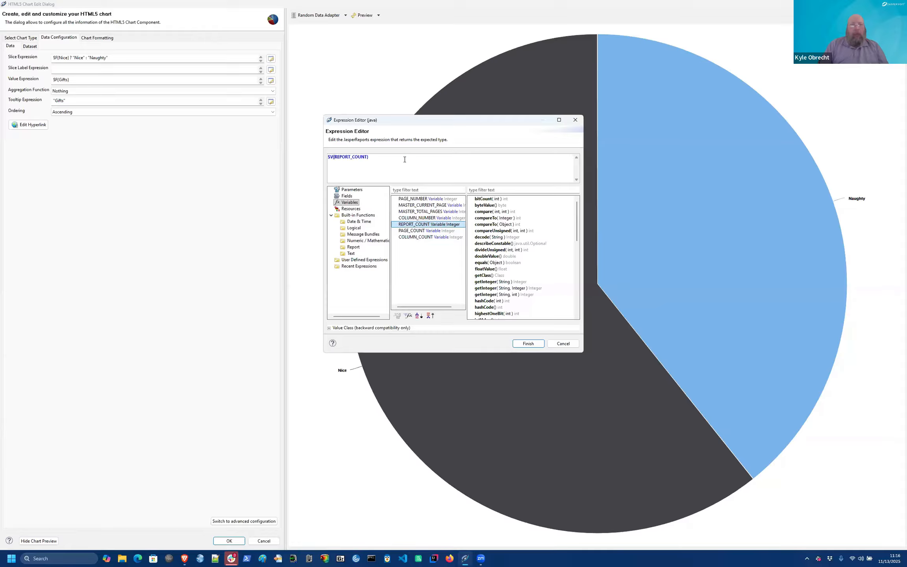
click(526, 343)
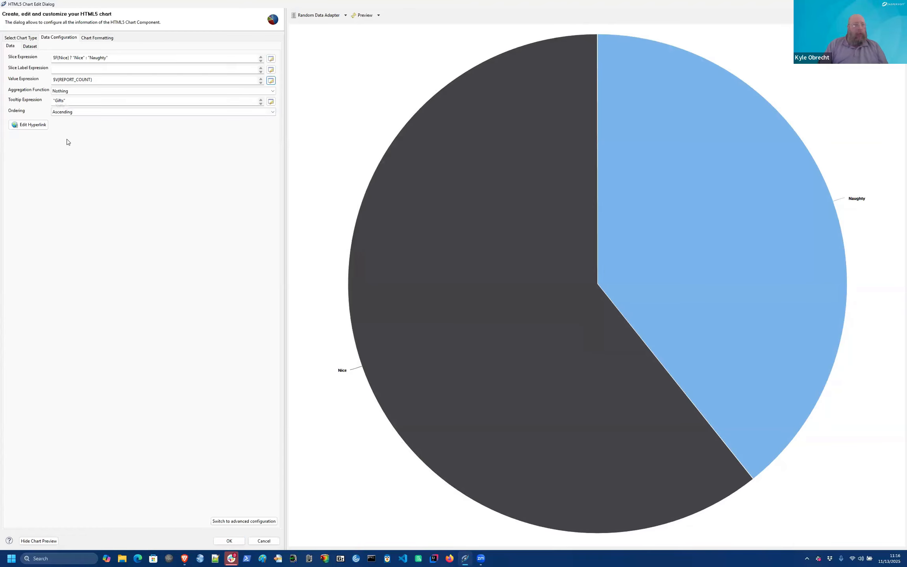
Step: Set the pie's tooltip expression to "NvN", refresh the preview, and confirm the chart
click(83, 105)
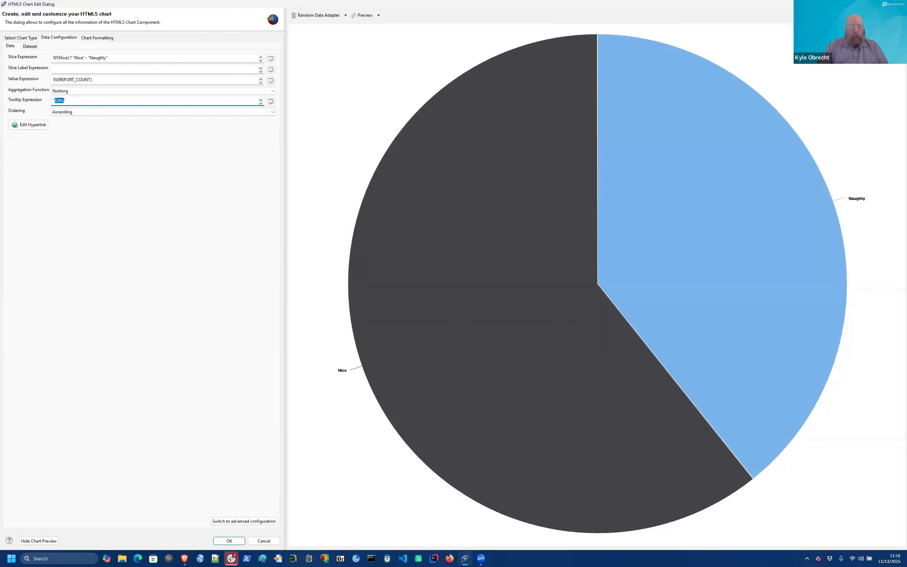
text(NvN)
click(363, 15)
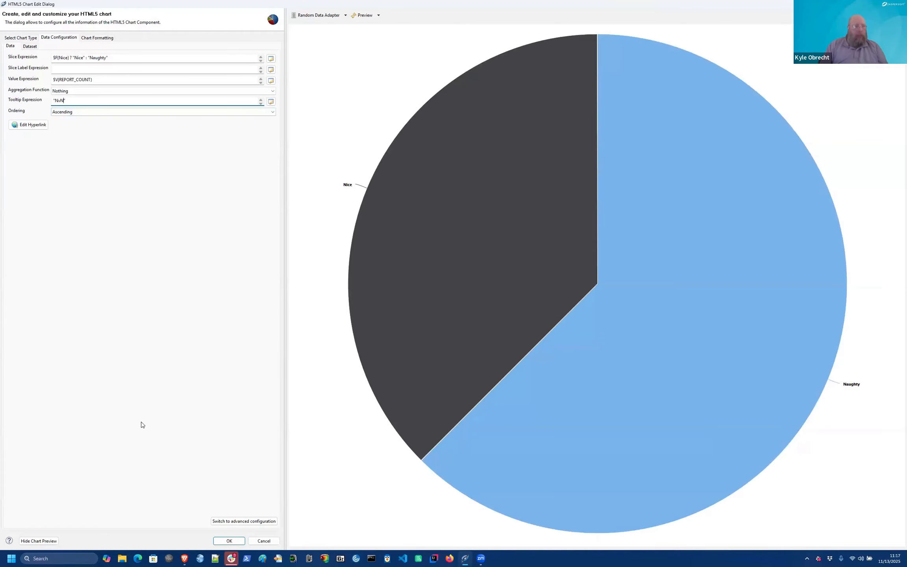
click(227, 541)
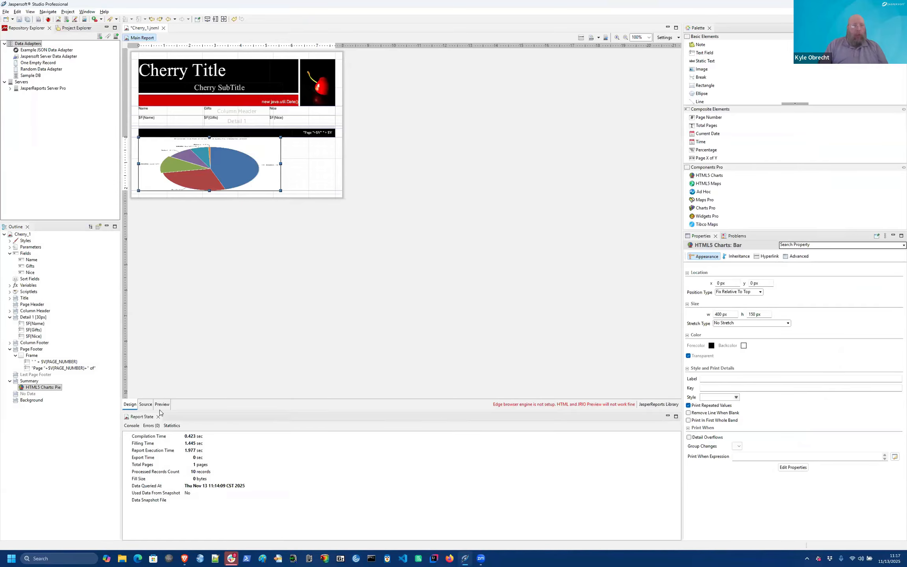
click(163, 404)
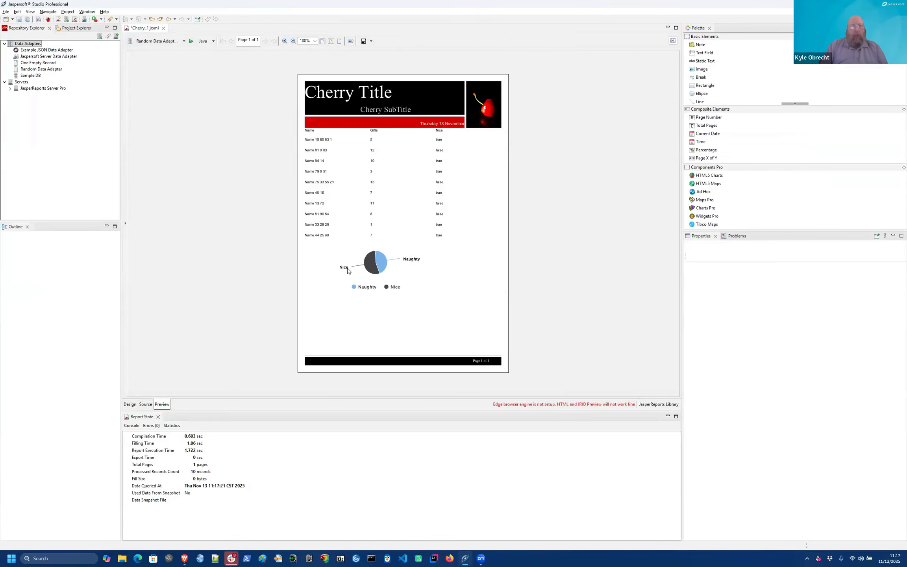
click(131, 404)
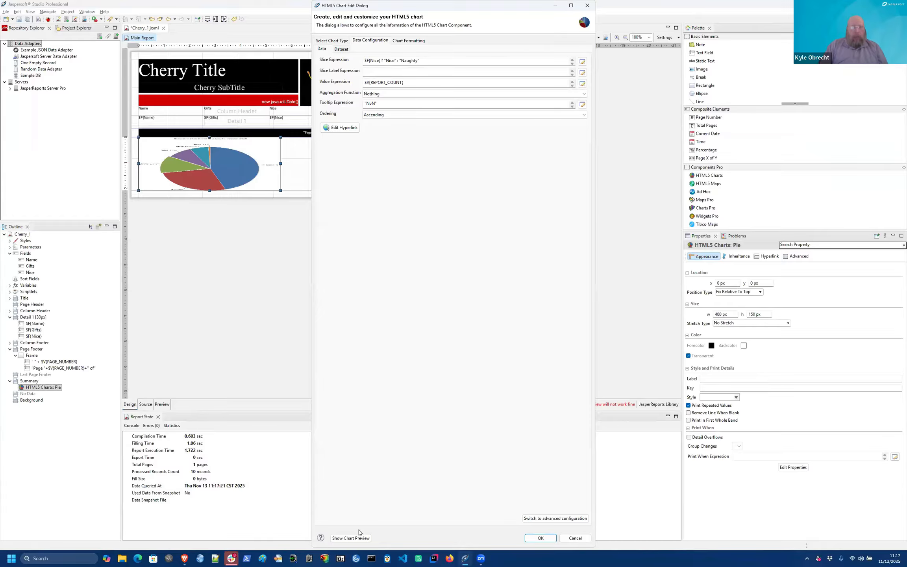
Step: Set the pie's Show Legend to false under Chart Formatting, then go to Colors Palette
click(350, 538)
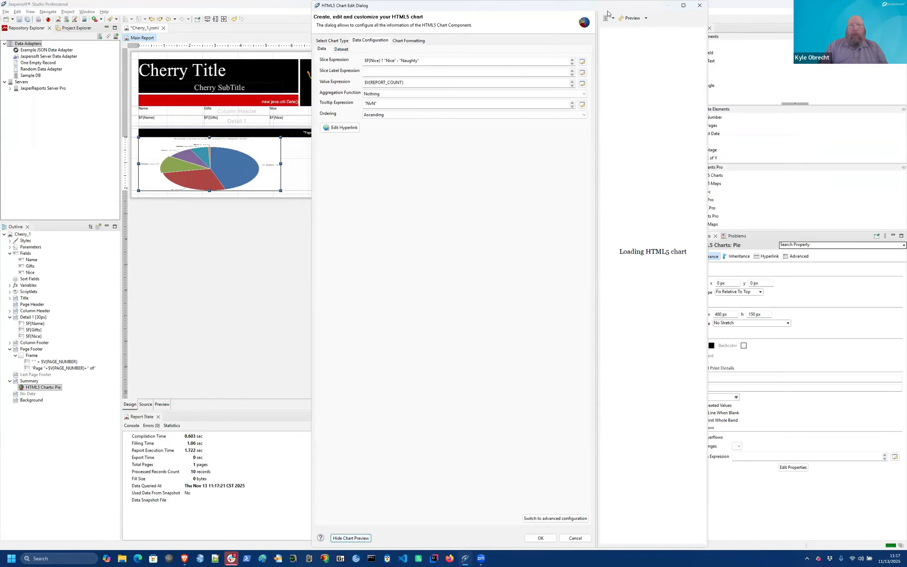
click(682, 5)
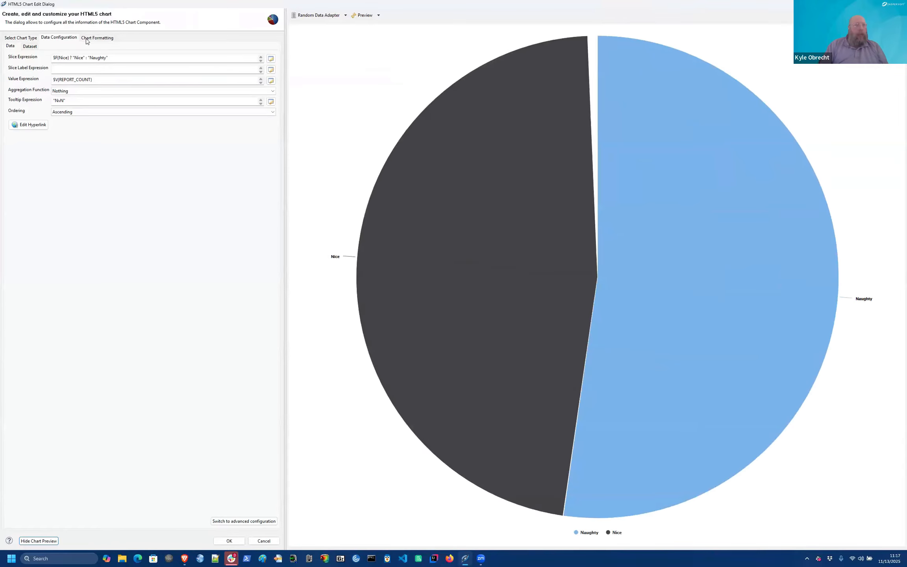
click(91, 39)
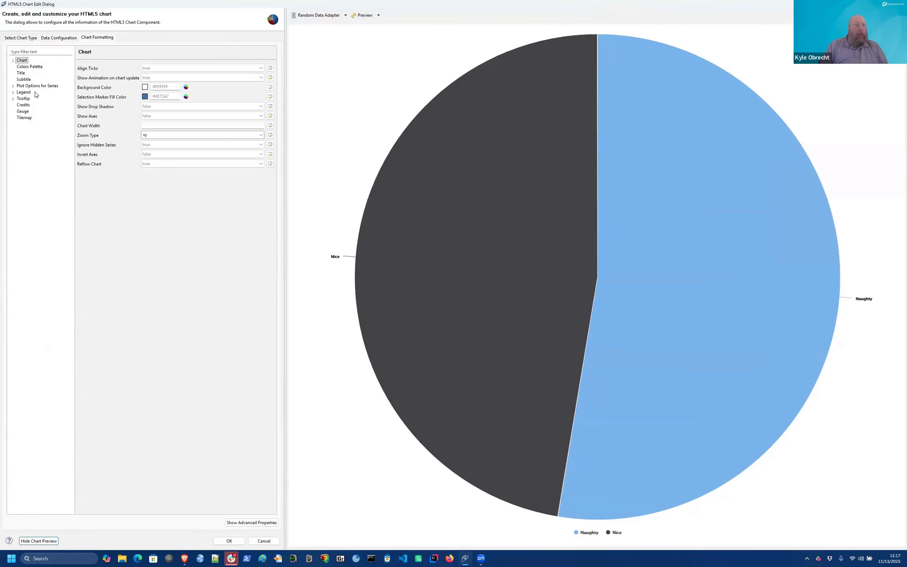
click(24, 93)
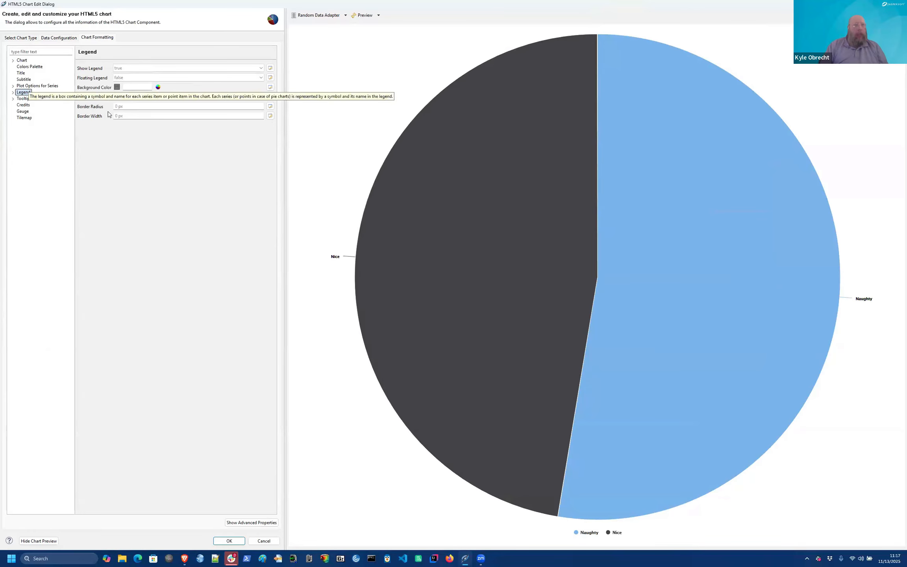
click(263, 68)
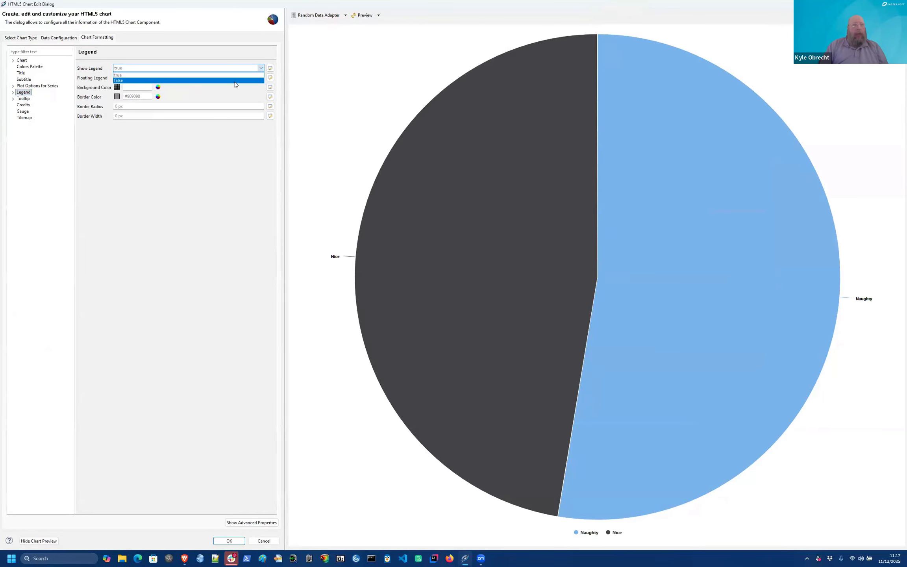
click(235, 81)
click(30, 67)
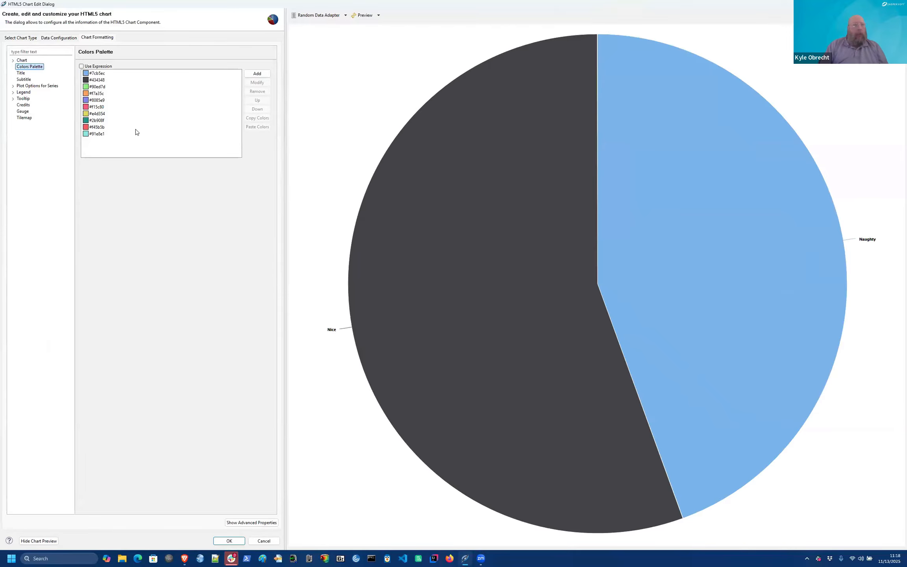
Step: Move red #f45b5b to the top of the palette and green #90ed7d to second, then confirm
click(95, 129)
click(257, 101)
click(257, 101)
click(257, 101)
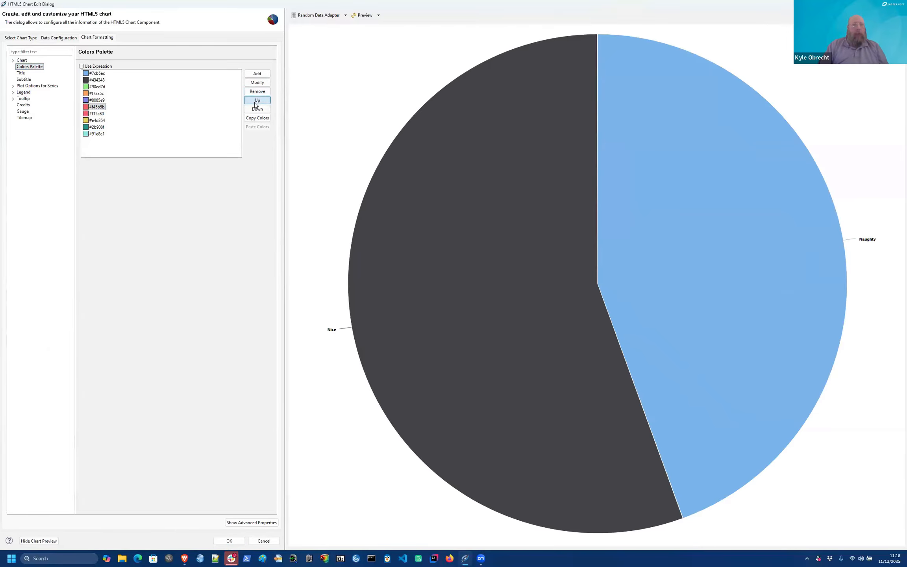
click(257, 101)
click(257, 101)
click(257, 101)
click(257, 101)
click(257, 101)
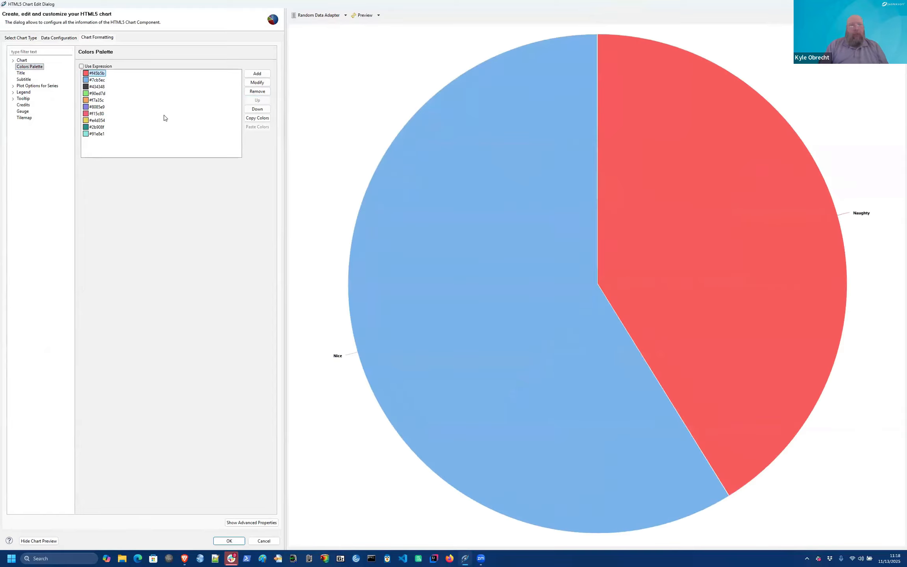
click(96, 93)
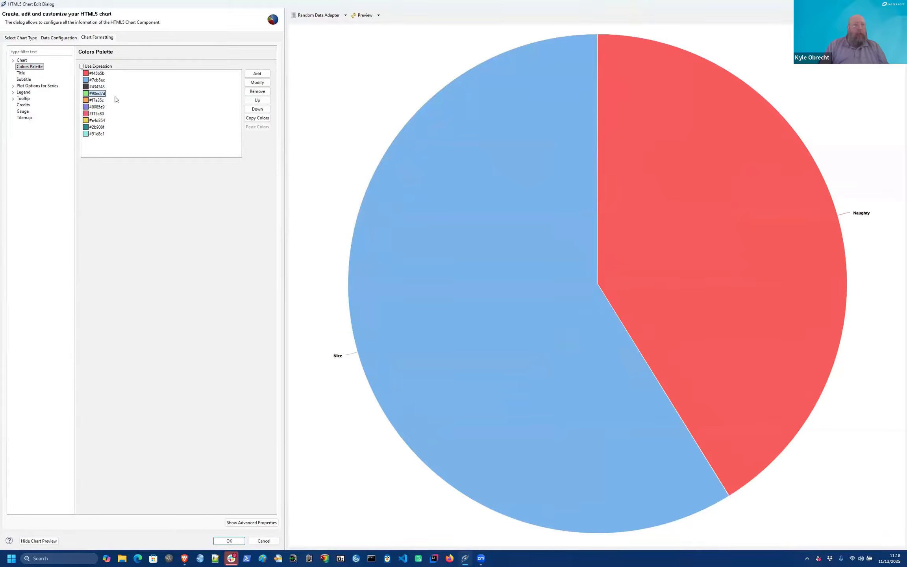
click(257, 101)
click(256, 101)
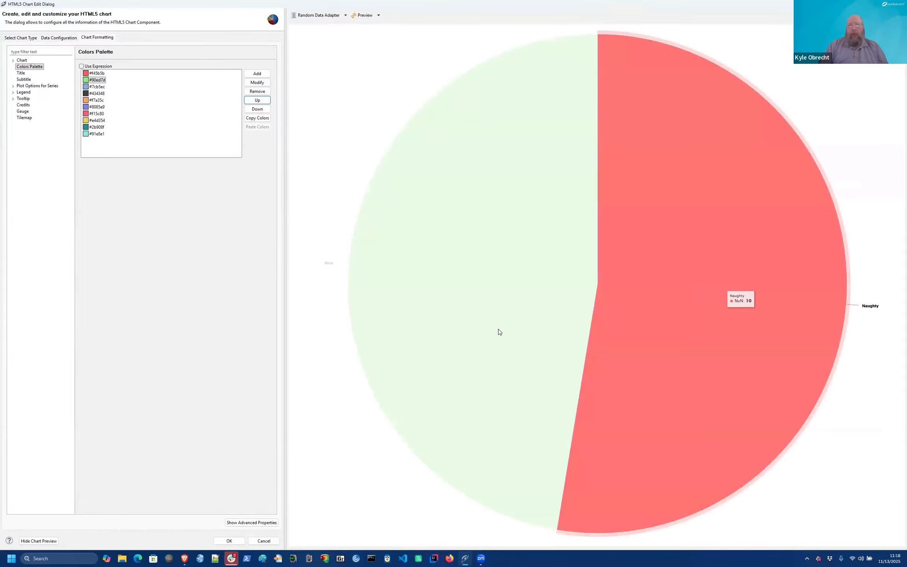
mouse_move(487, 333)
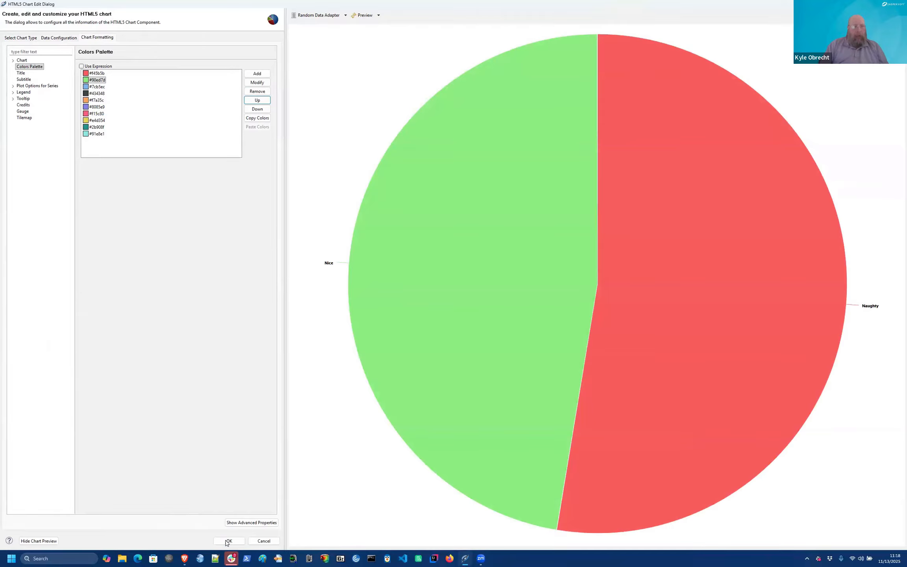
click(228, 541)
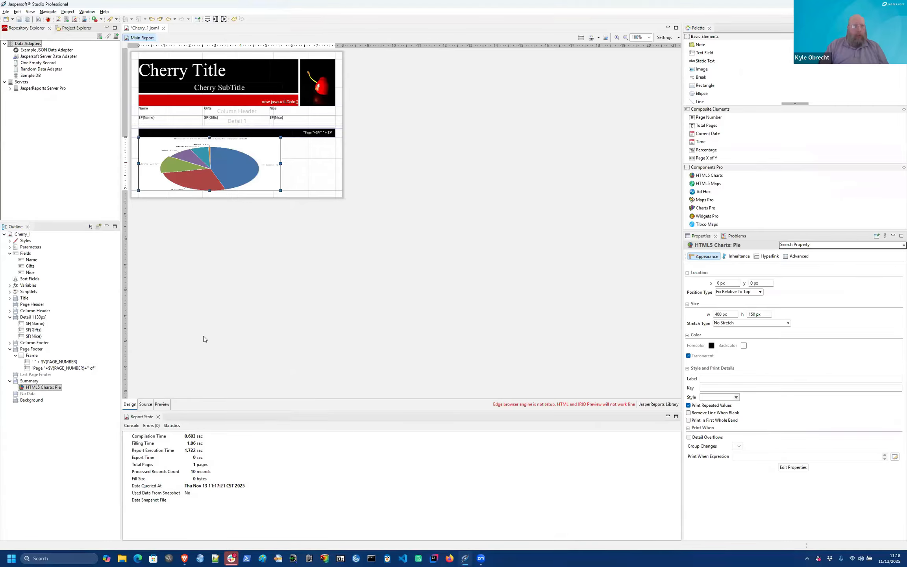
click(159, 405)
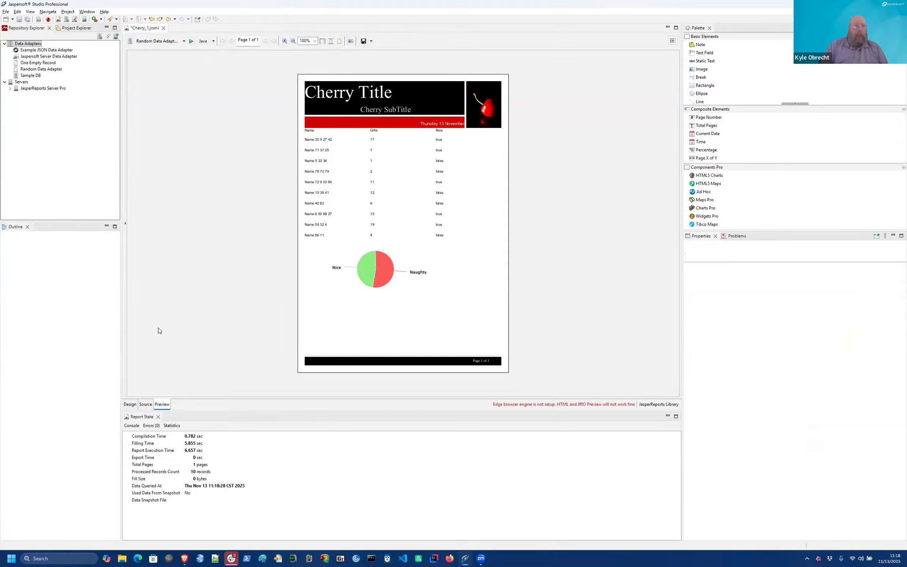
click(129, 404)
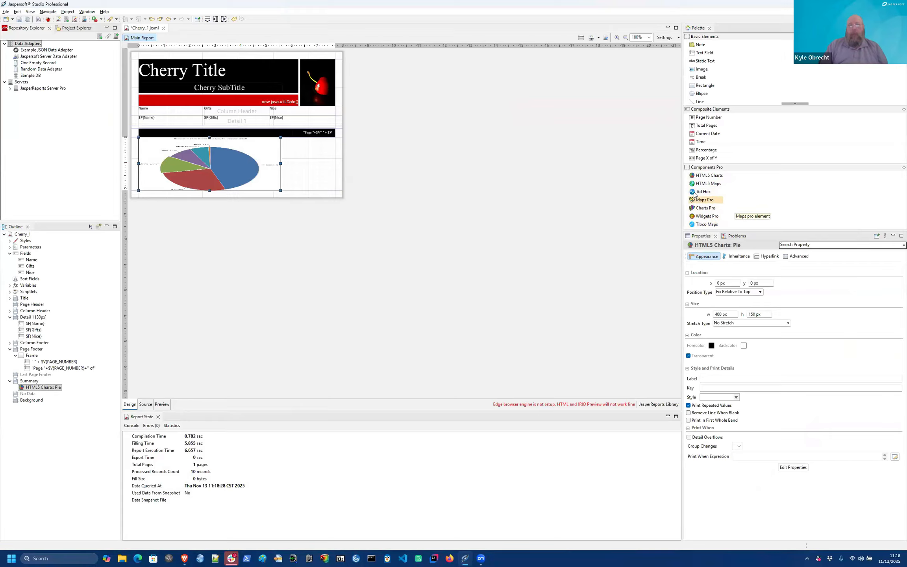
drag(705, 183, 308, 175)
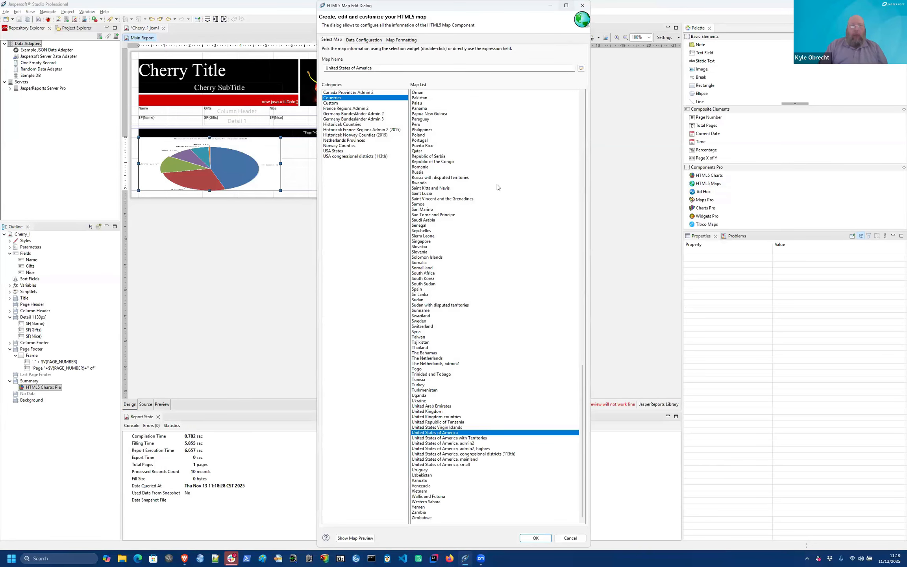
click(355, 538)
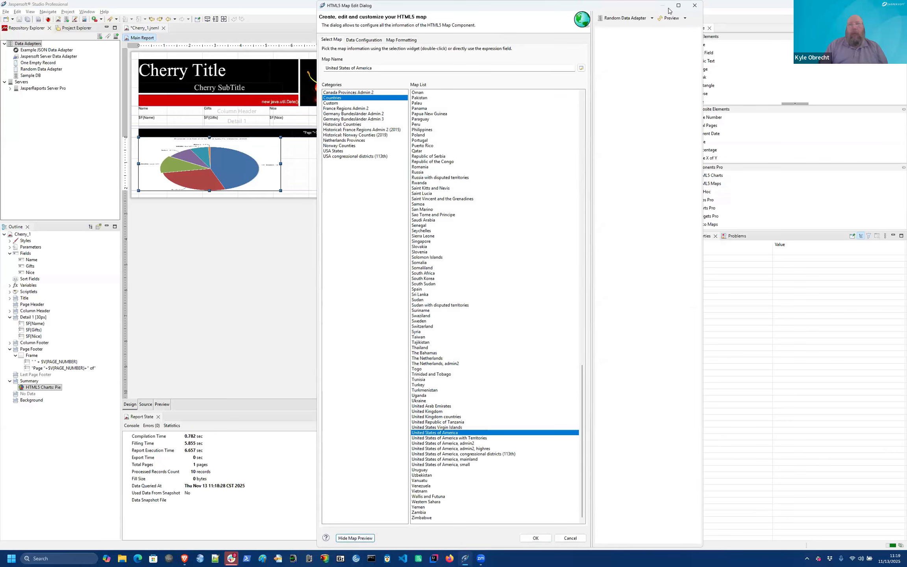
click(679, 6)
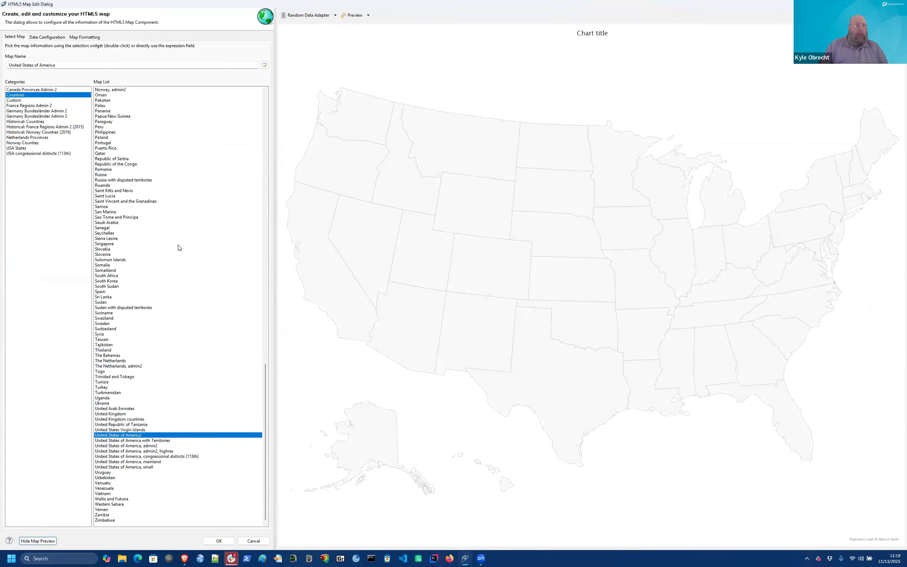
scroll(178, 247, up, 2)
scroll(178, 247, up, 14)
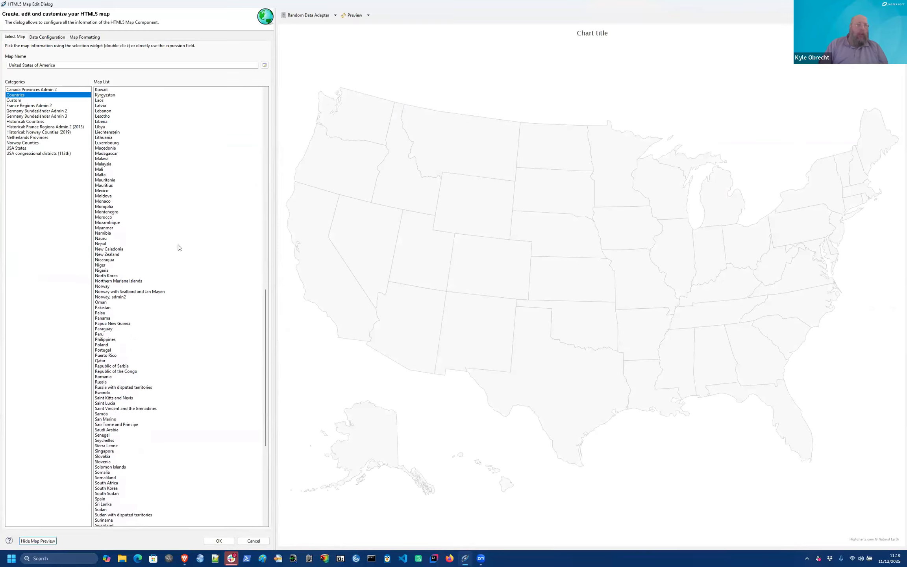
scroll(178, 247, up, 4)
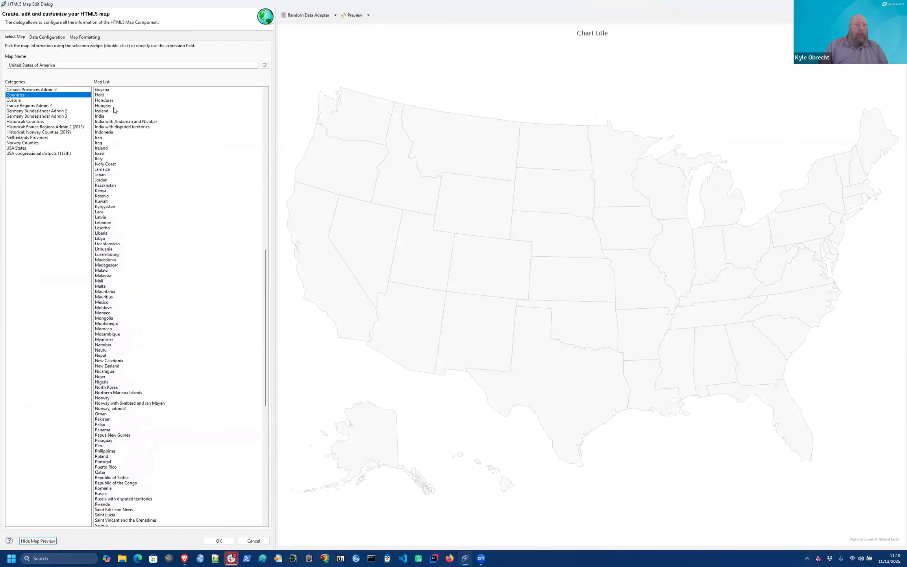
click(106, 101)
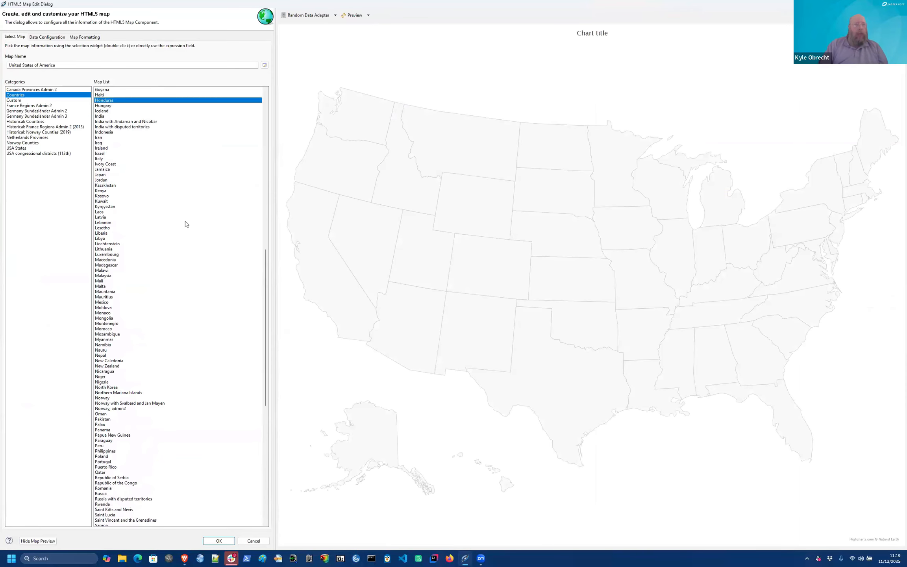
click(350, 16)
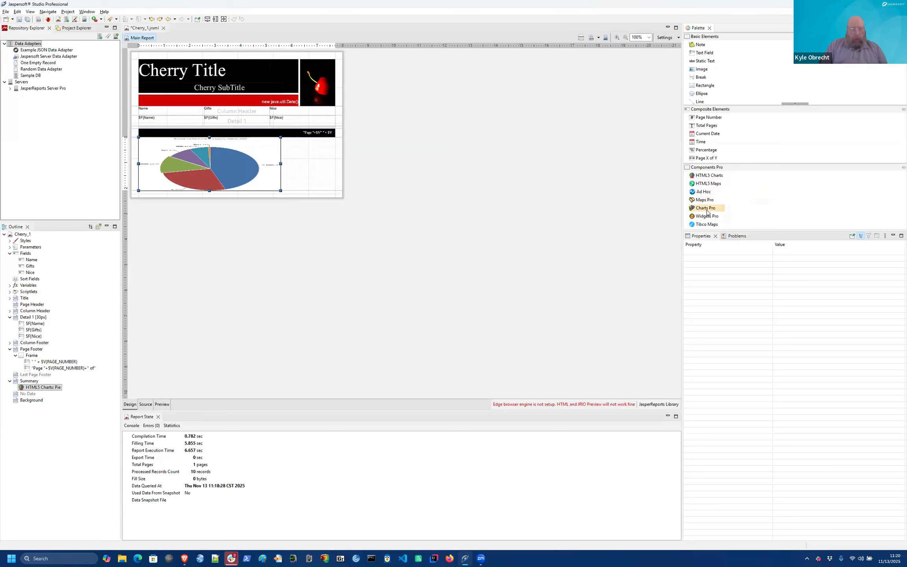
drag(706, 212, 316, 176)
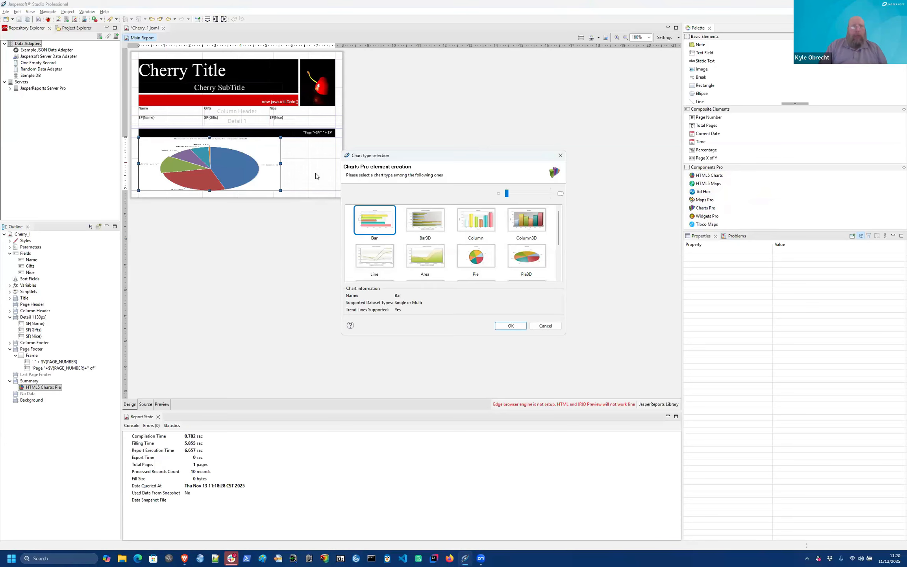
click(532, 225)
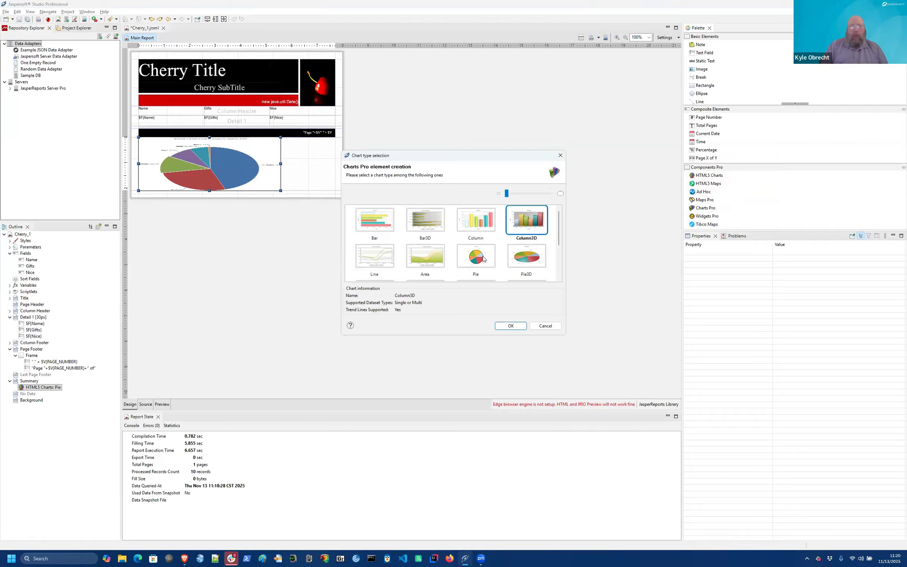
scroll(484, 259, down, 1)
scroll(440, 261, down, 1)
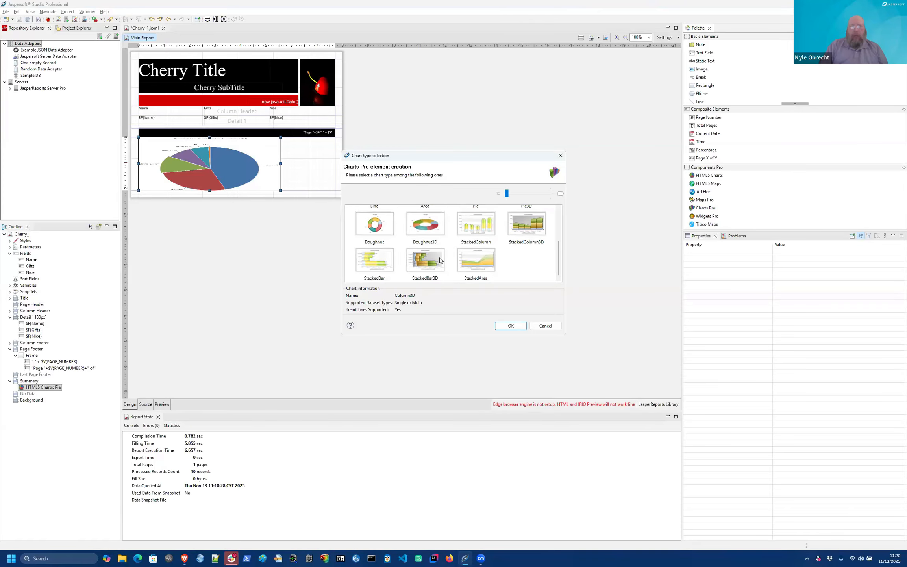
scroll(453, 252, up, 2)
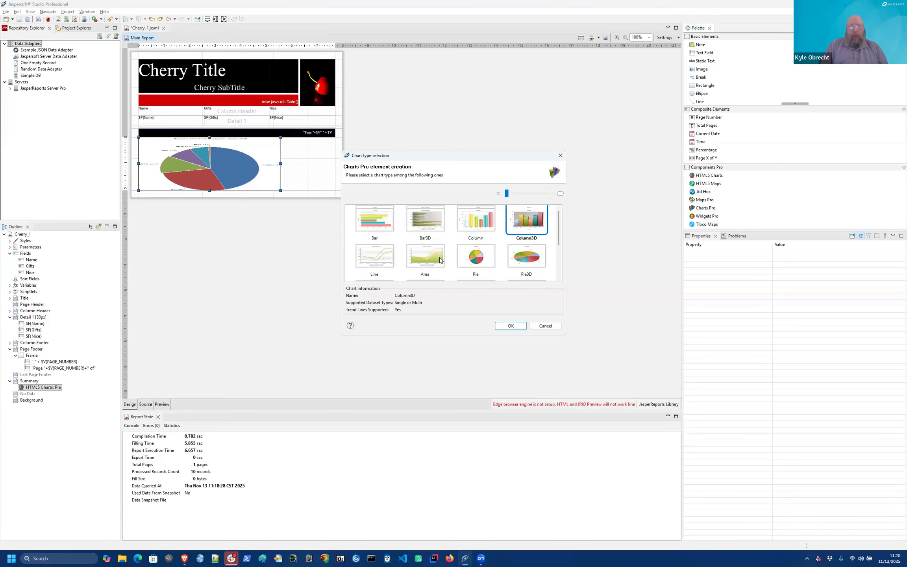
click(546, 326)
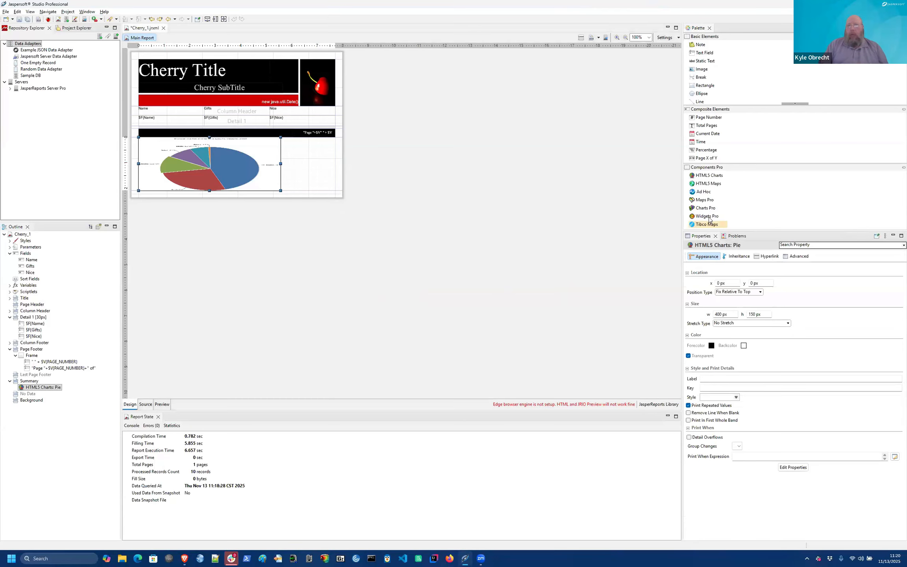
drag(707, 216, 305, 184)
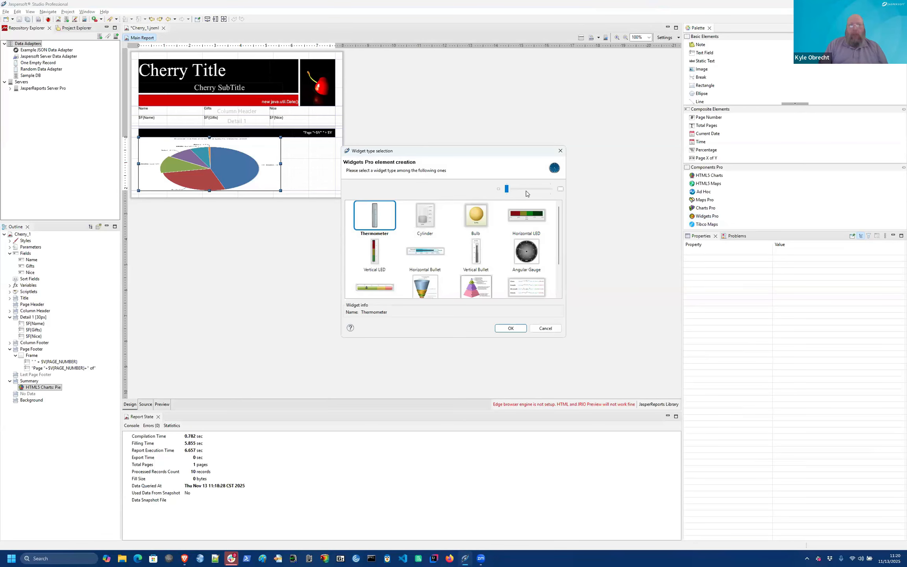
click(526, 190)
click(526, 190)
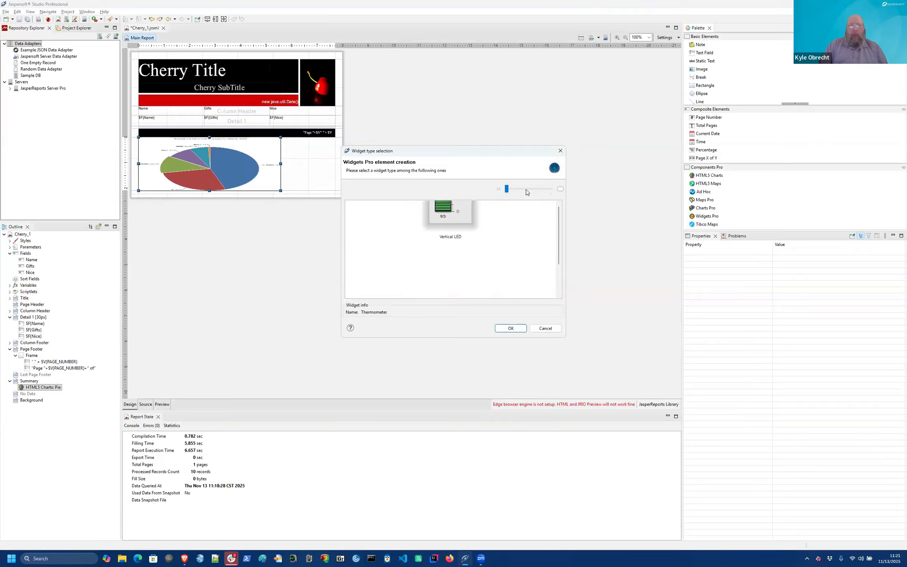
drag(507, 190, 529, 189)
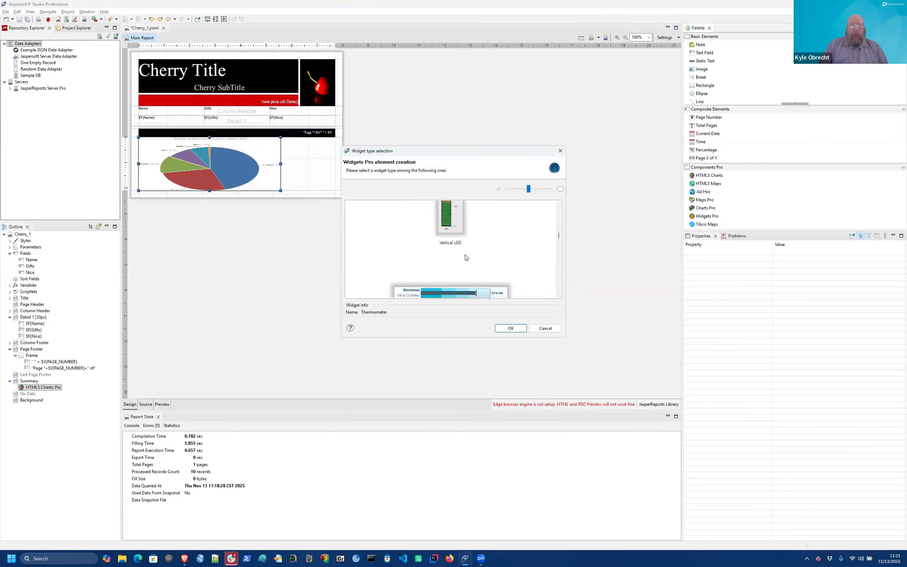
scroll(465, 257, up, 10)
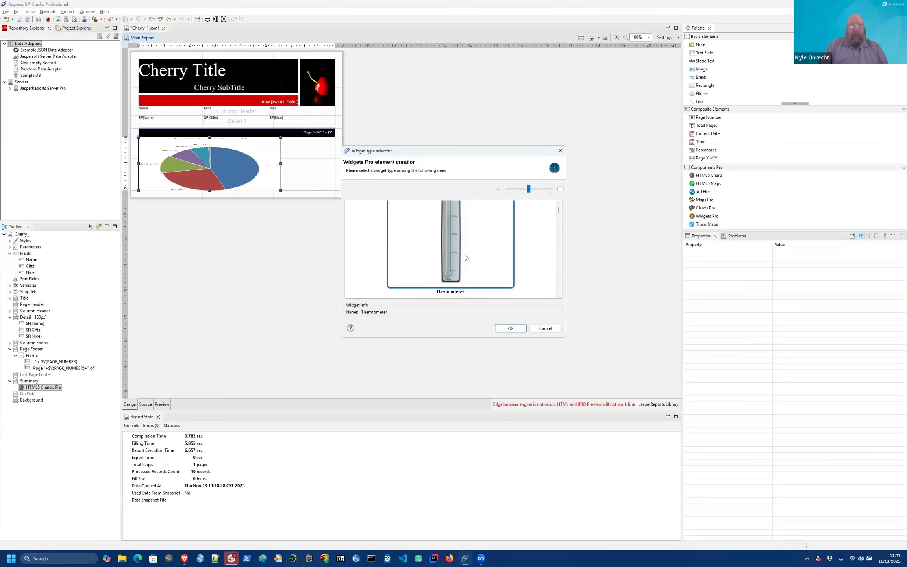
scroll(465, 257, down, 3)
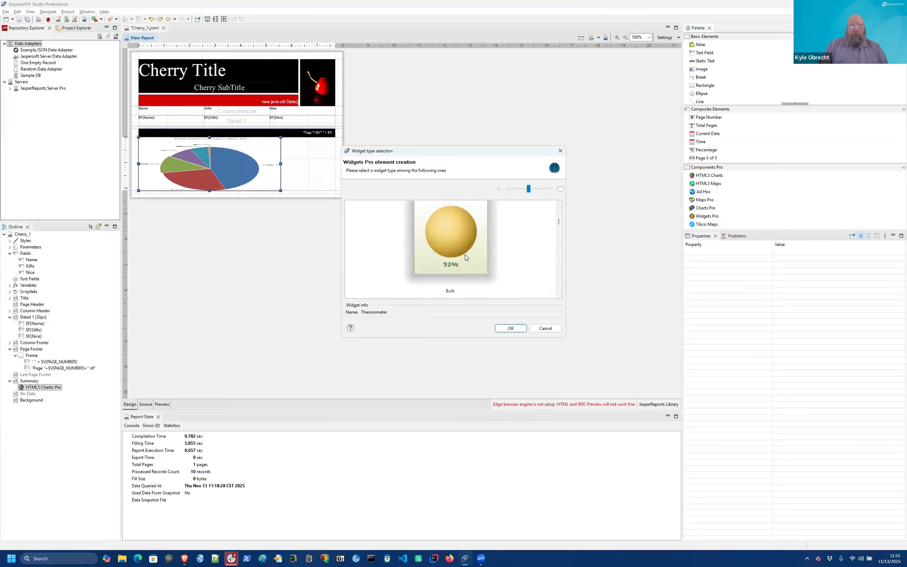
scroll(465, 254, down, 3)
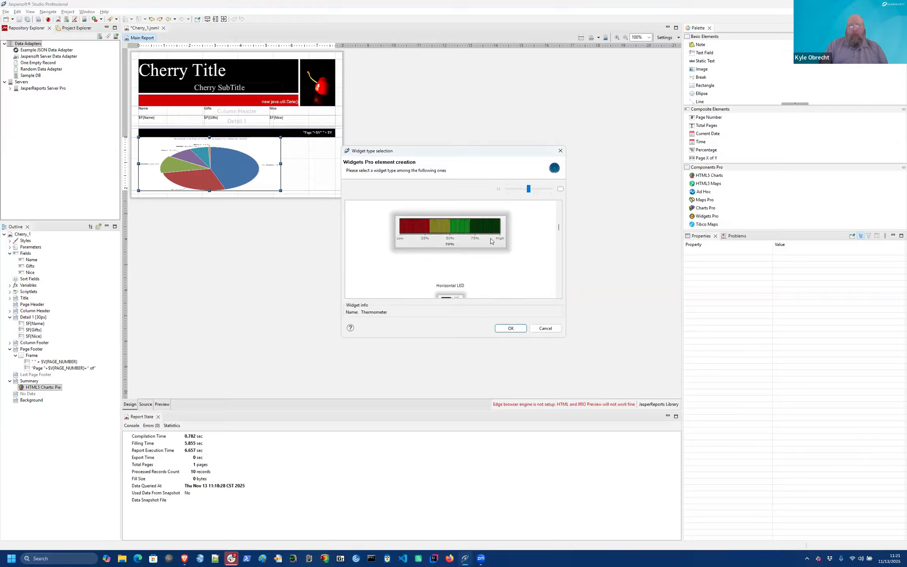
scroll(498, 253, down, 5)
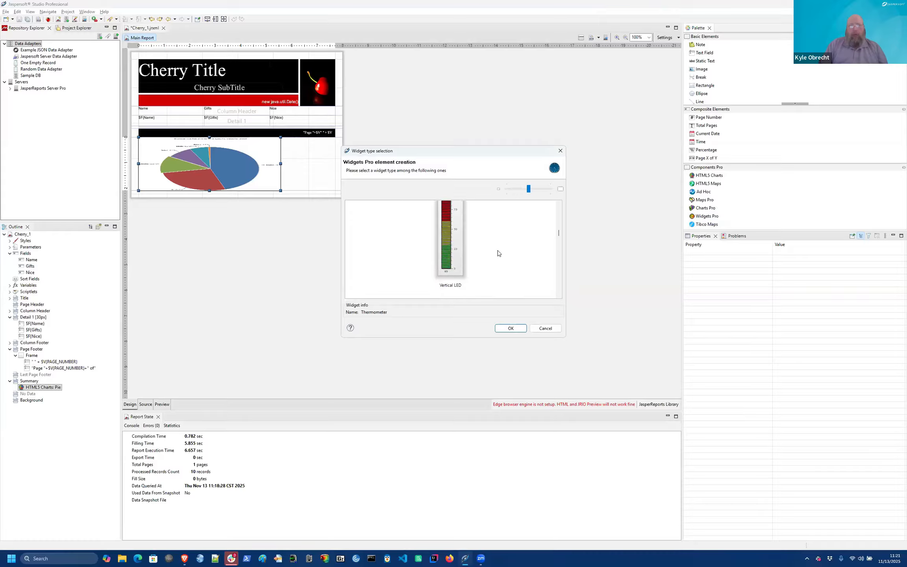
scroll(497, 253, down, 3)
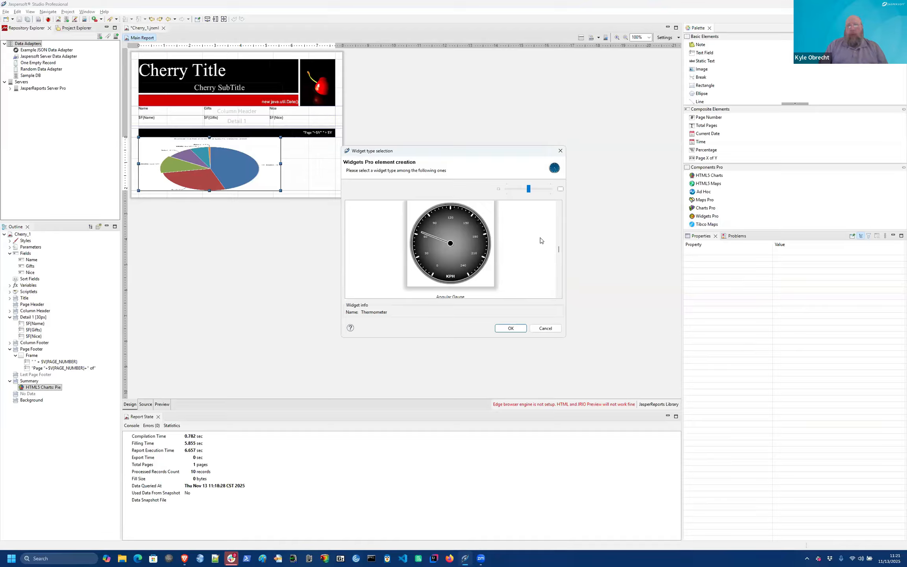
click(545, 328)
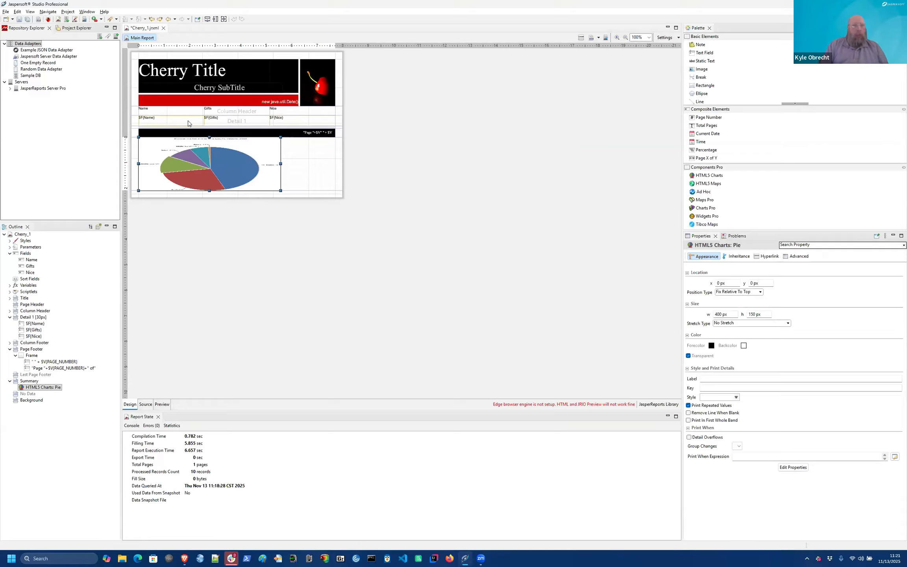
Step: Give the $F{Gifts} field red text colour #F5130F and check it in preview
click(223, 121)
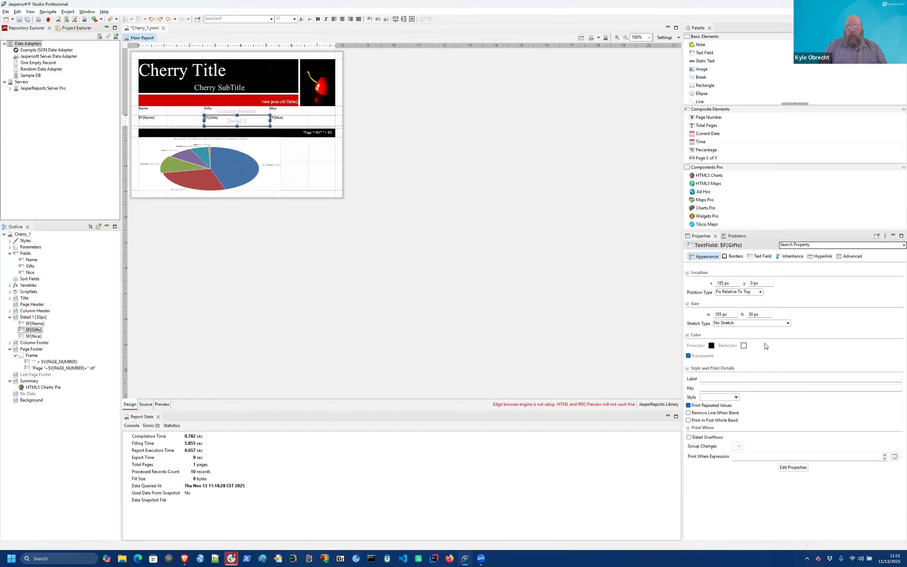
click(711, 345)
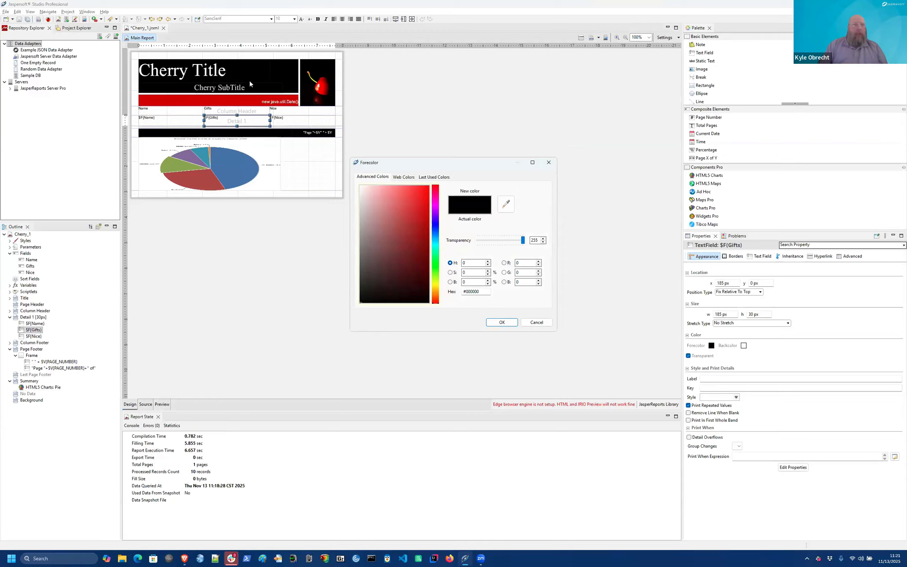
click(428, 191)
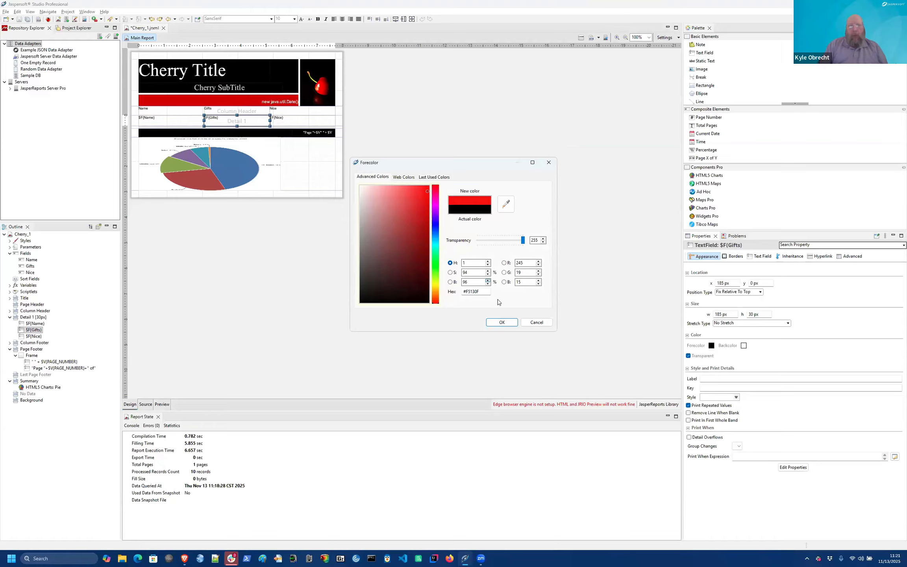
click(501, 322)
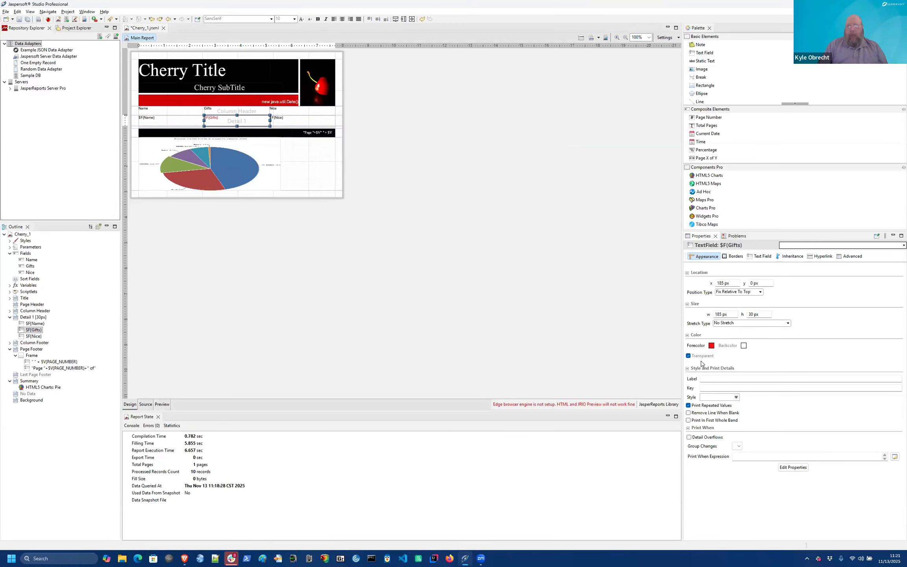
click(157, 406)
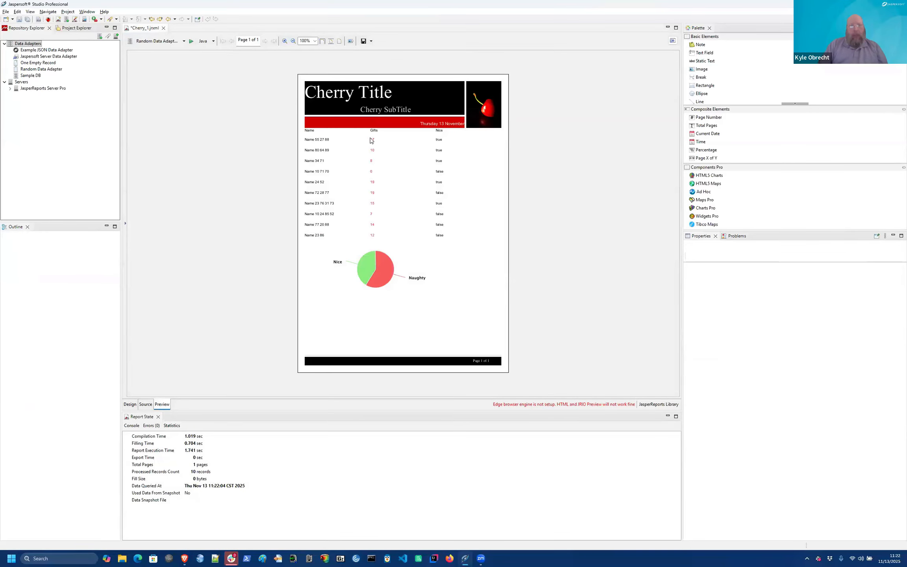
click(134, 404)
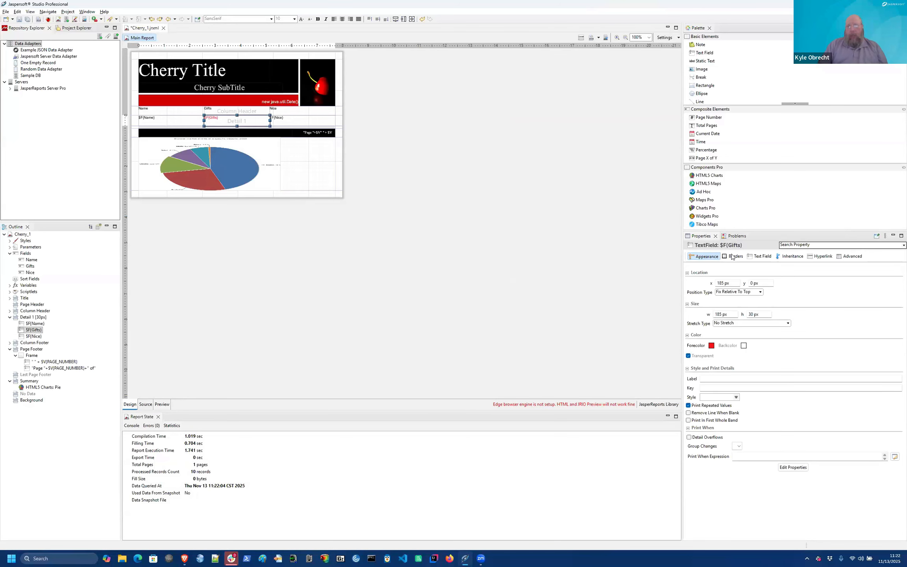
Step: Set the Gifts field's border pen colour to green #0E8212 and preview it
click(734, 256)
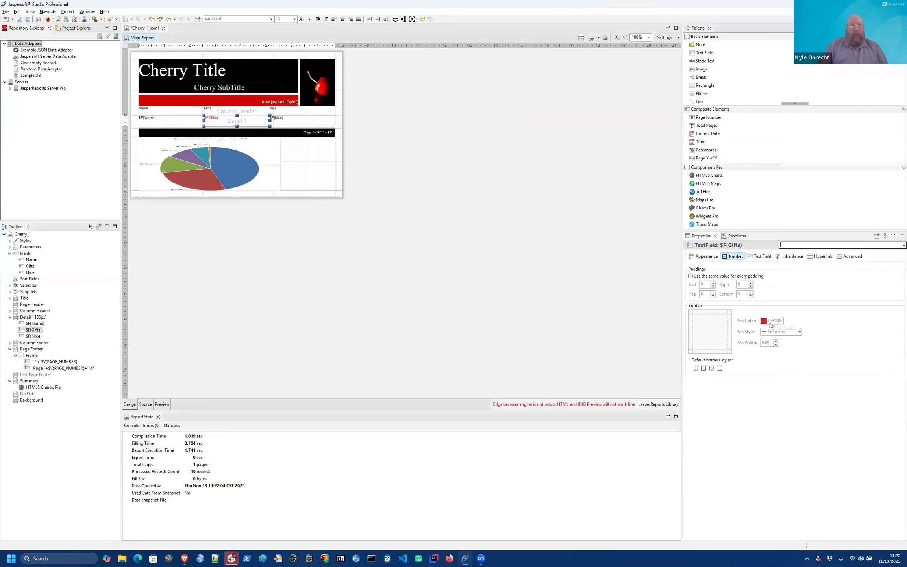
click(764, 321)
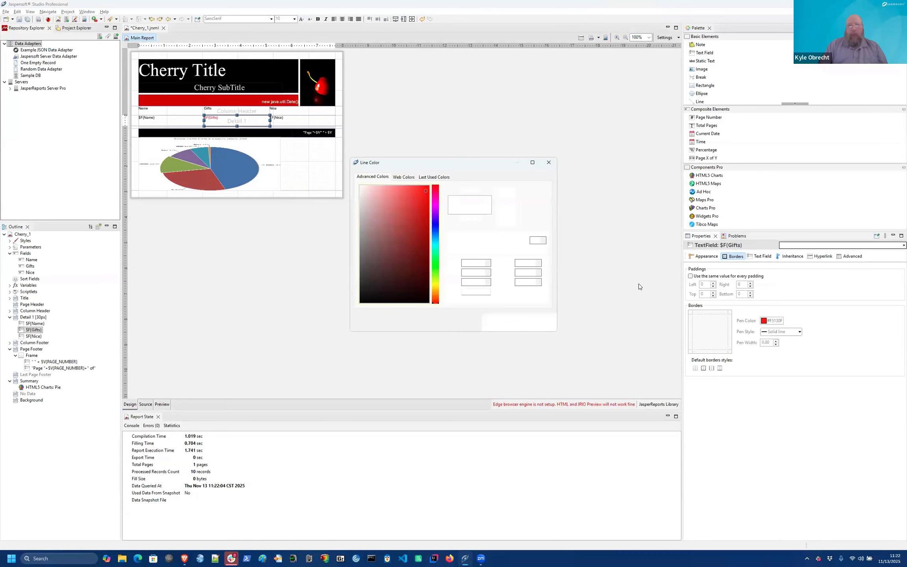
click(435, 263)
click(420, 254)
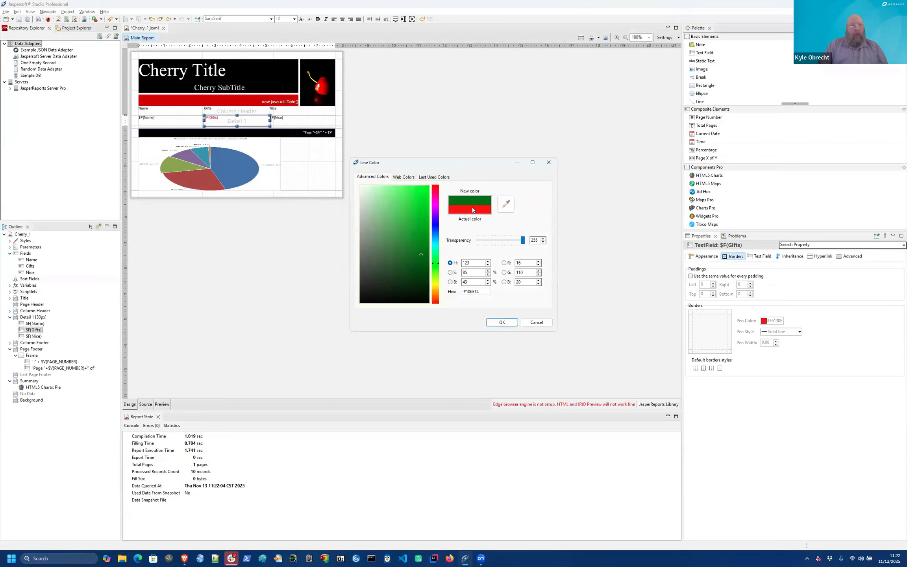
click(424, 244)
click(501, 323)
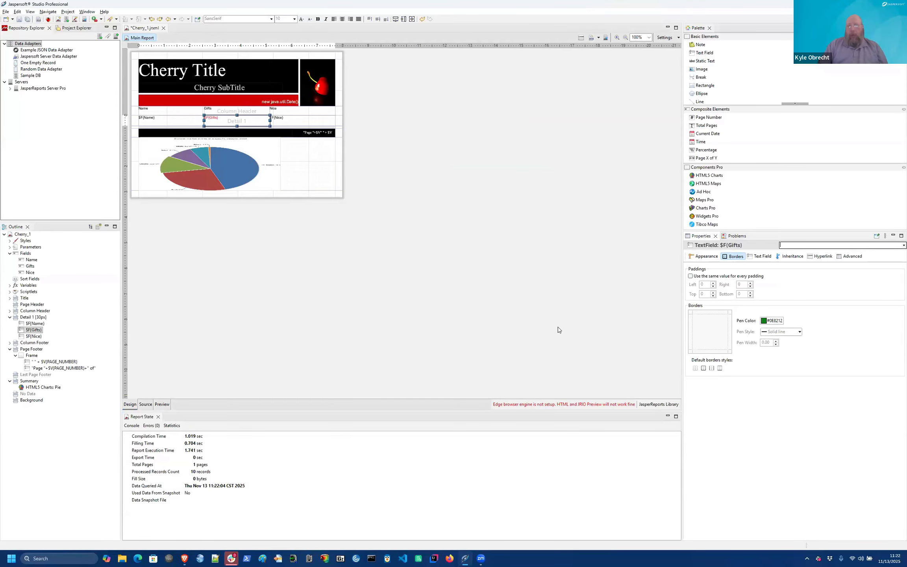
click(160, 404)
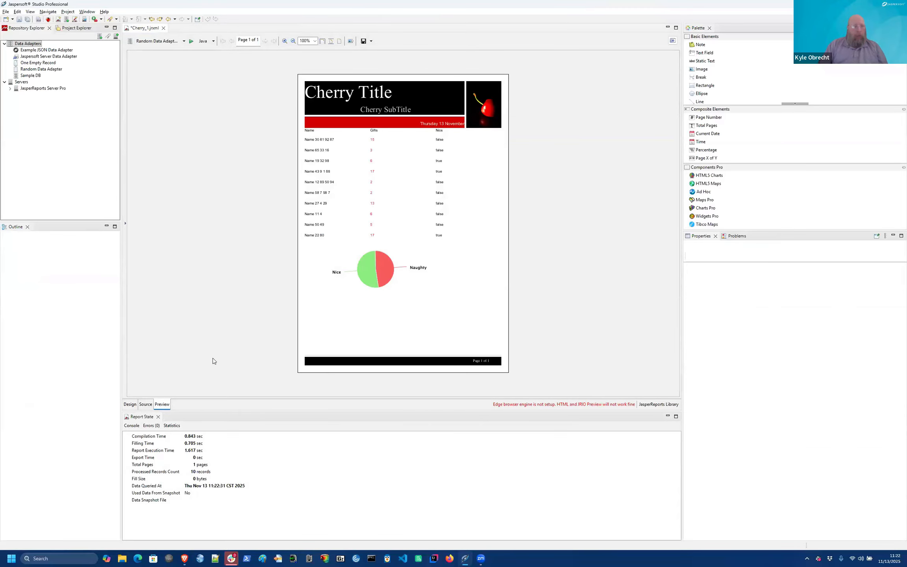
click(130, 404)
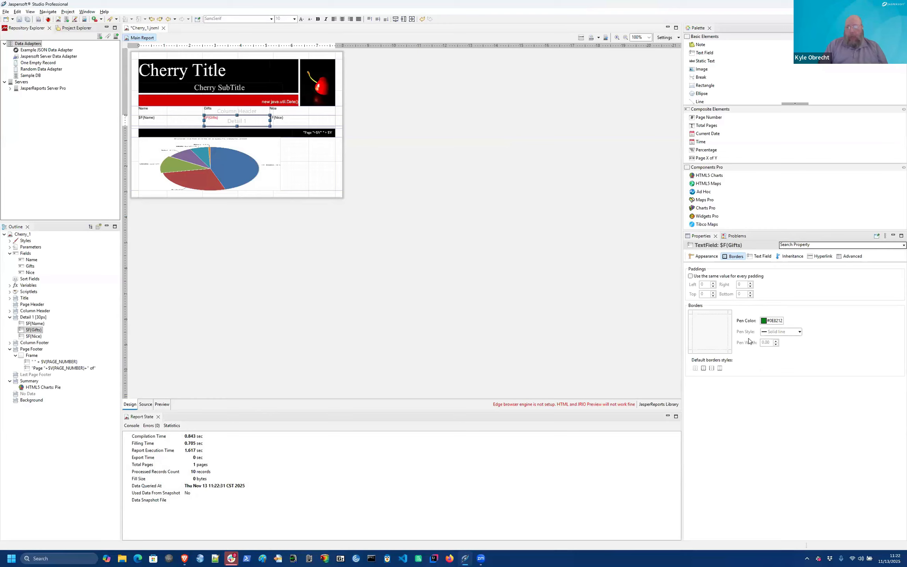
Step: Make the Gifts border pen style a solid line and preview the boxed cells
click(782, 334)
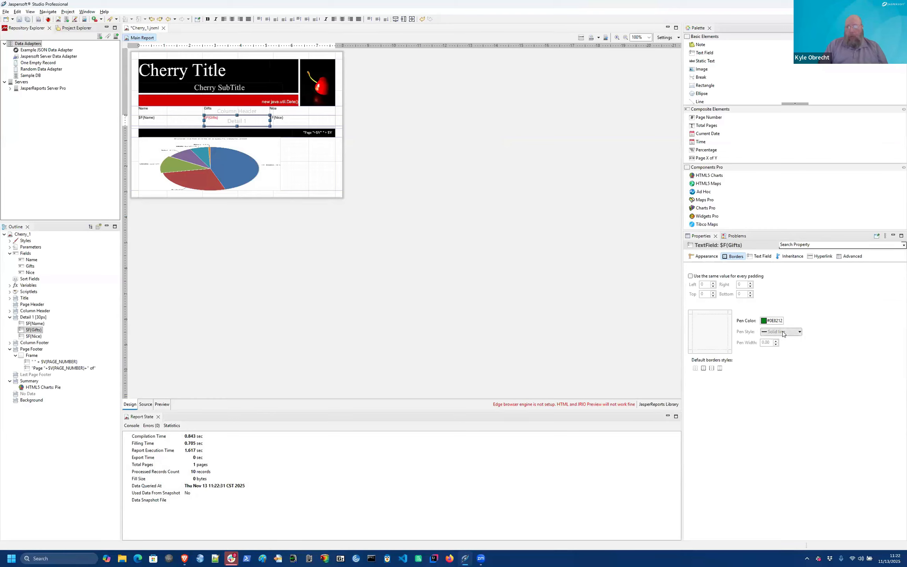
click(783, 334)
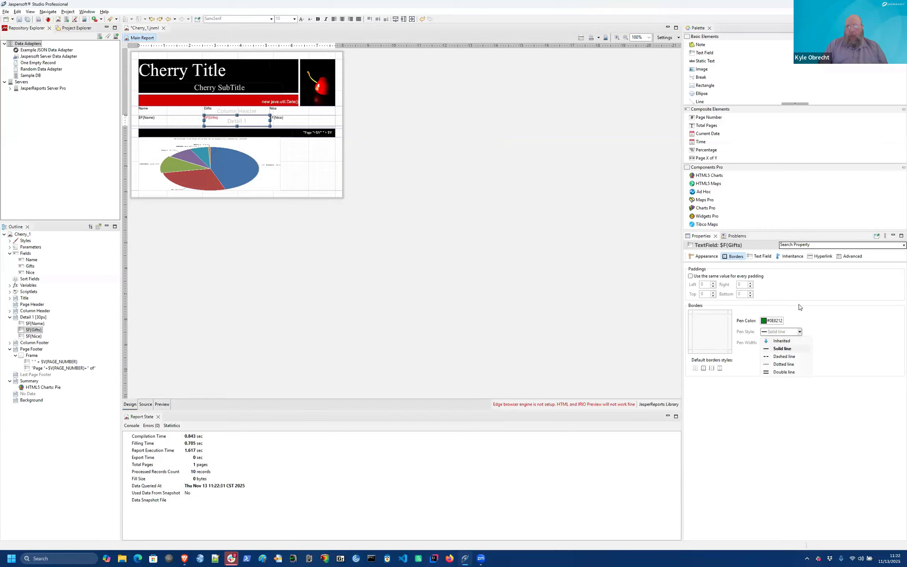
click(784, 349)
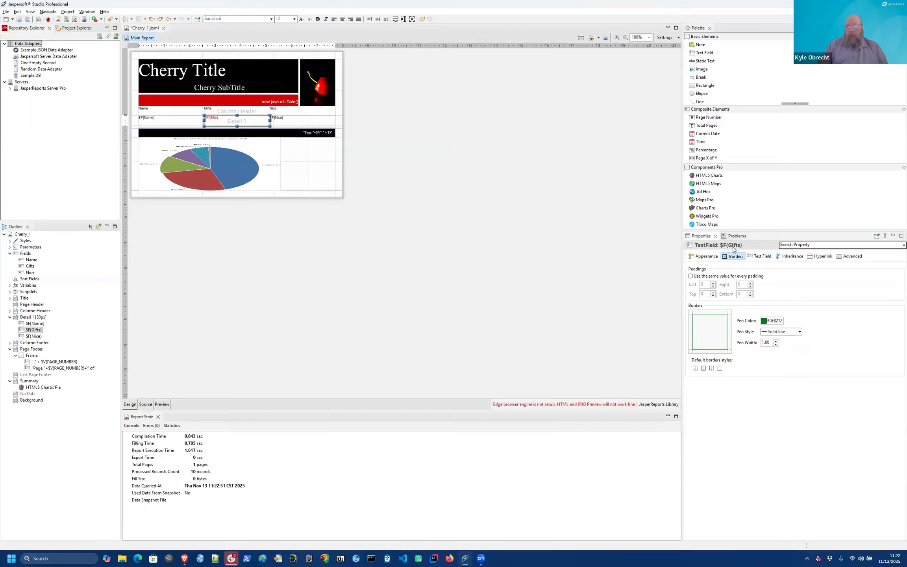
click(157, 404)
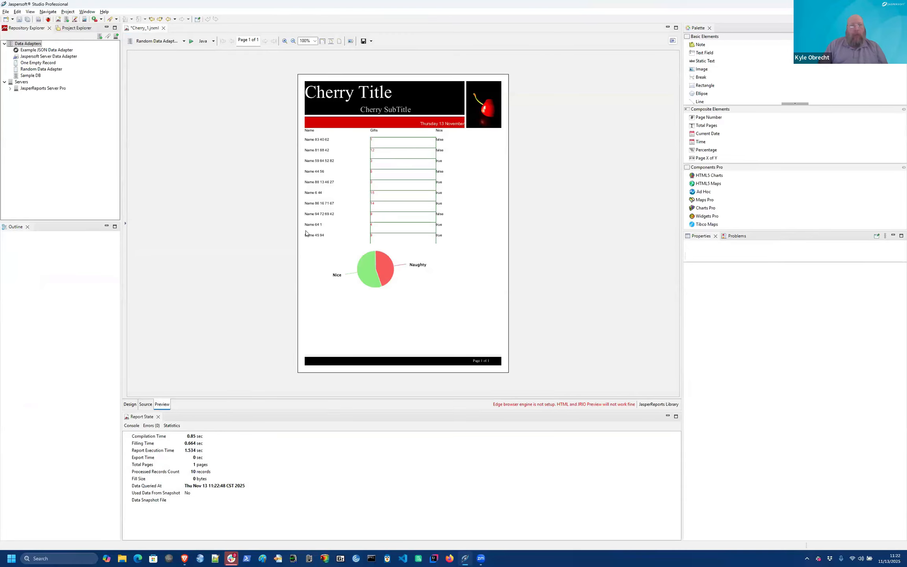
click(130, 404)
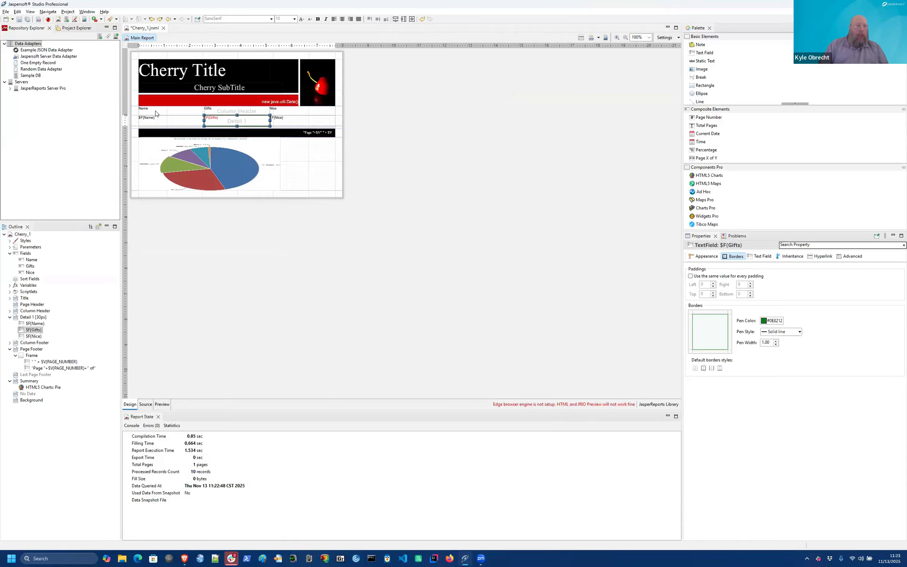
Step: Arrange the Name, Gifts and Nice header and detail fields in a Spreadsheet Layout
drag(135, 104, 338, 130)
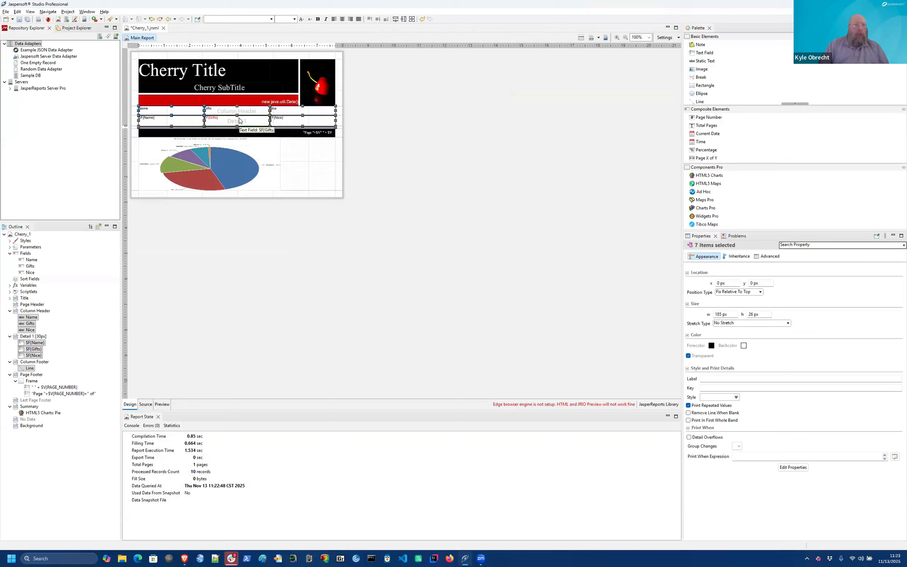
right_click(214, 122)
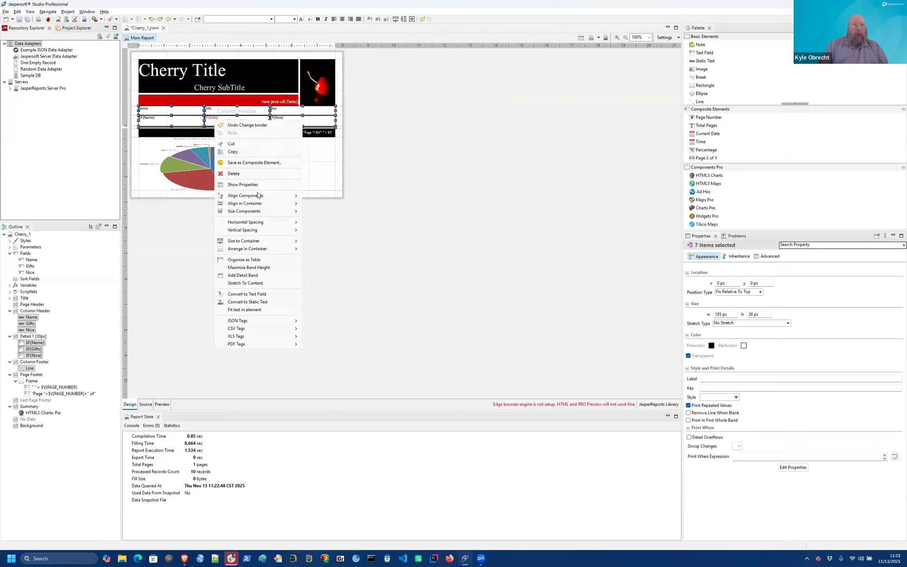
mouse_move(251, 249)
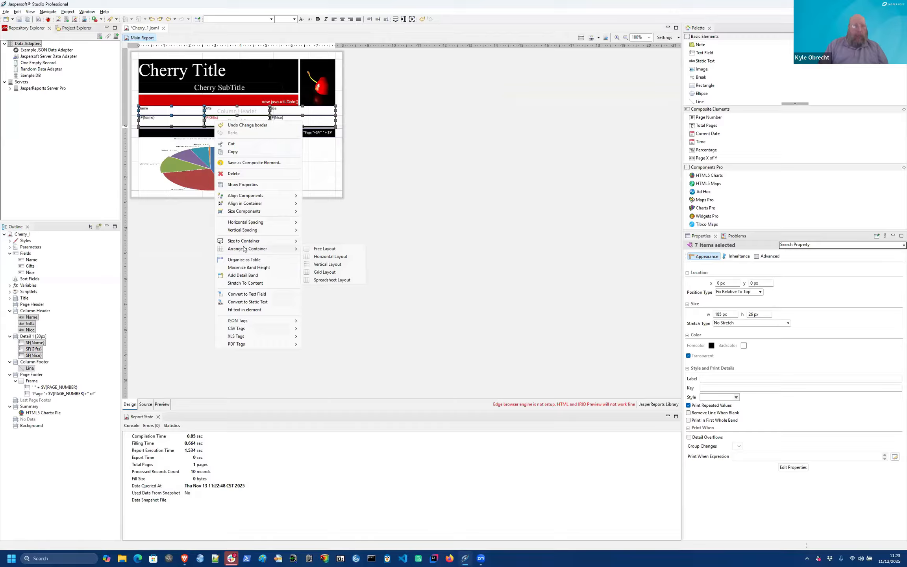
click(325, 281)
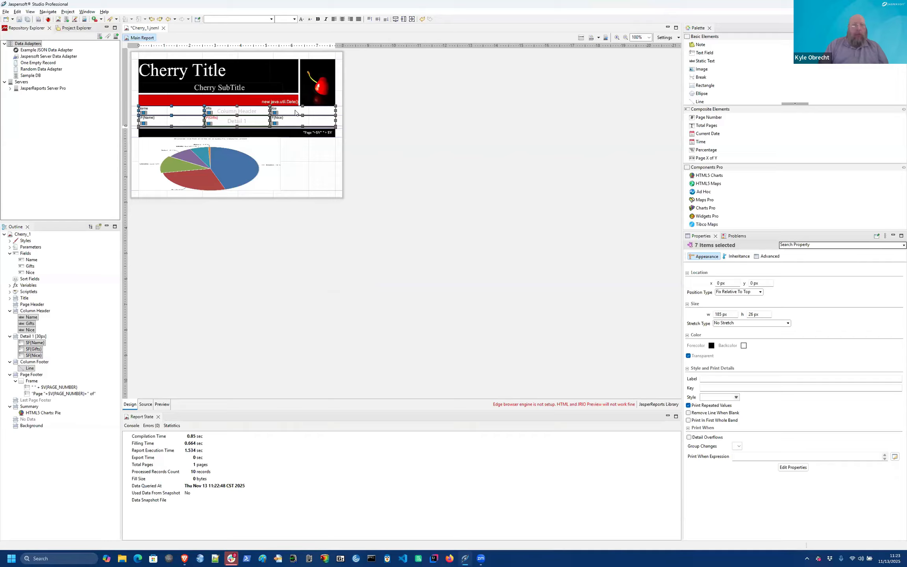
Step: Narrow the Gifts column to 75 px and Nice to 70 px, then preview the report
click(299, 155)
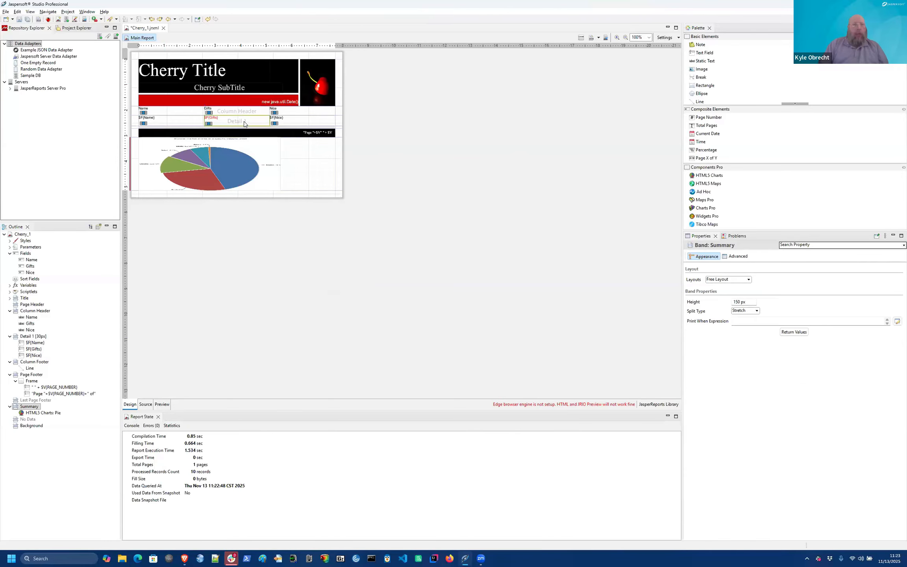
click(263, 123)
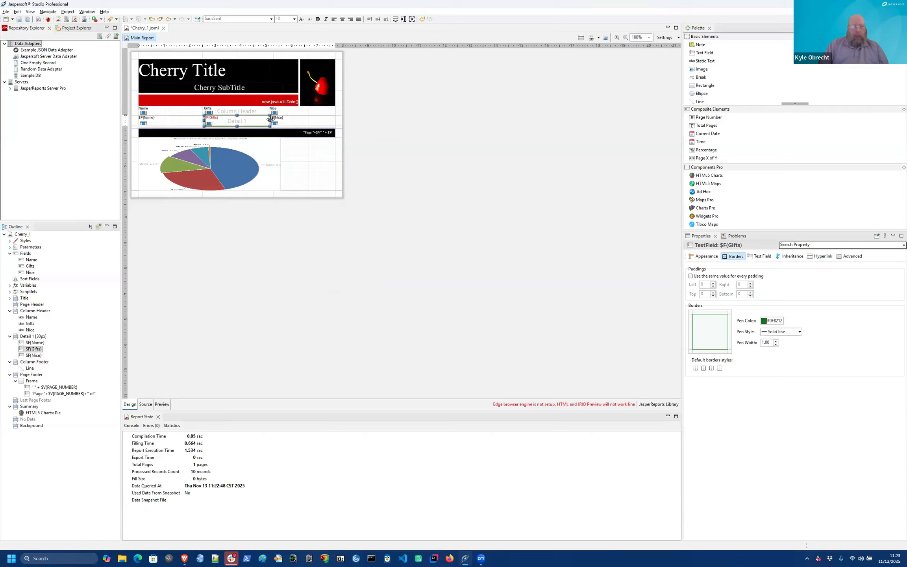
drag(270, 119, 223, 123)
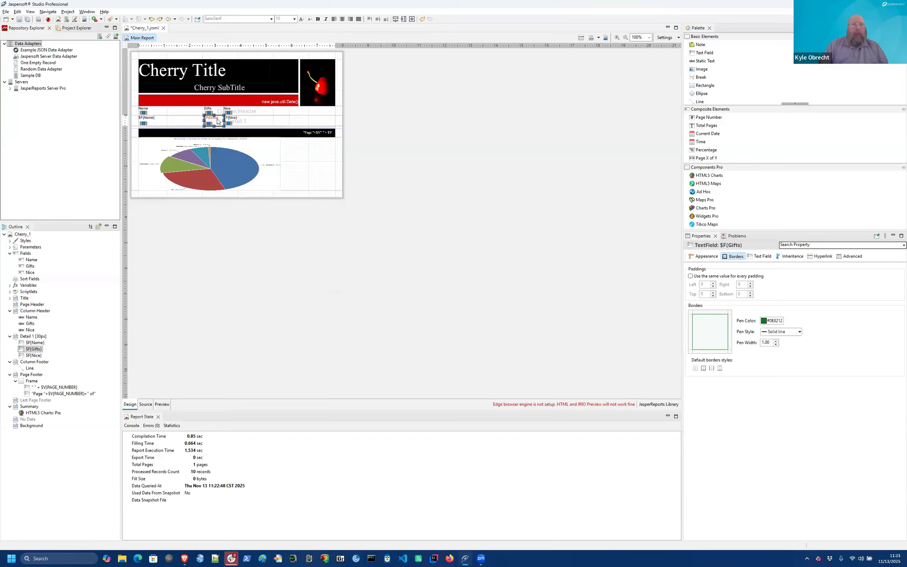
click(244, 121)
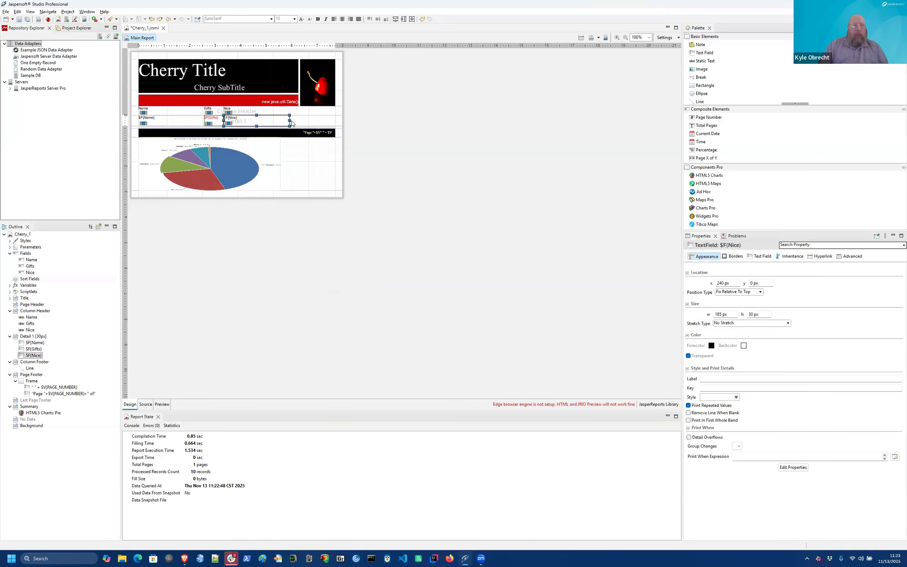
drag(290, 121, 245, 124)
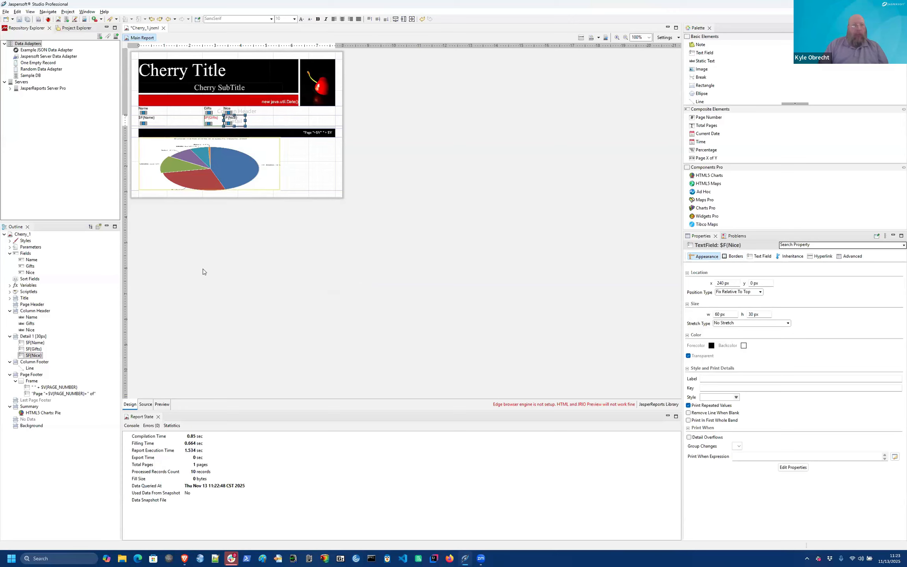
click(161, 404)
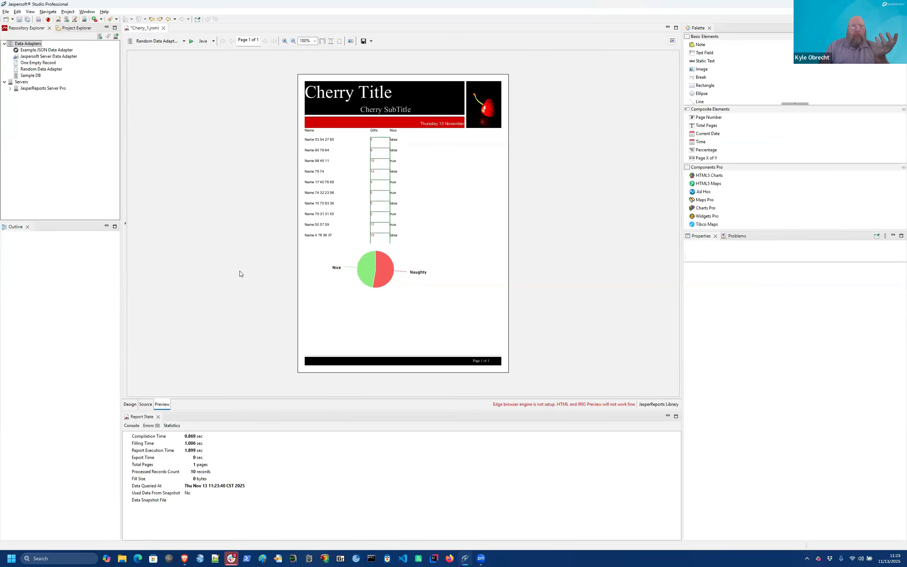
Step: Back in the design, create a new report style and rename Style1 to NNStyle
click(129, 405)
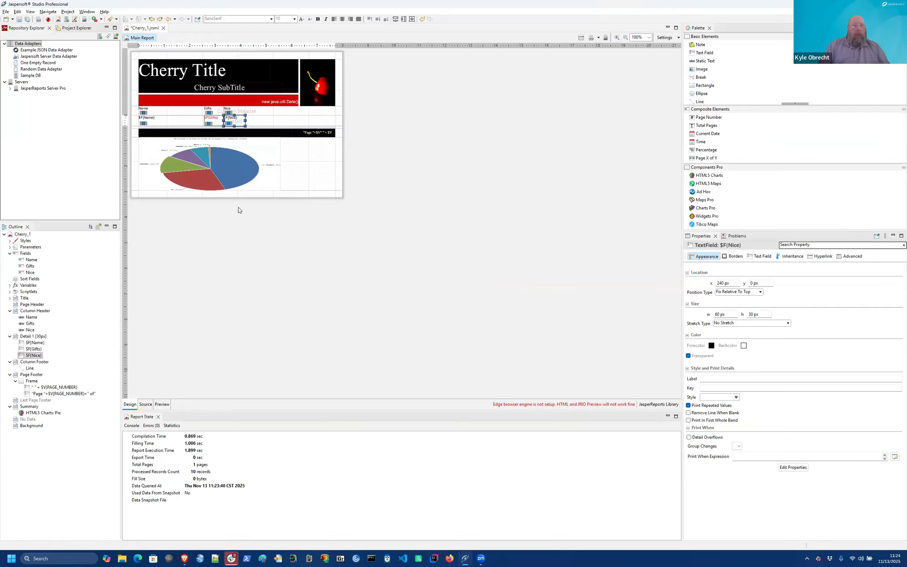
click(173, 124)
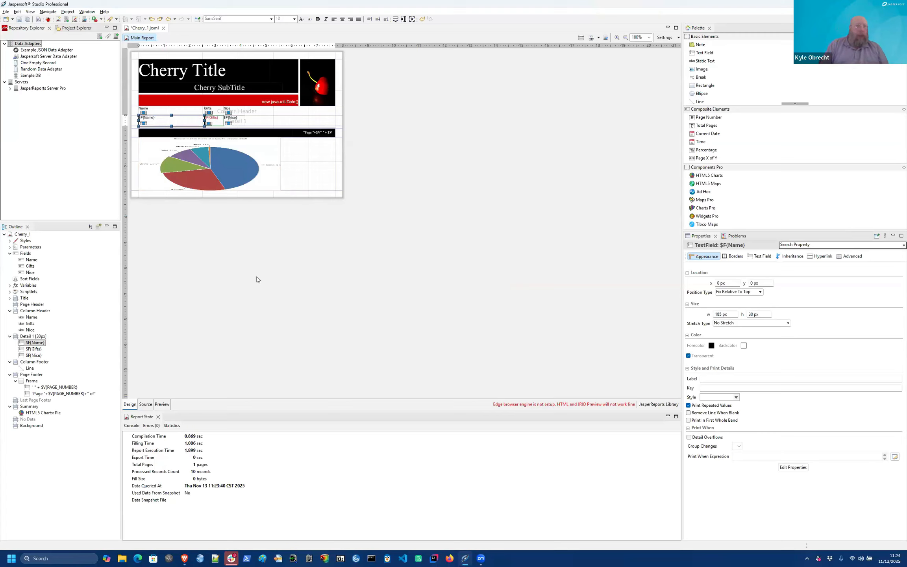
right_click(25, 241)
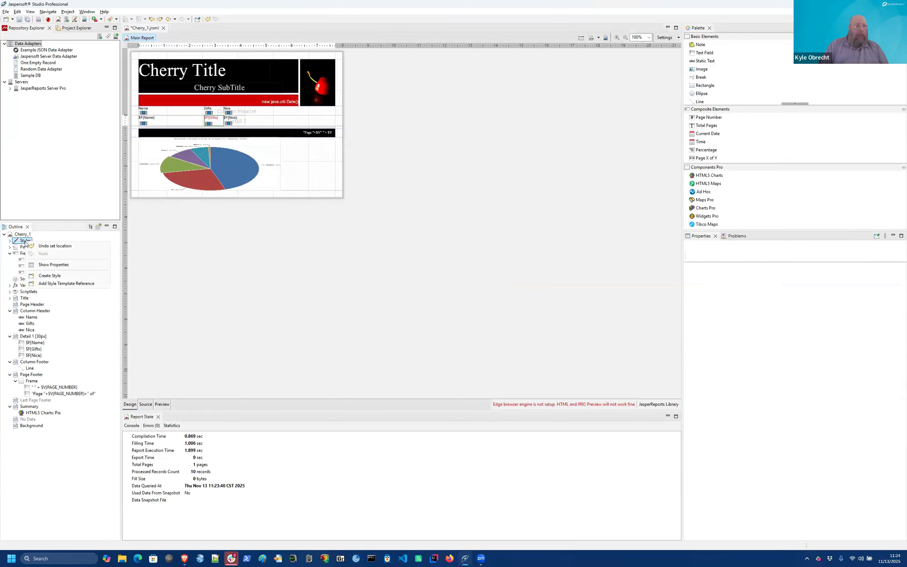
click(50, 275)
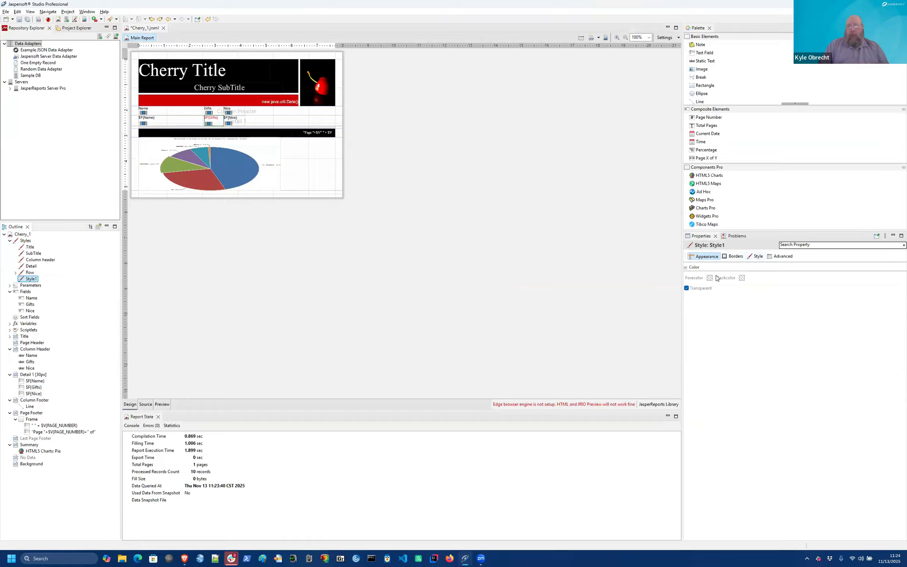
click(706, 258)
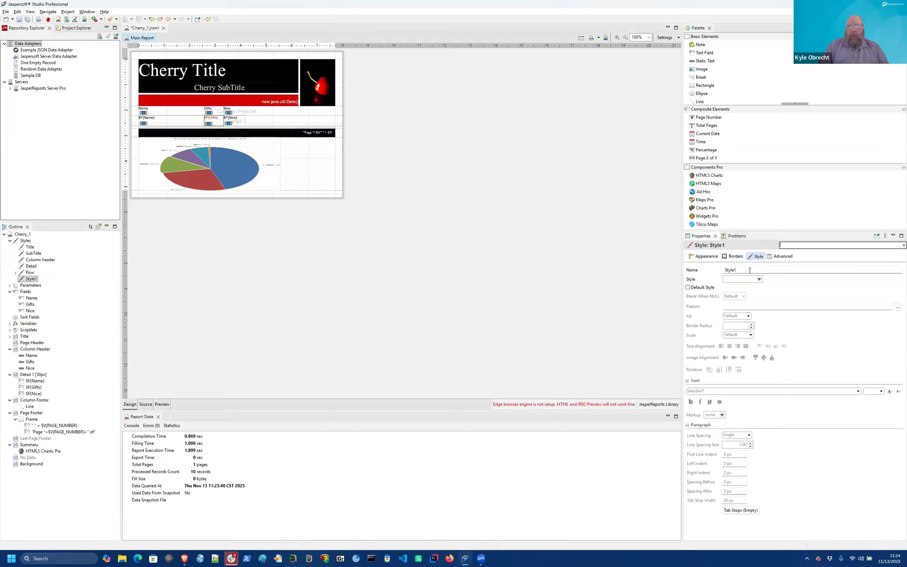
click(749, 270)
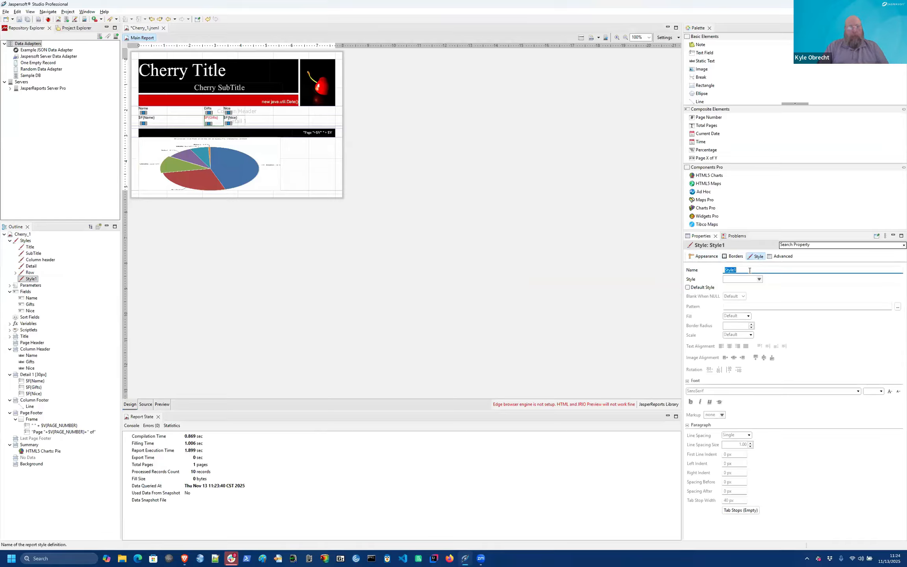
text(NNStyle)
Step: Set NNStyle's forecolor to red from the last used colours
click(705, 256)
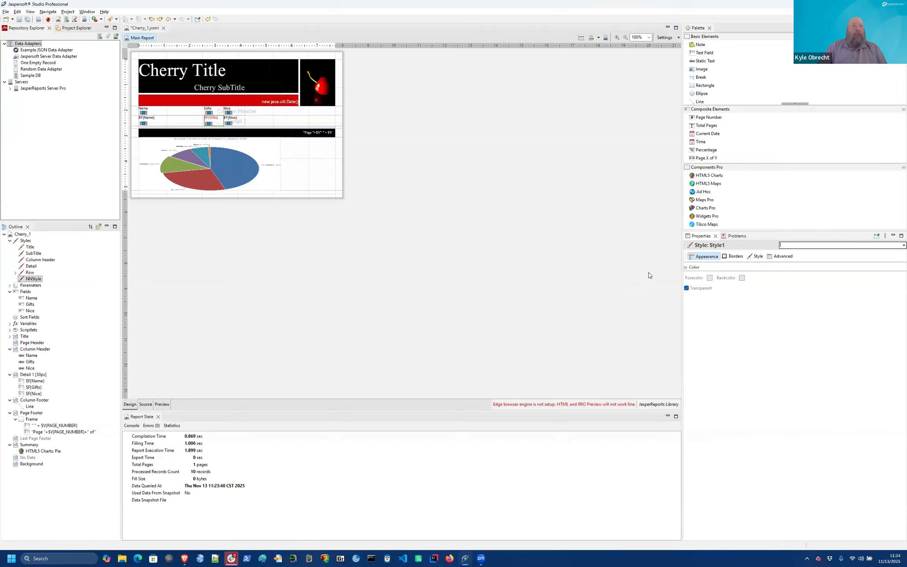
click(710, 278)
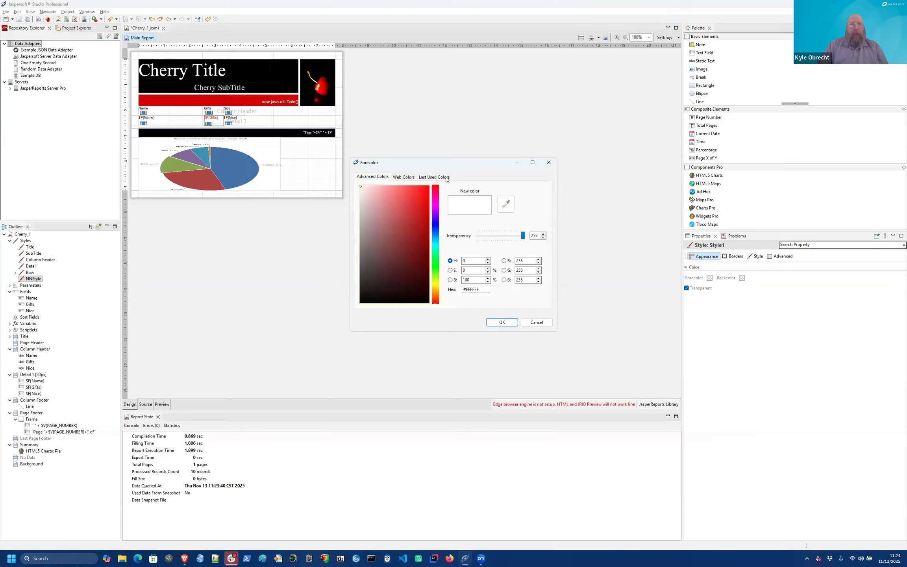
click(439, 178)
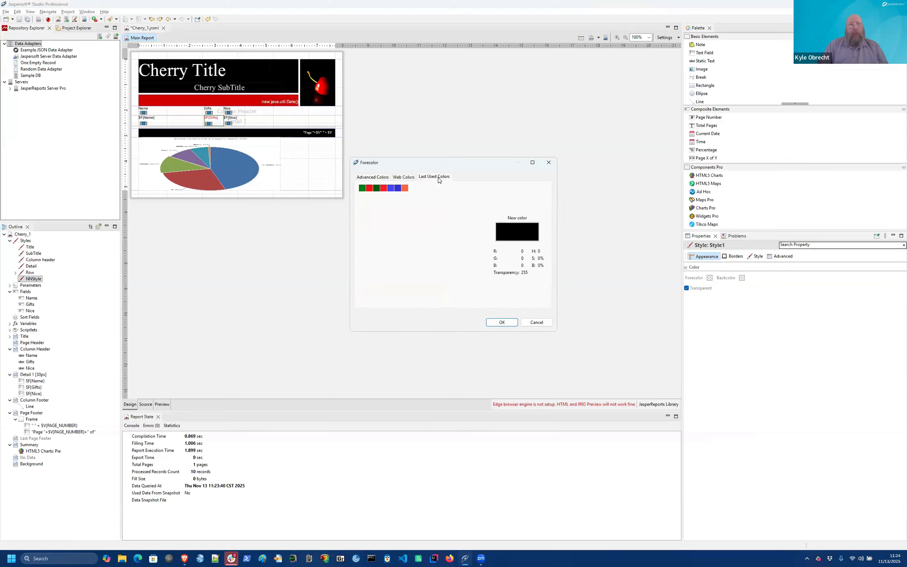
click(370, 188)
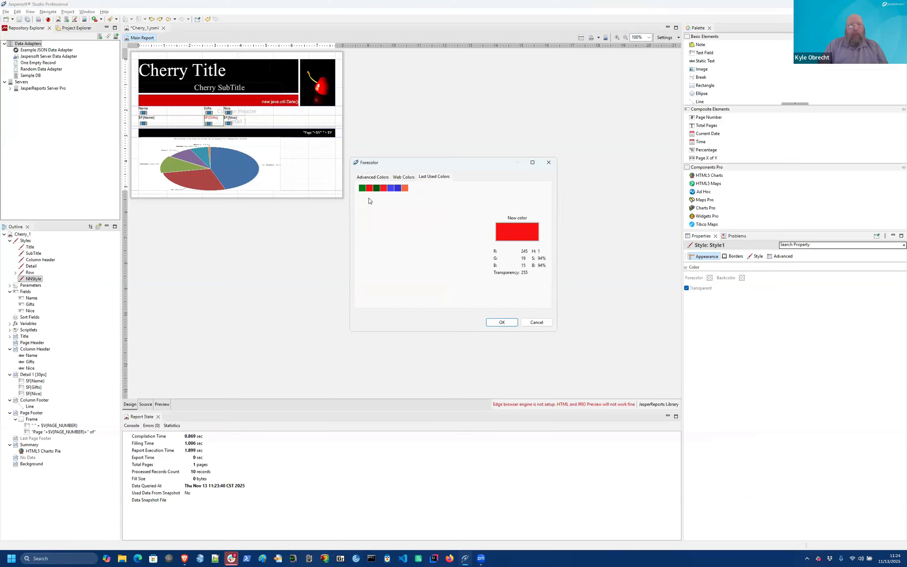
click(502, 322)
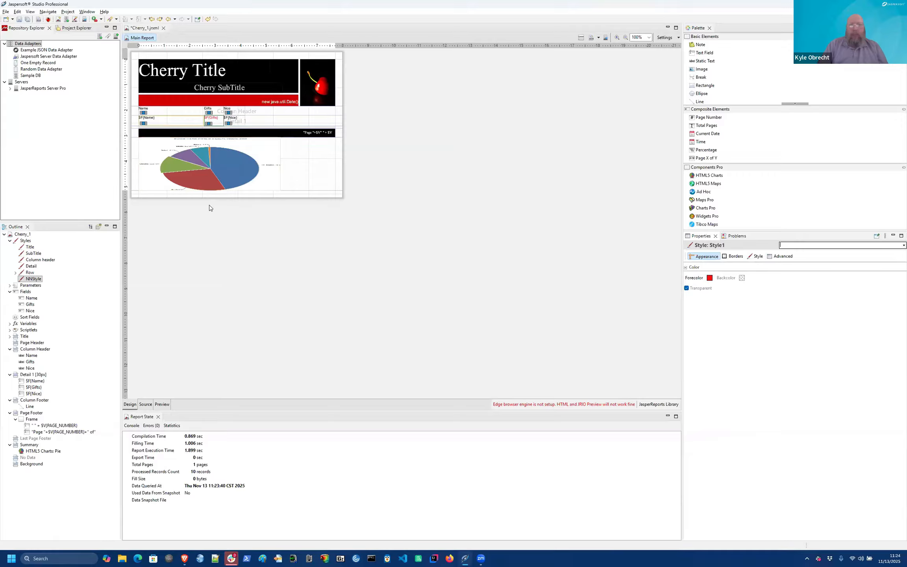
click(171, 120)
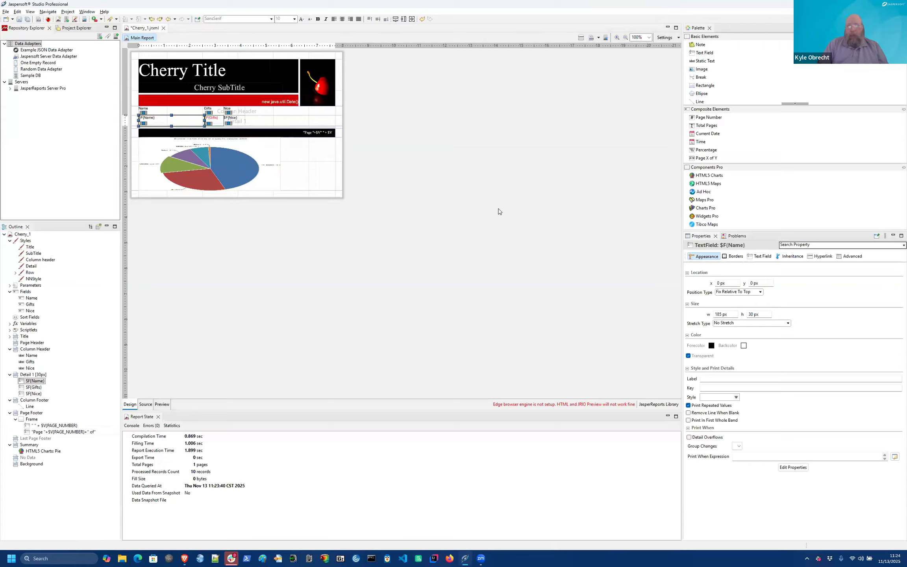
Step: Assign NNStyle to the $F{Name} field, preview the red names, and return to Design
click(736, 397)
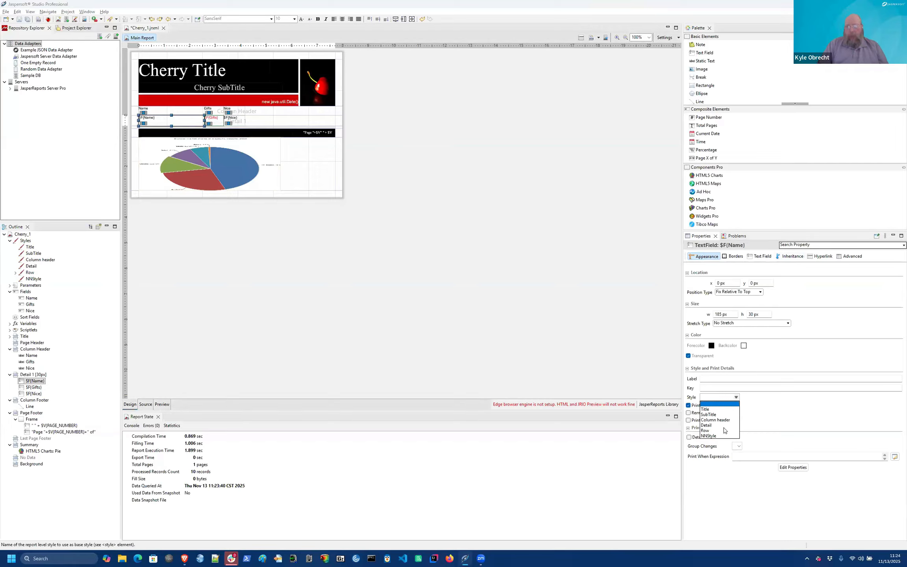
click(718, 436)
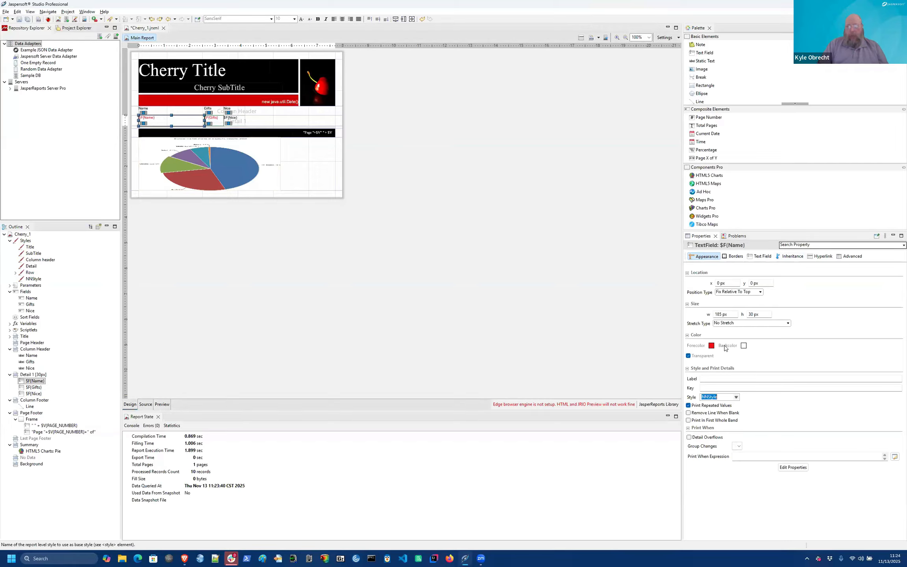
click(161, 406)
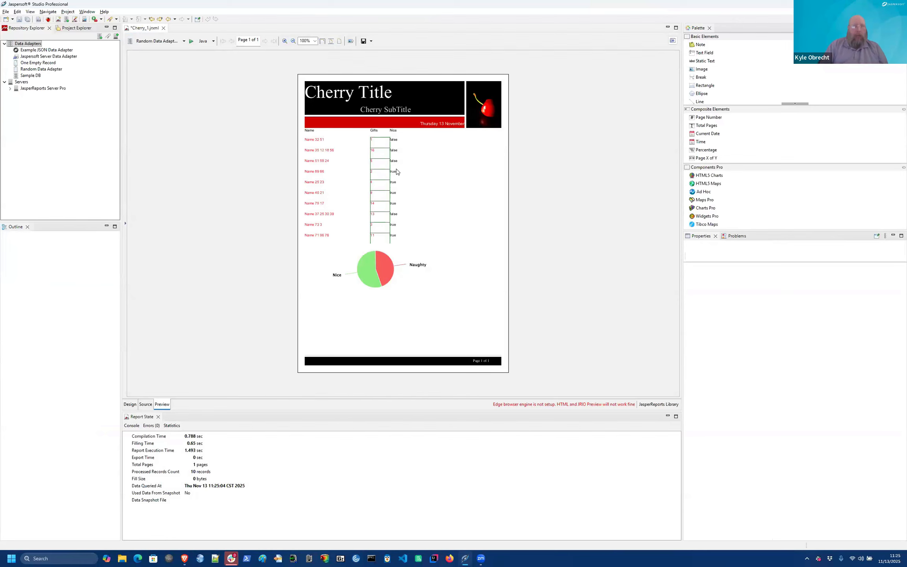
click(130, 404)
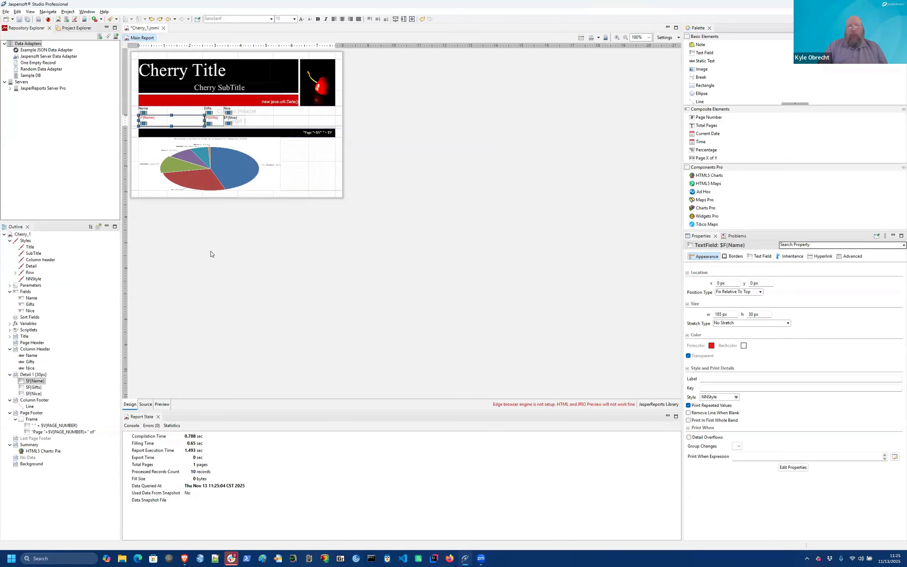
Step: Add a conditional style under NNStyle with a green forecolor
right_click(25, 242)
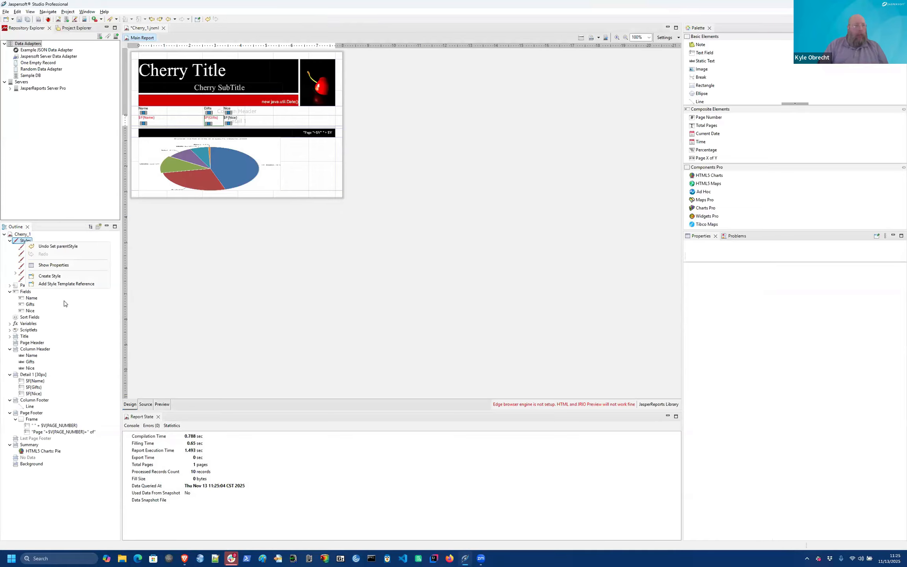
click(44, 286)
right_click(34, 280)
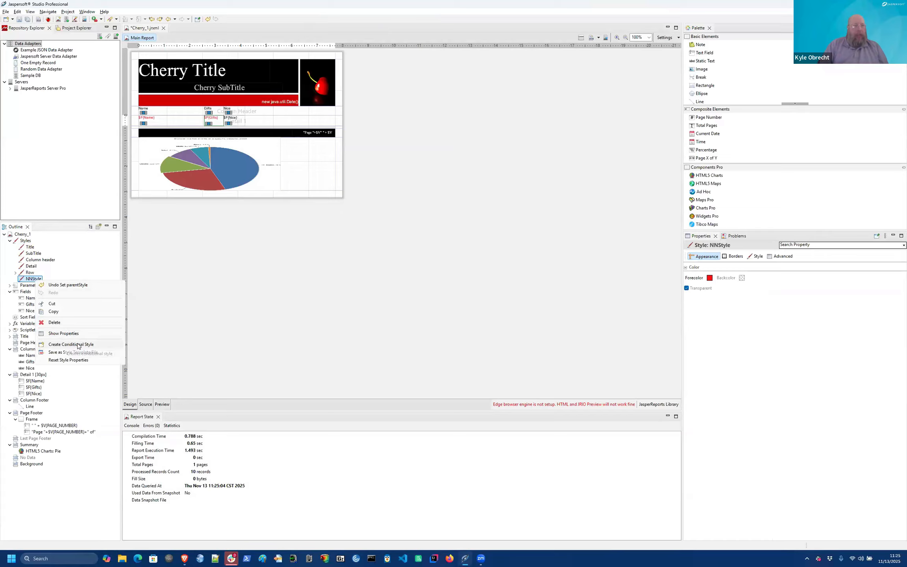
click(65, 345)
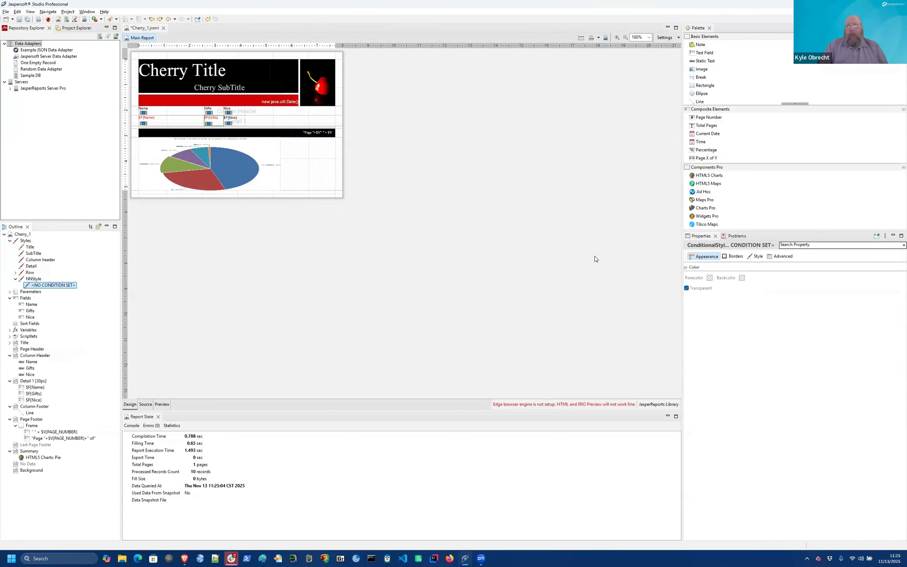
click(709, 278)
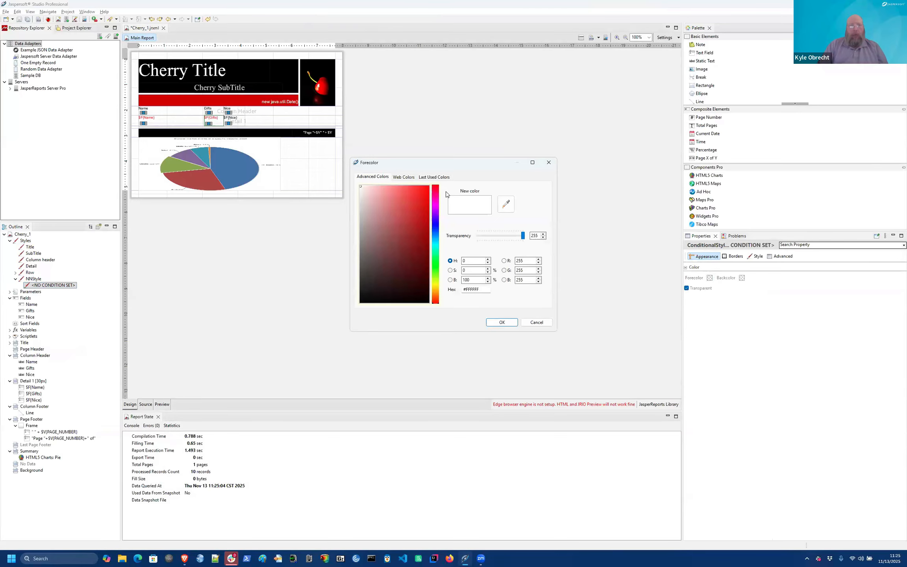
click(441, 178)
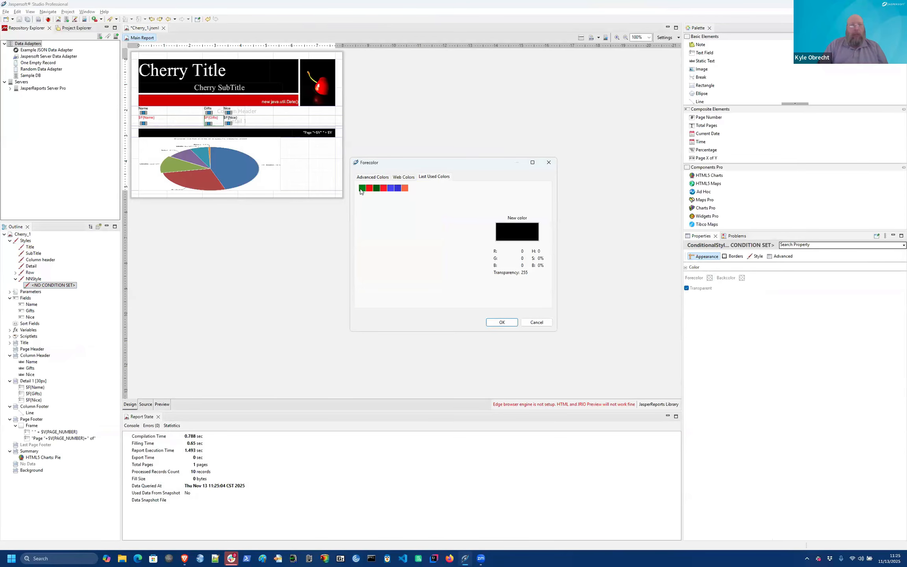
click(362, 189)
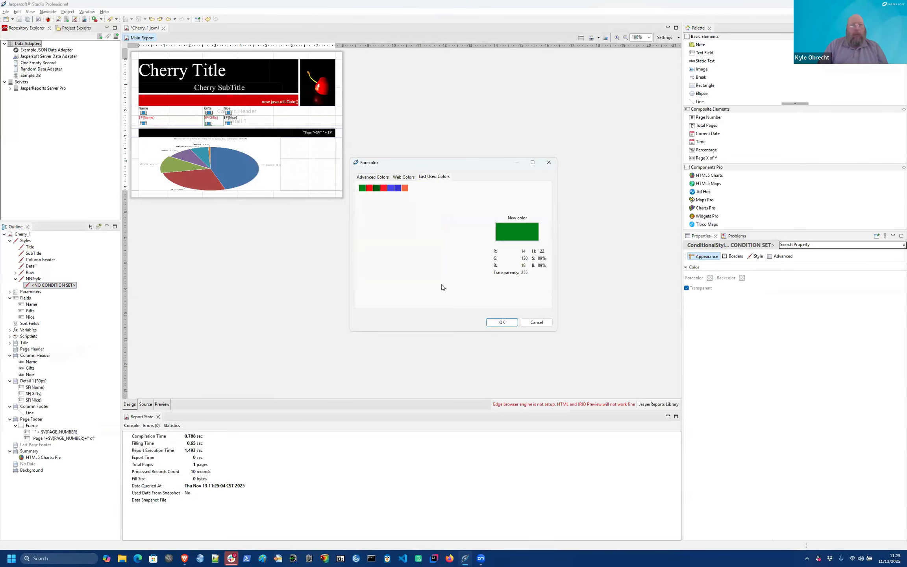
click(501, 323)
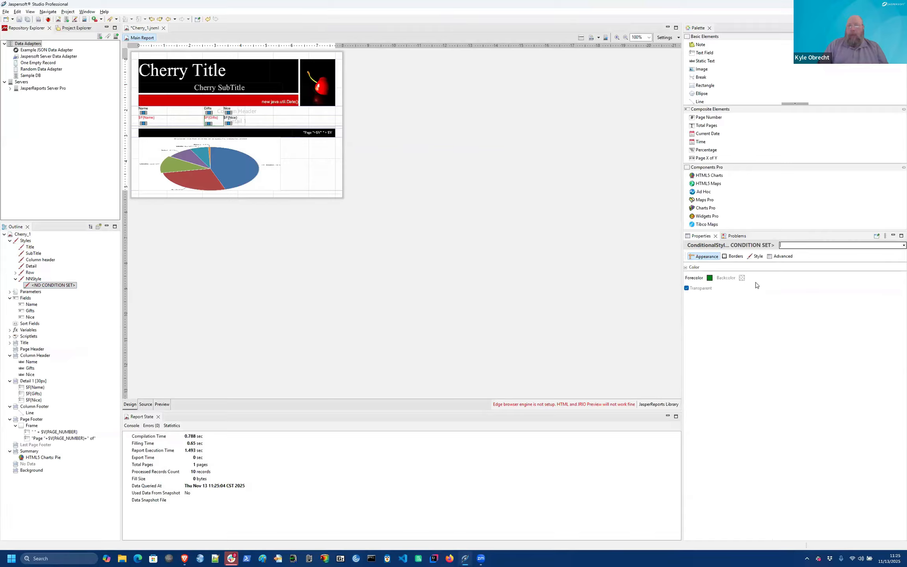
Step: Set the conditional style's condition expression to $F{Nice}
click(756, 257)
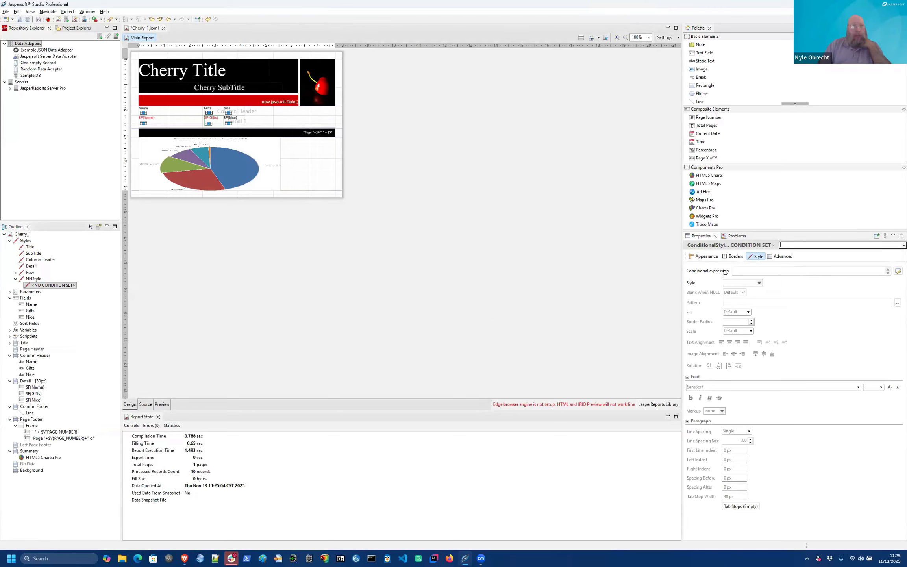
click(897, 271)
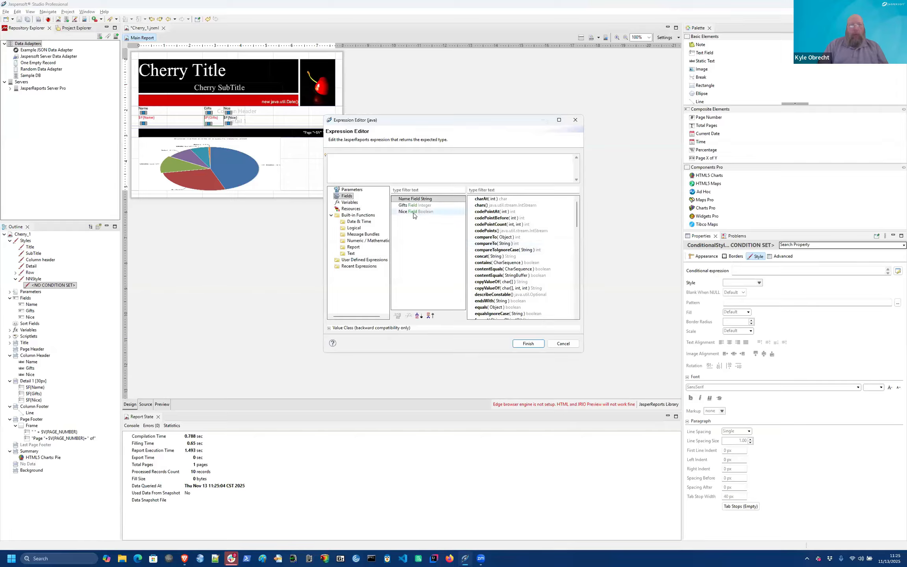
drag(413, 215, 416, 162)
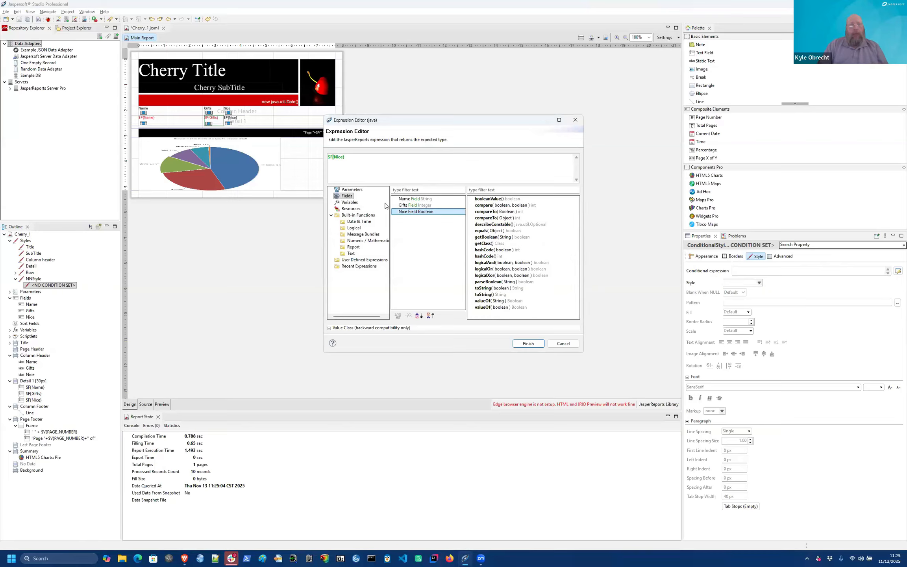
click(521, 345)
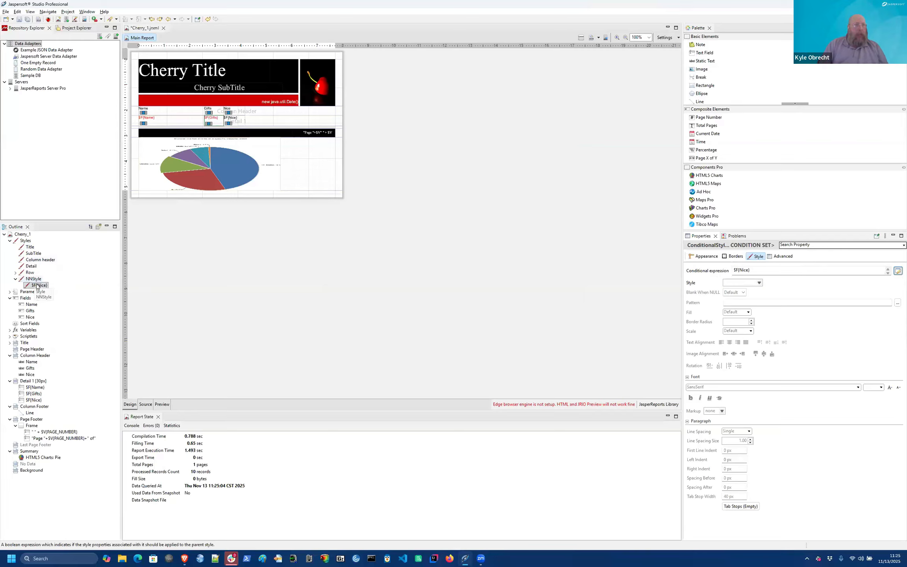
click(162, 404)
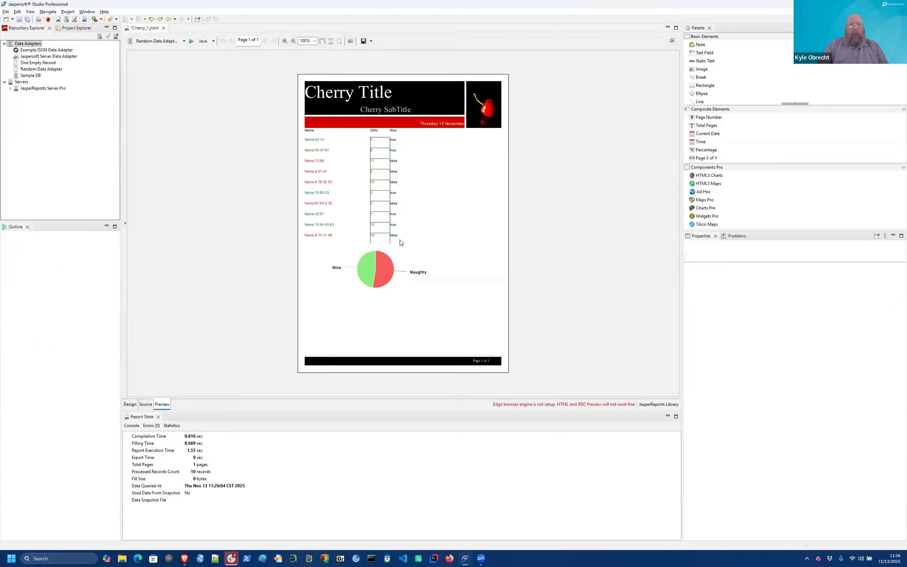
click(130, 404)
click(236, 122)
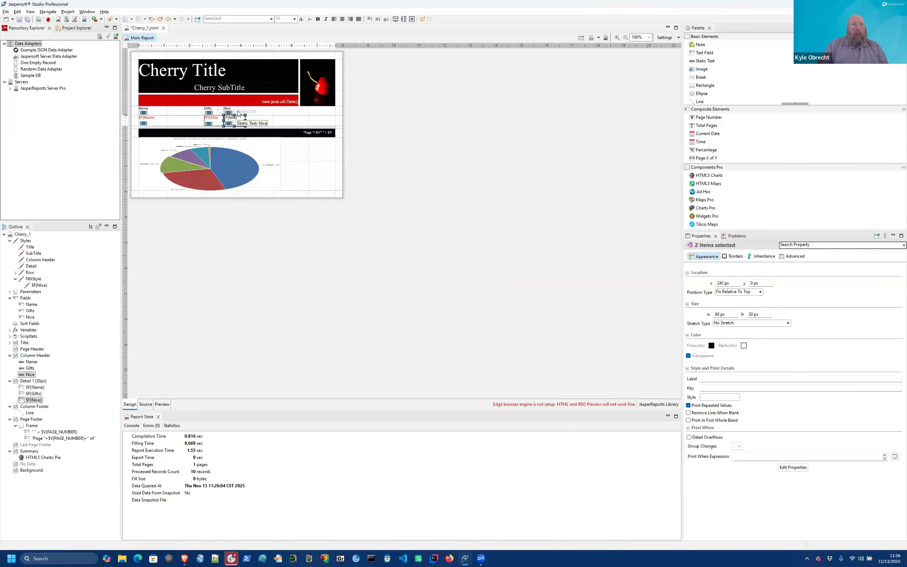
shift+click(238, 114)
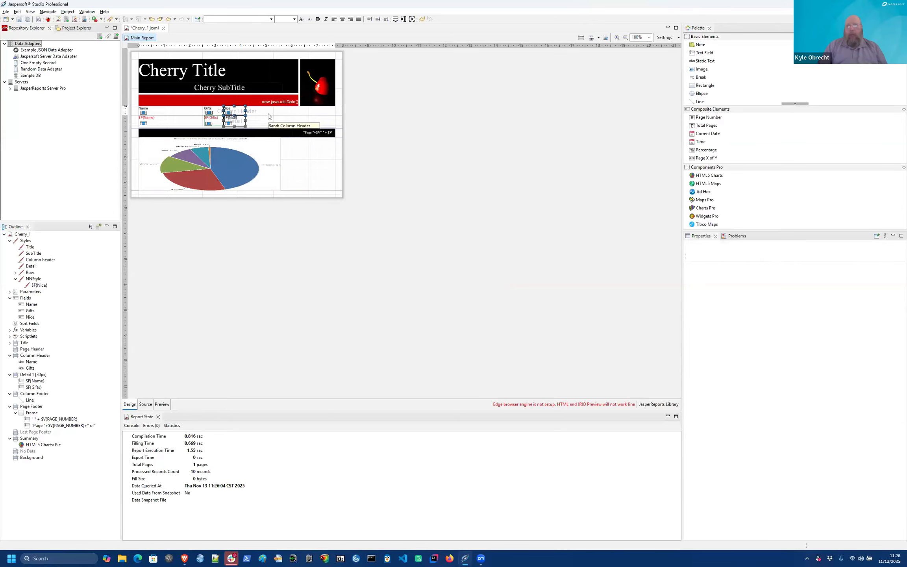
key(Delete)
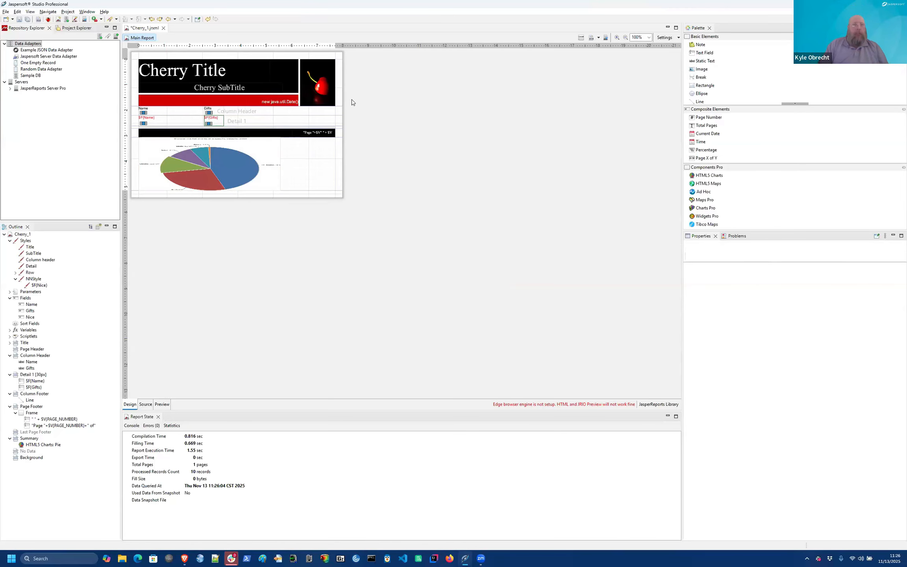
click(214, 73)
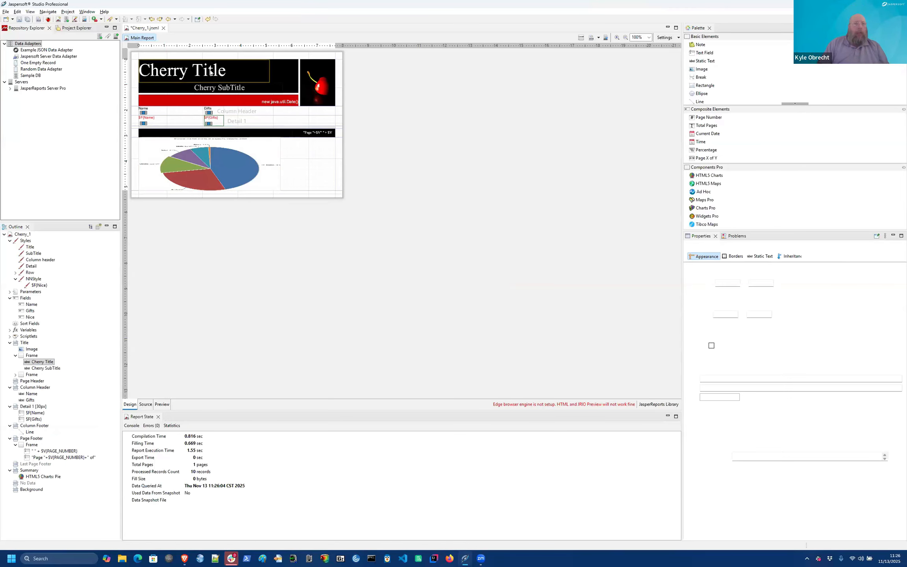
double_click(216, 72)
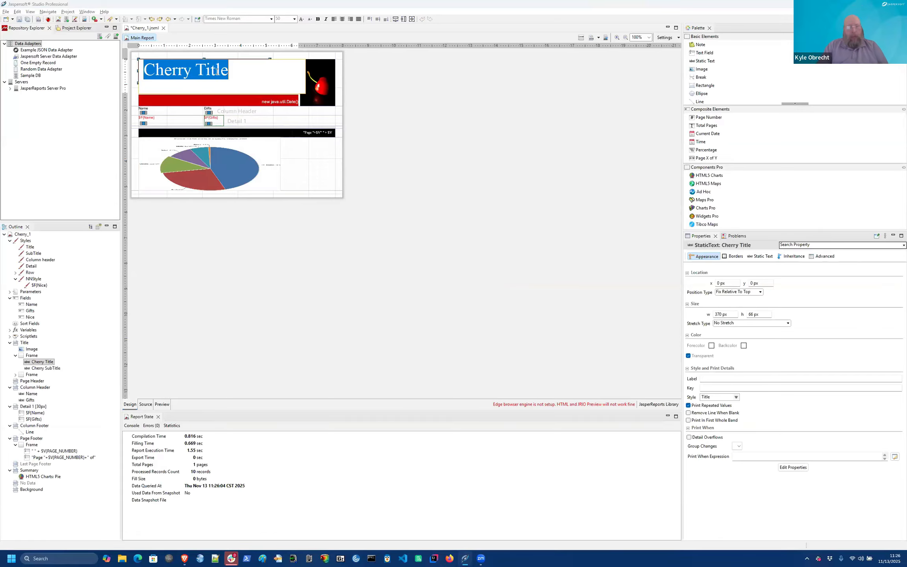
text(Naughty N)
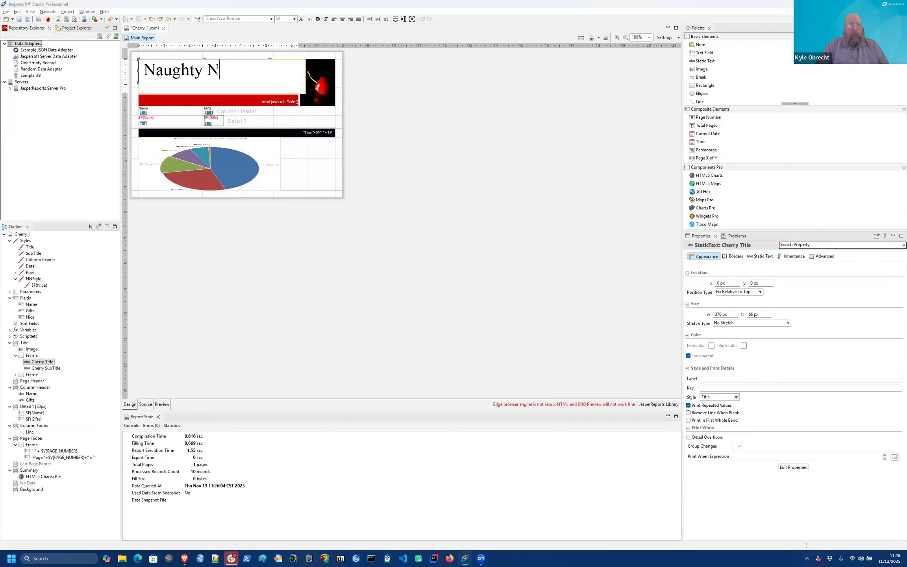
text(ice List)
key(Return)
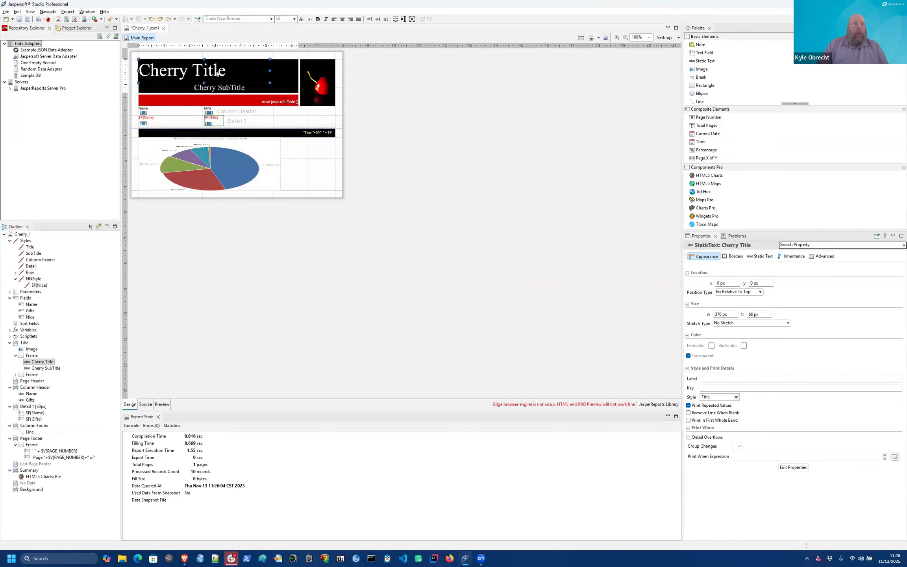
click(221, 88)
key(Delete)
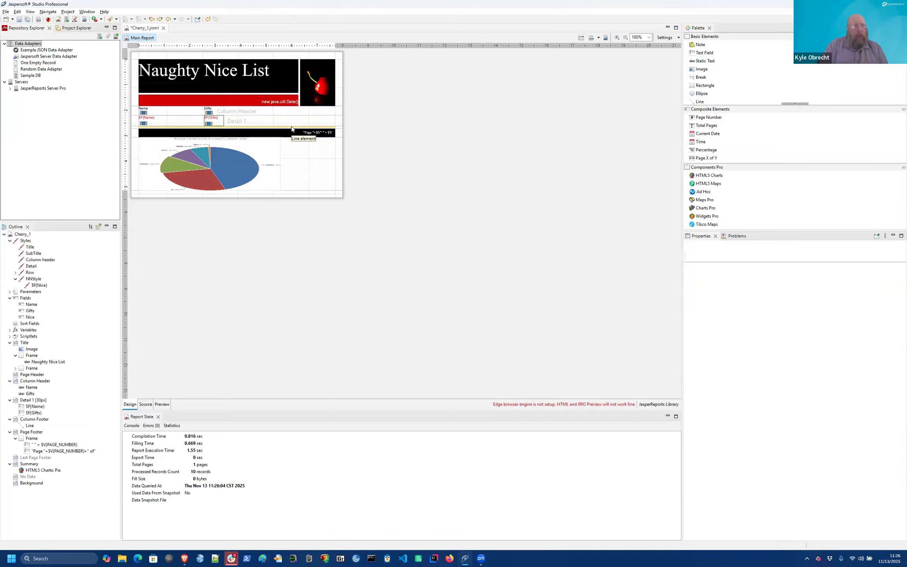
Step: Browse the server repository through abc to the def organisation's Ad Hoc Components logo.png
click(323, 91)
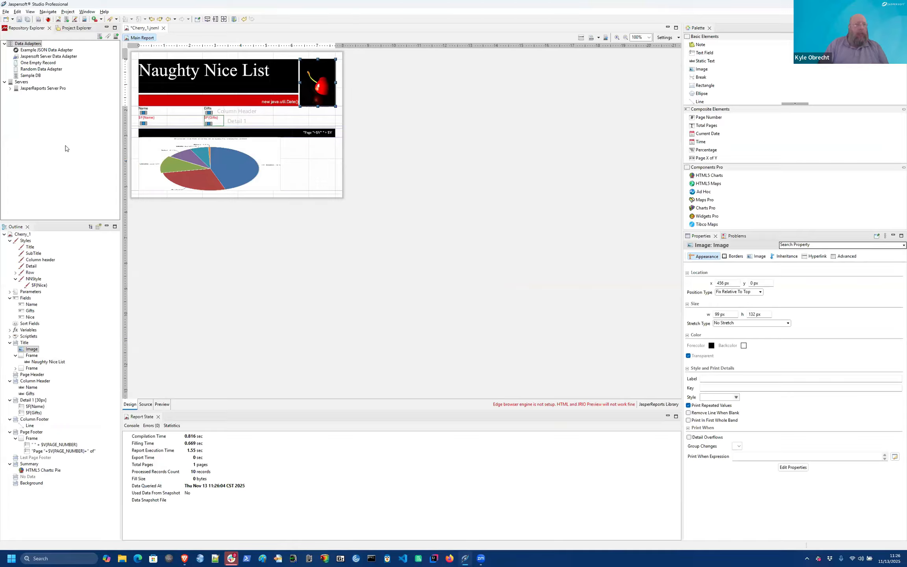
click(10, 89)
click(16, 101)
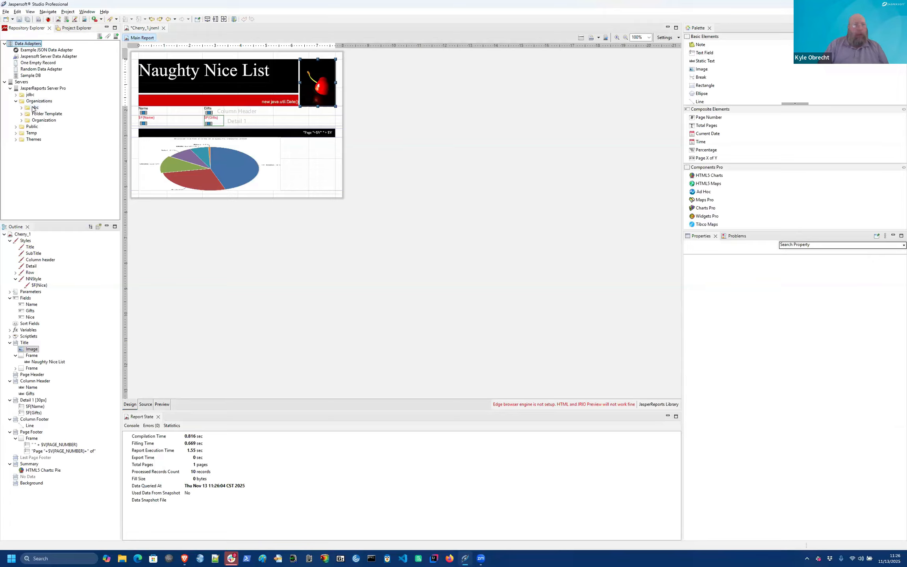
click(22, 107)
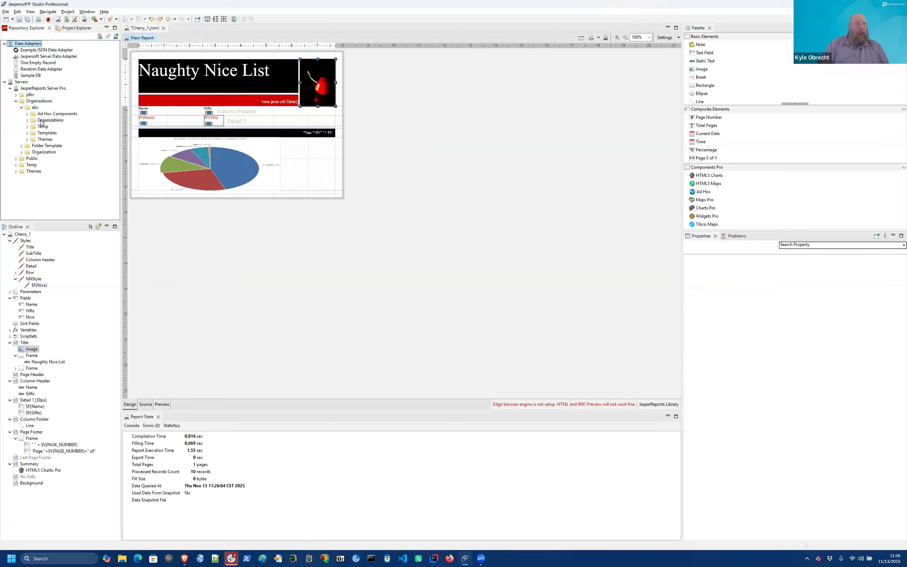
click(27, 121)
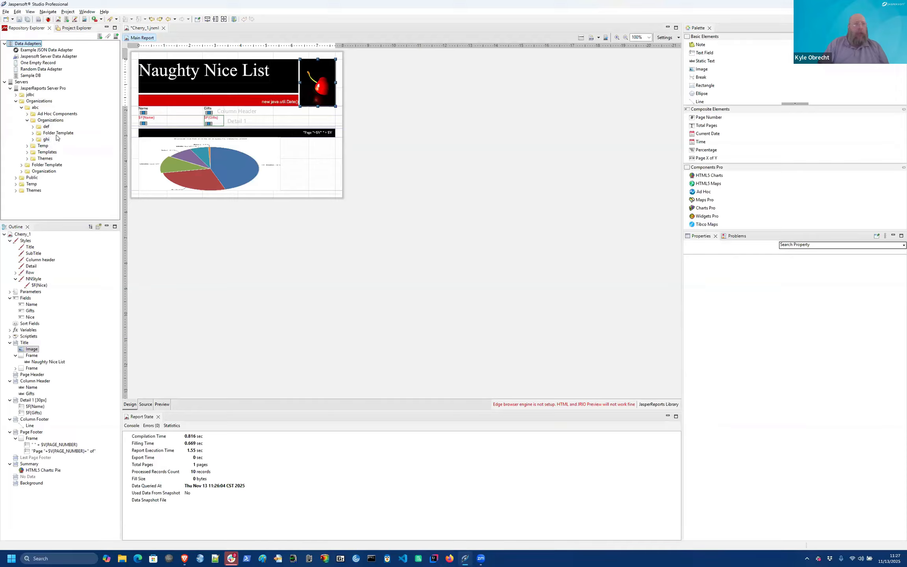
click(33, 127)
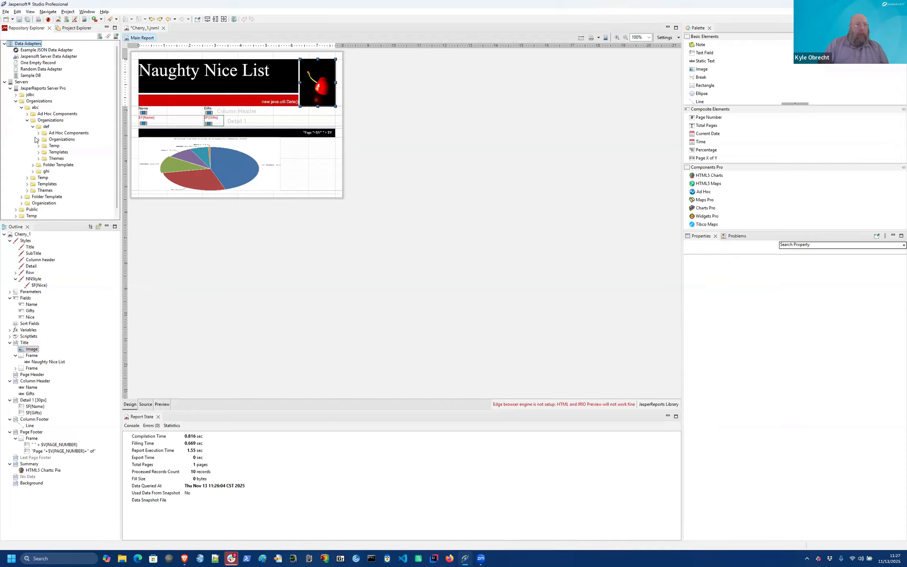
click(39, 133)
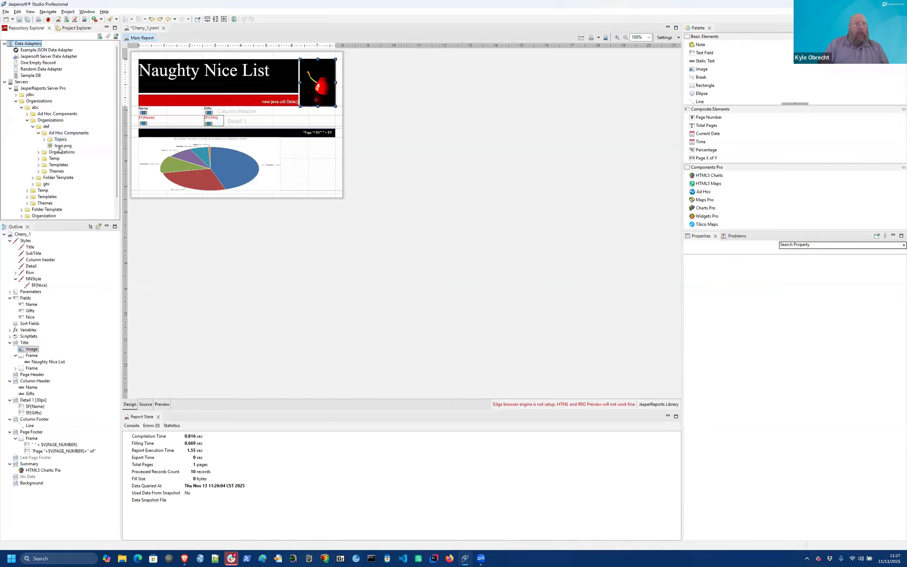
click(59, 146)
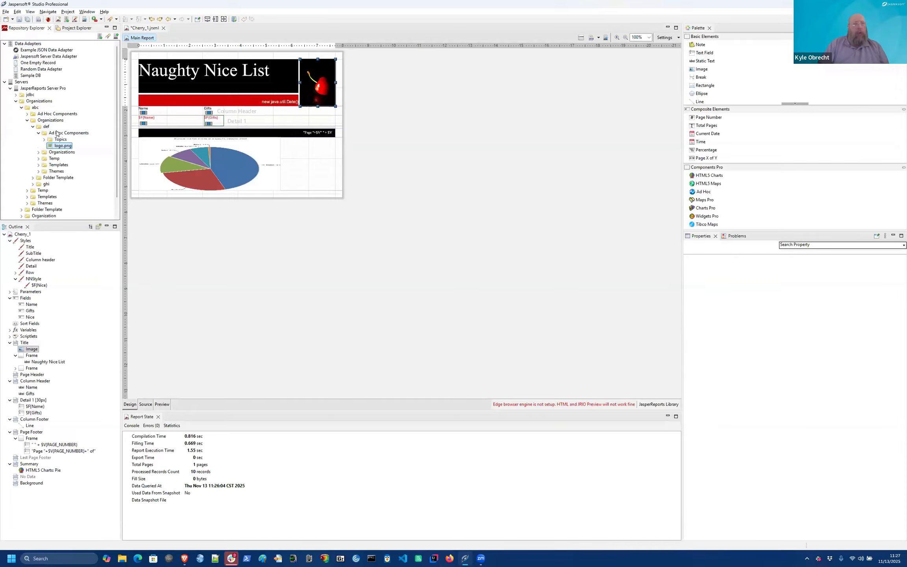
Step: Locate the ghi organisation's Ad Hoc Components logo.png and reselect the title picture
click(33, 185)
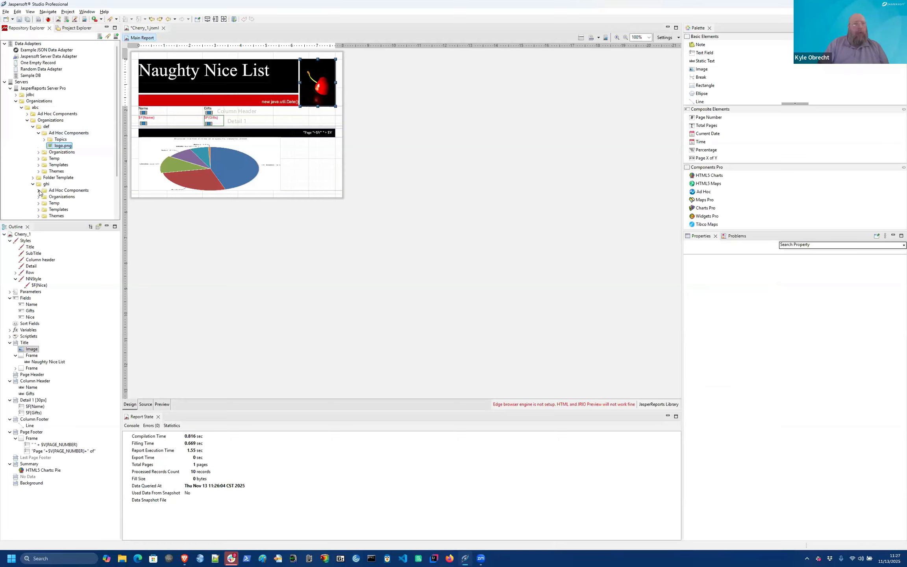
click(38, 191)
click(61, 209)
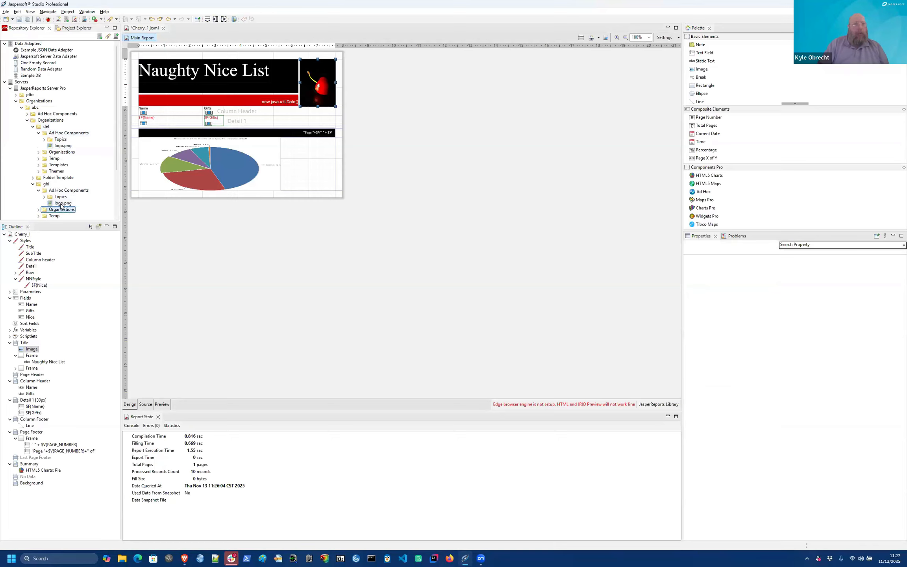
click(62, 203)
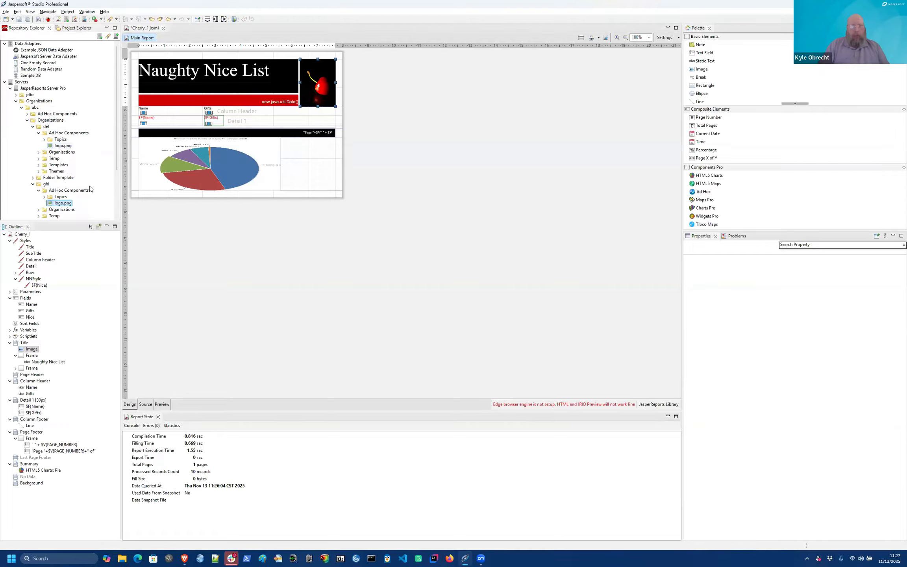
click(321, 88)
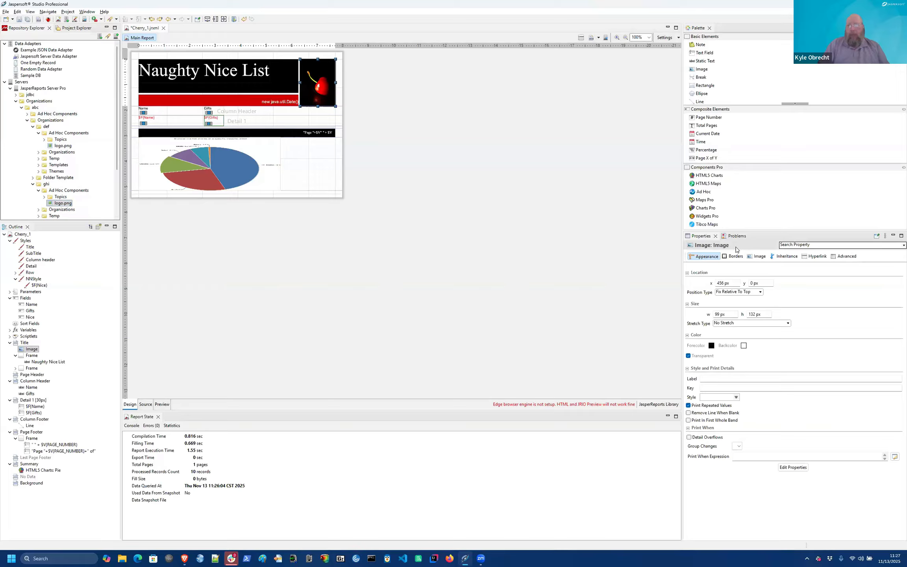
Step: Set the title image's source to a resource from the JasperReports Server
click(756, 256)
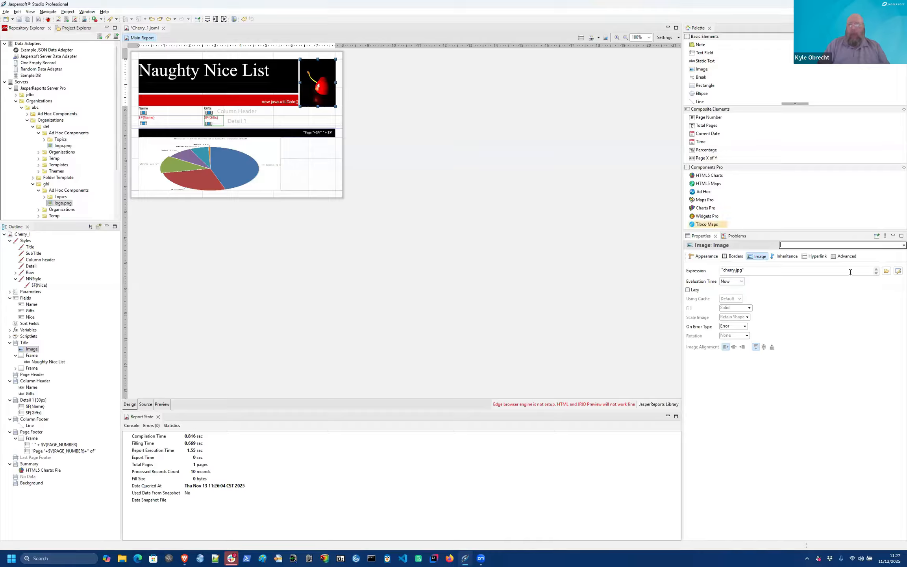
click(897, 270)
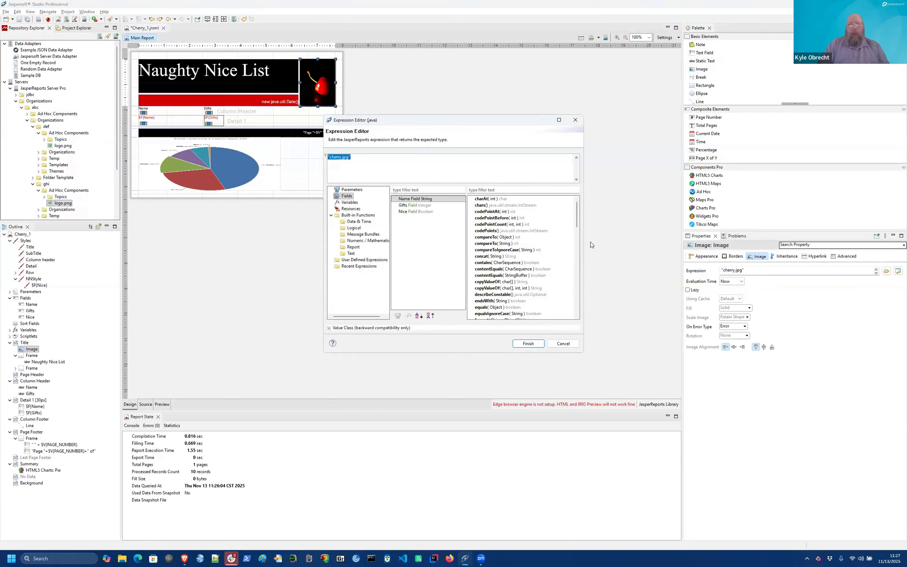
click(555, 346)
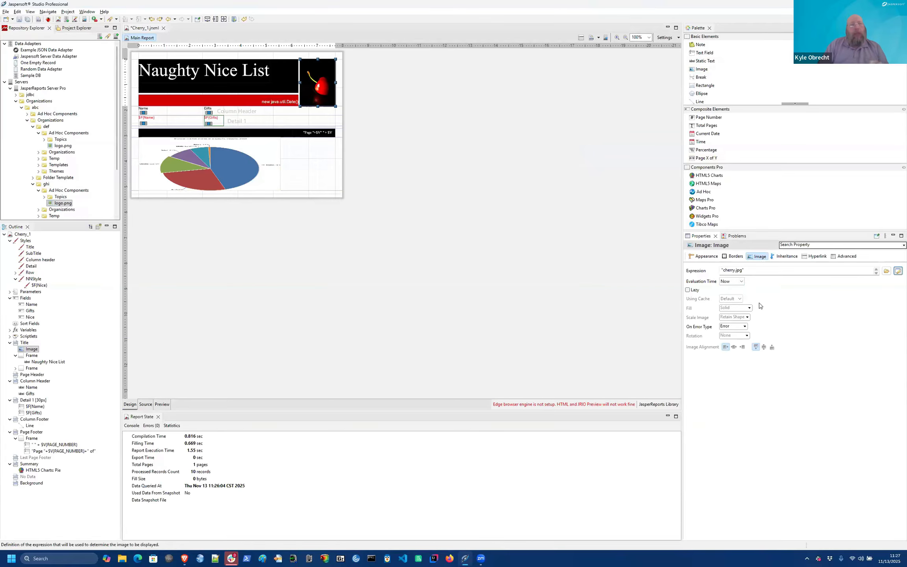
click(886, 271)
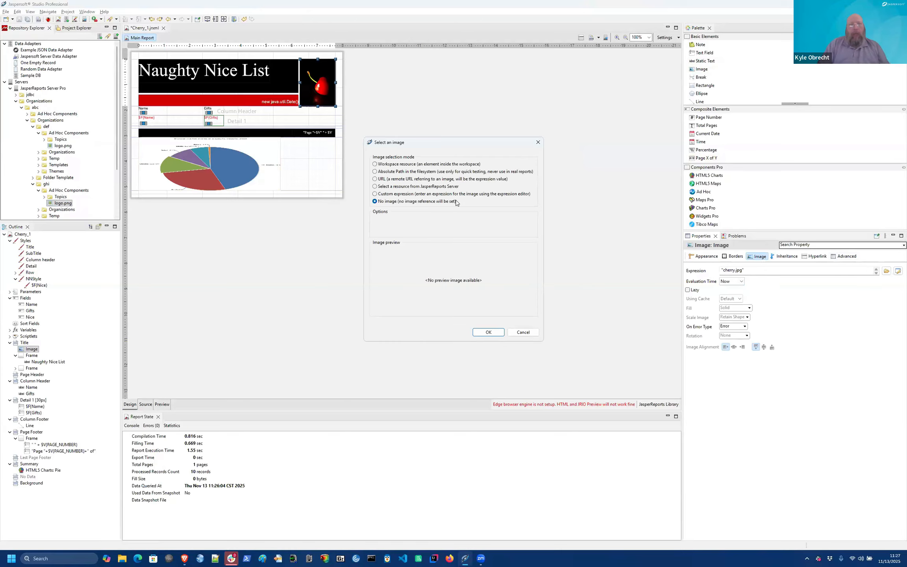
click(431, 187)
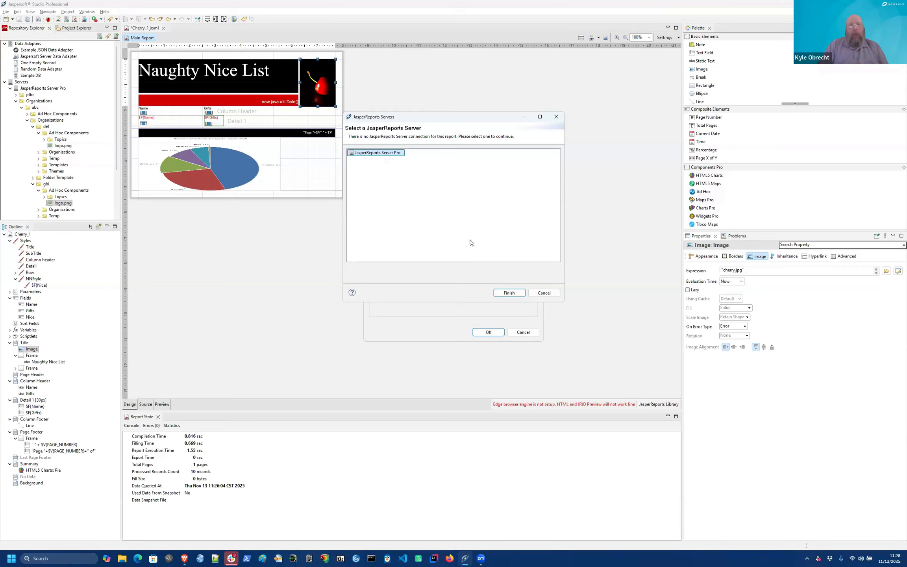
click(512, 294)
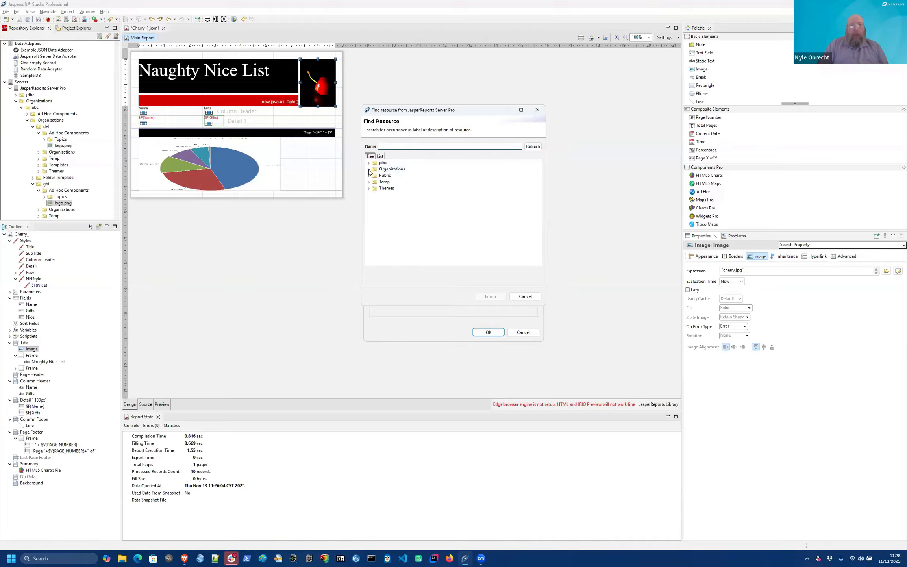
Step: Pick def/Ad Hoc Components/logo.png as the title image and preview the DEF logo
click(369, 170)
click(373, 175)
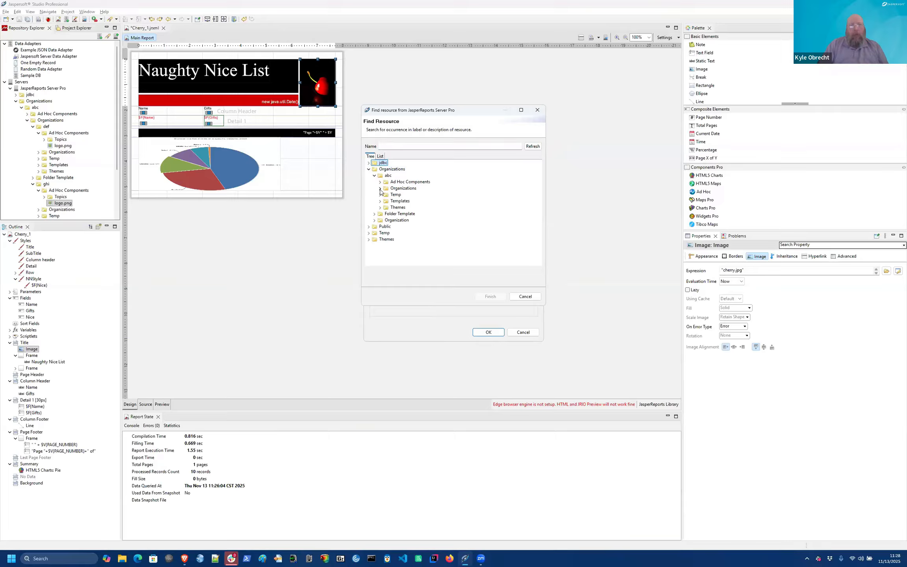
click(380, 188)
click(385, 195)
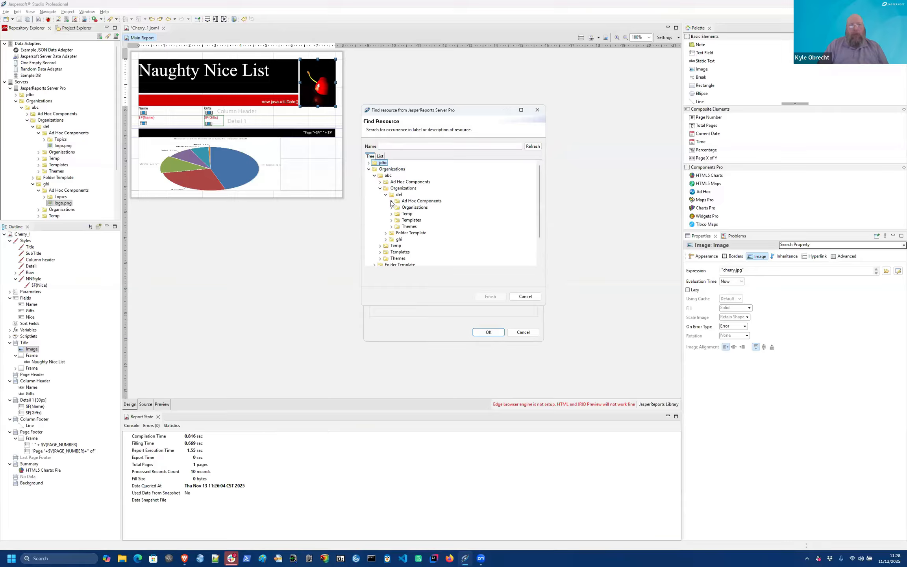
click(391, 201)
click(412, 214)
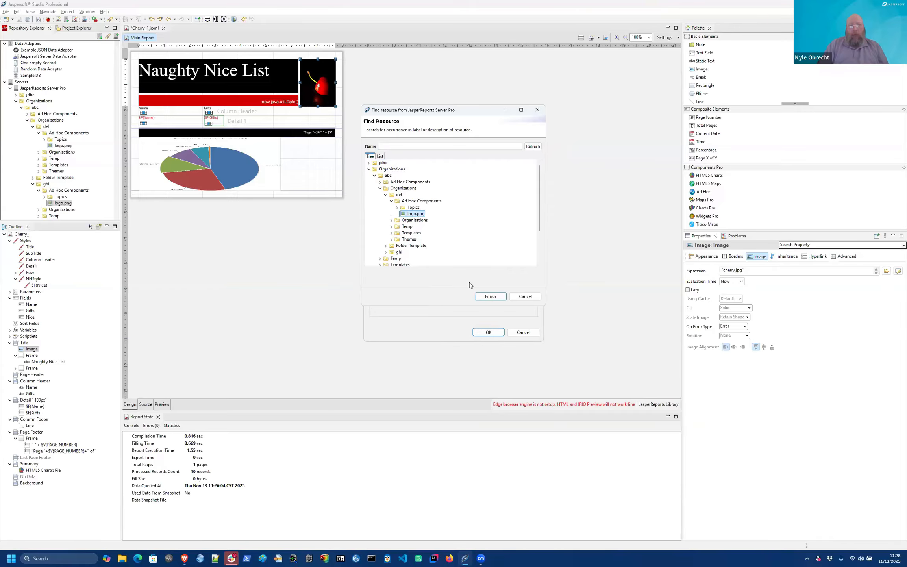
click(491, 297)
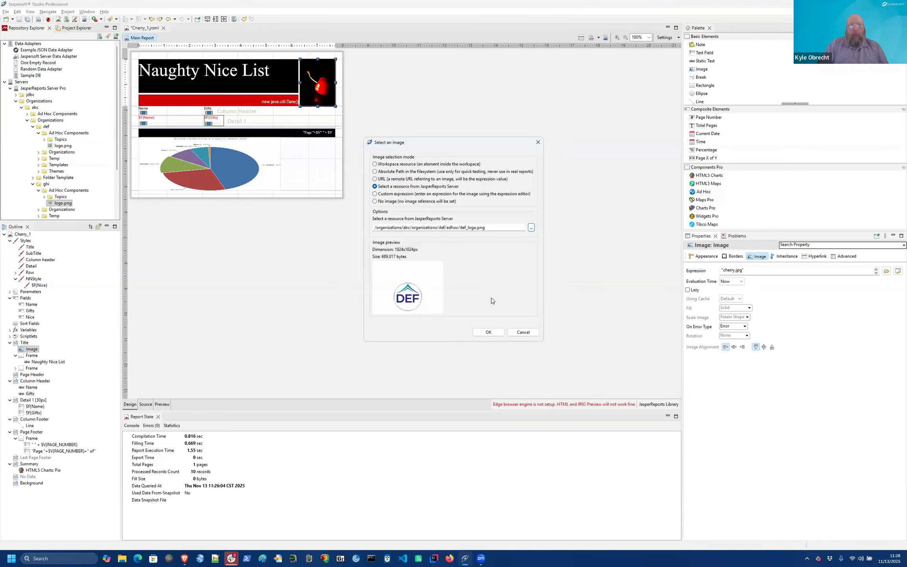
click(487, 333)
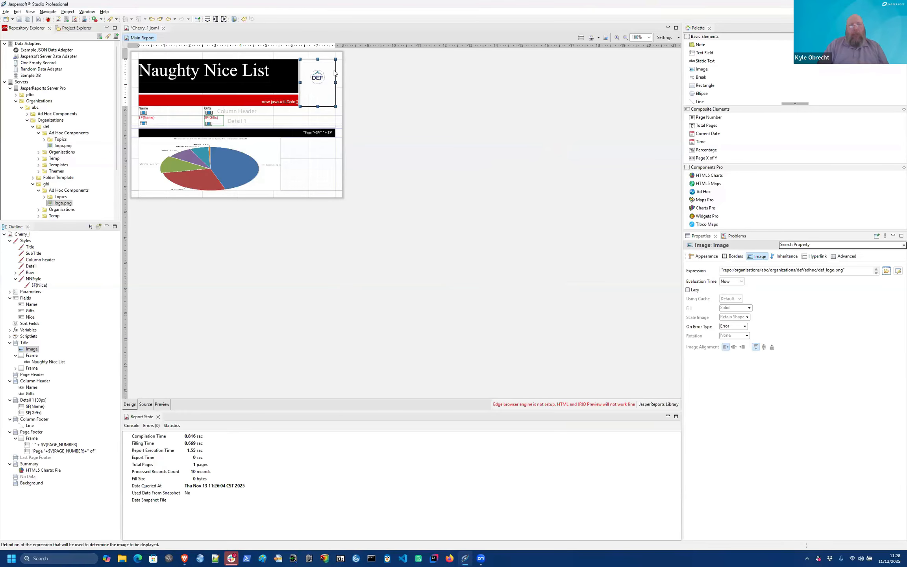
click(163, 402)
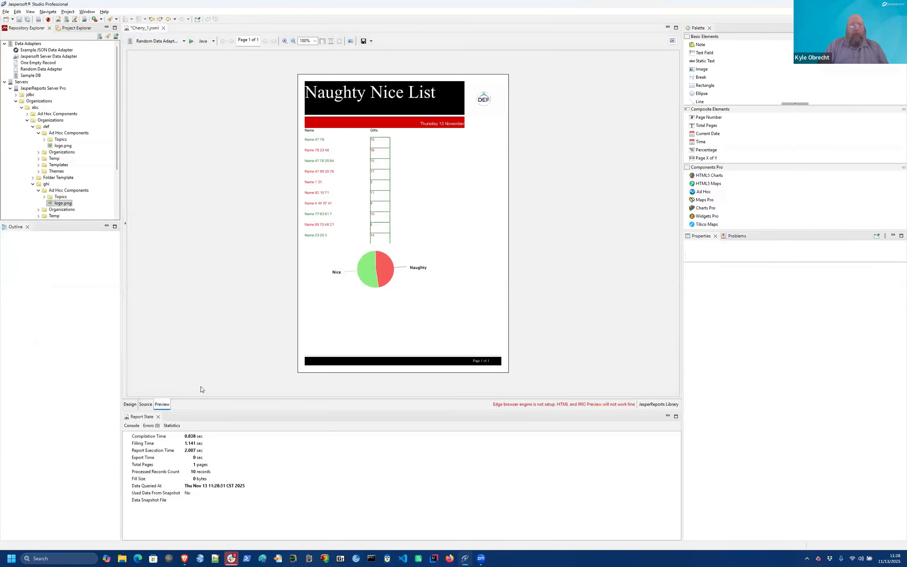
click(130, 404)
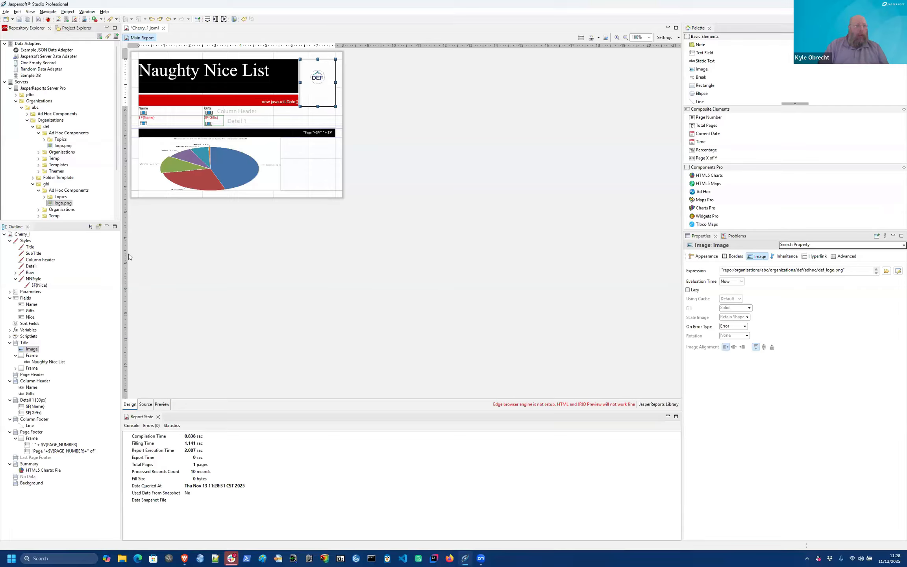
Step: Create a new report parameter and rename it LoggedInUserTenantId
click(30, 291)
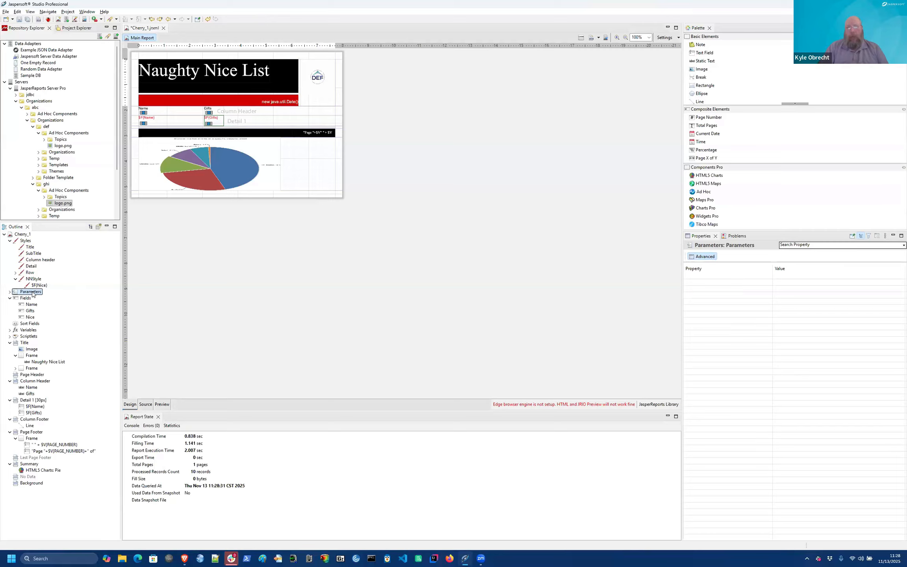
click(9, 292)
right_click(32, 292)
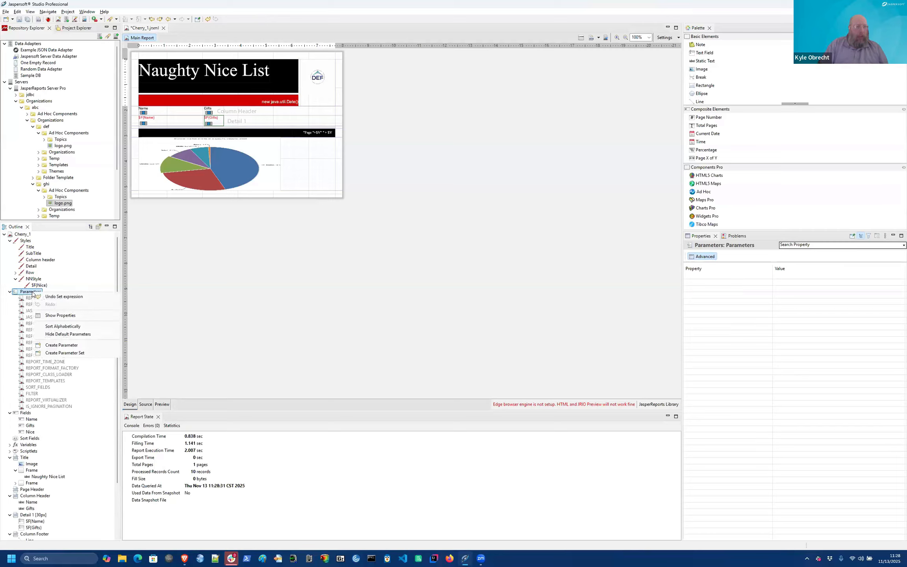
click(63, 345)
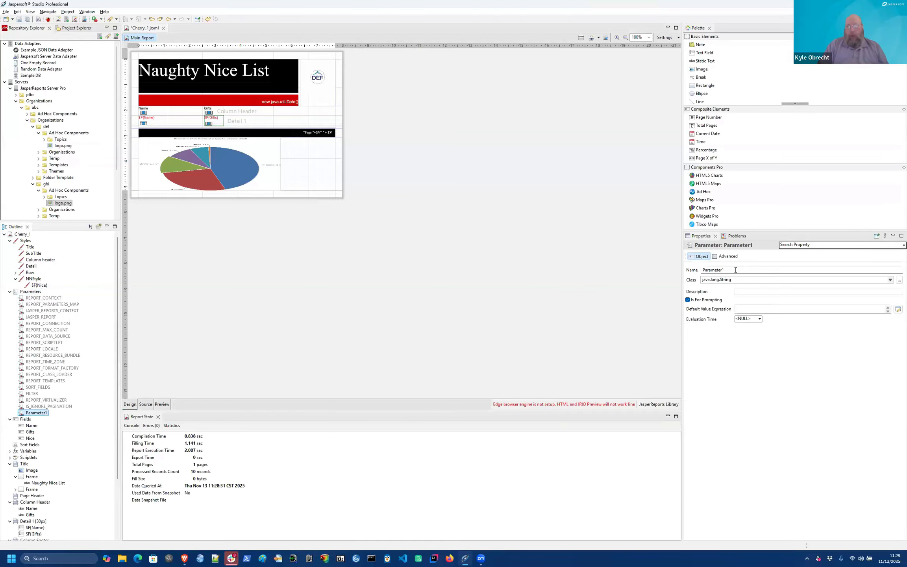
double_click(735, 270)
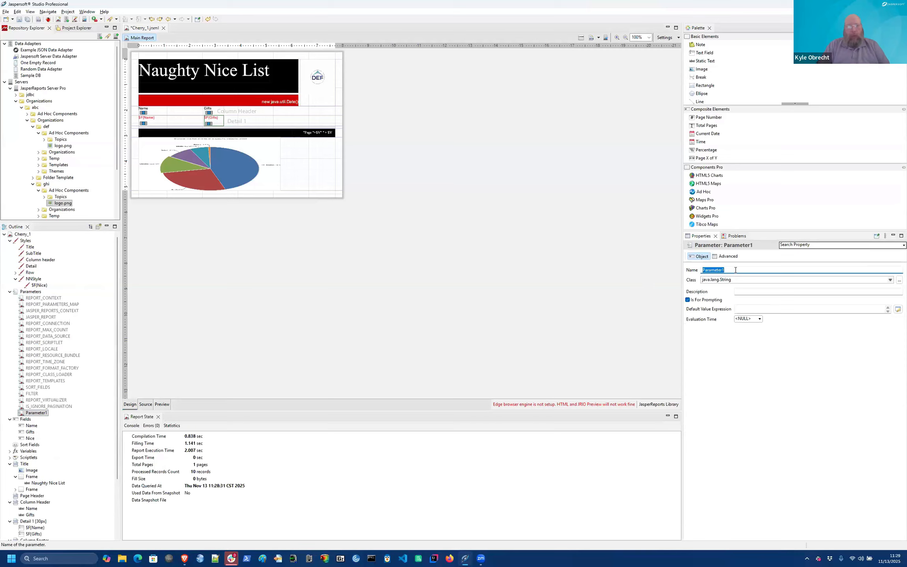
text(LoggedInUser)
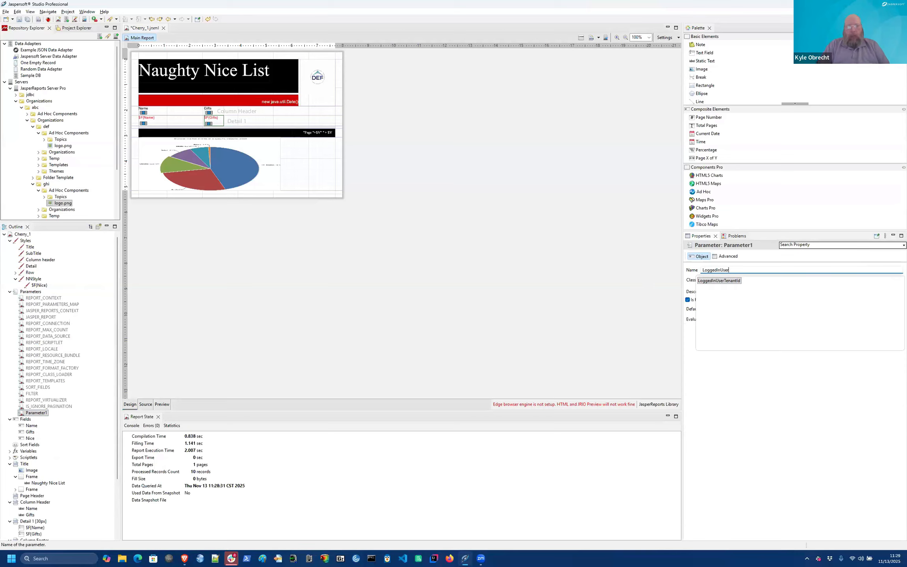
text(TenantId)
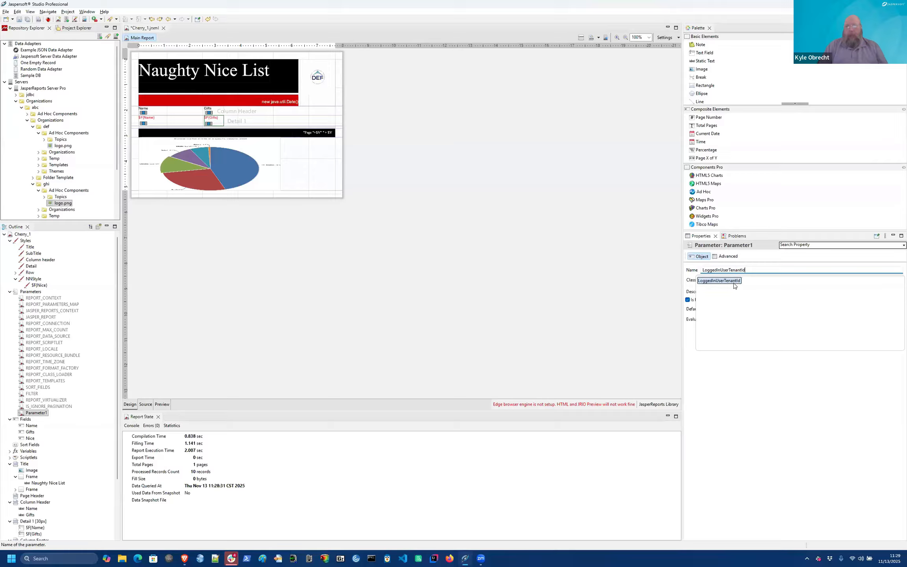
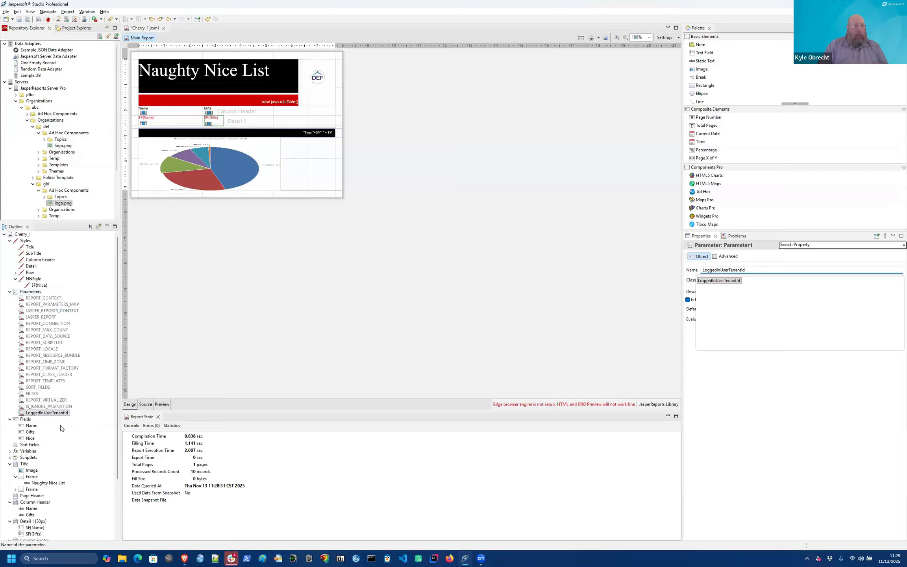
Step: Select the DEF logo image in the Title band to show its image path expression
click(321, 81)
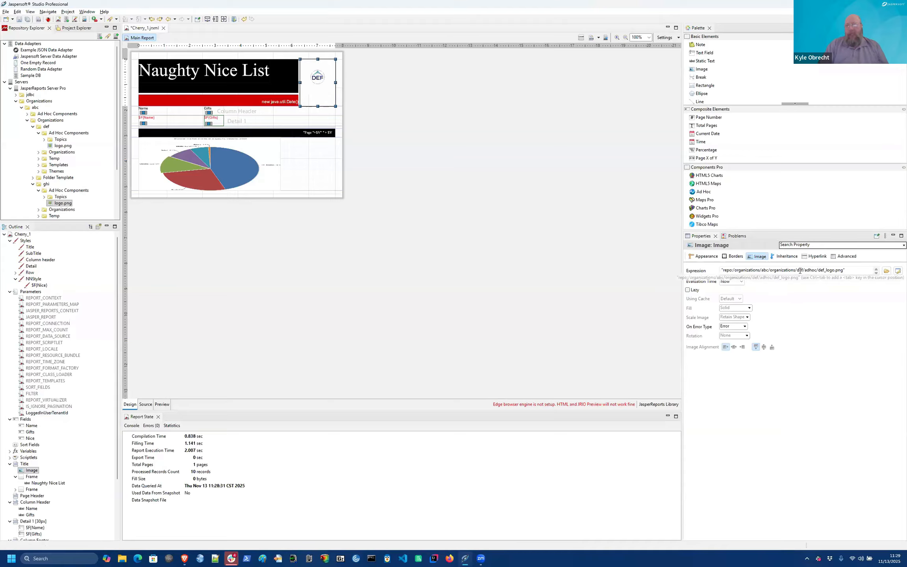
Step: In the image Expression Editor, insert $P{LoggedInUserTenantId} into the logo's folder path
click(897, 271)
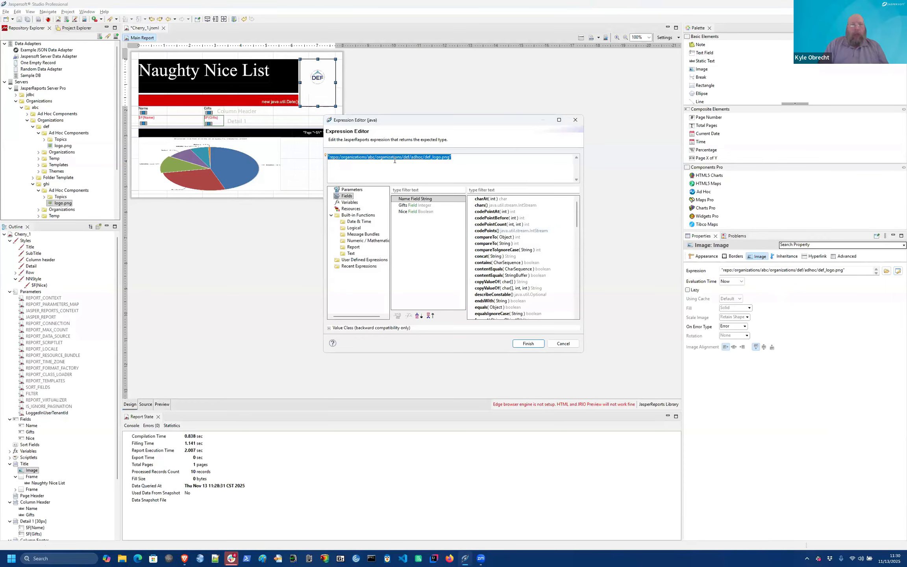
click(429, 178)
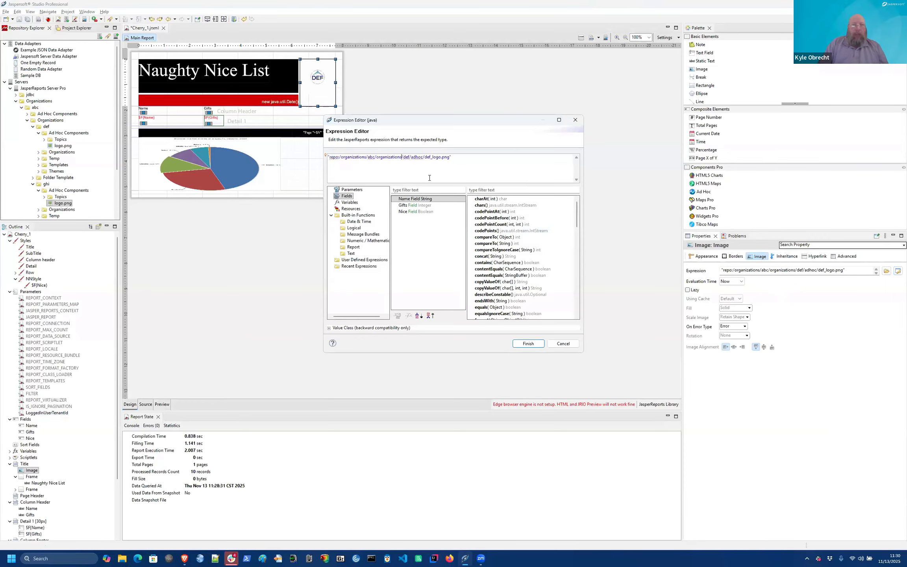
key(Right)
text(" +)
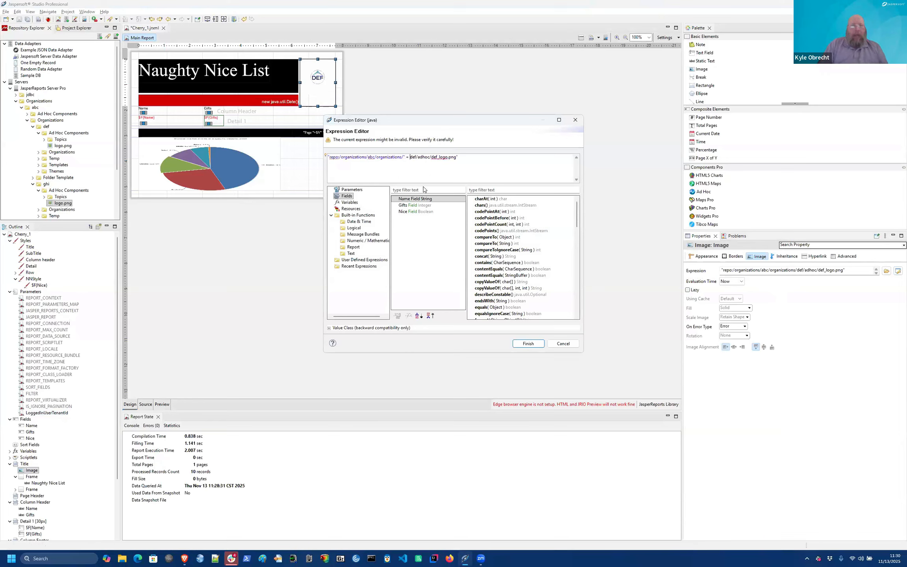
click(343, 190)
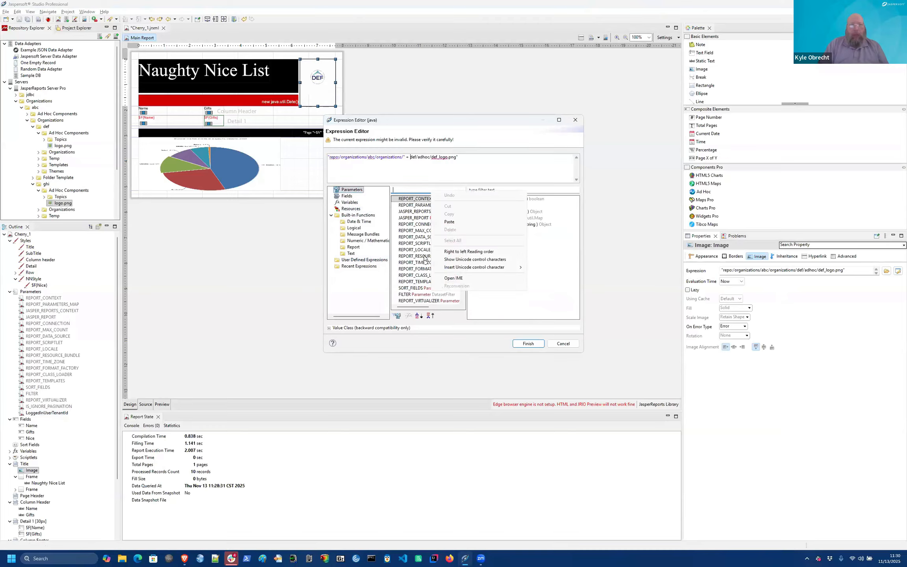
click(417, 262)
scroll(415, 276, down, 1)
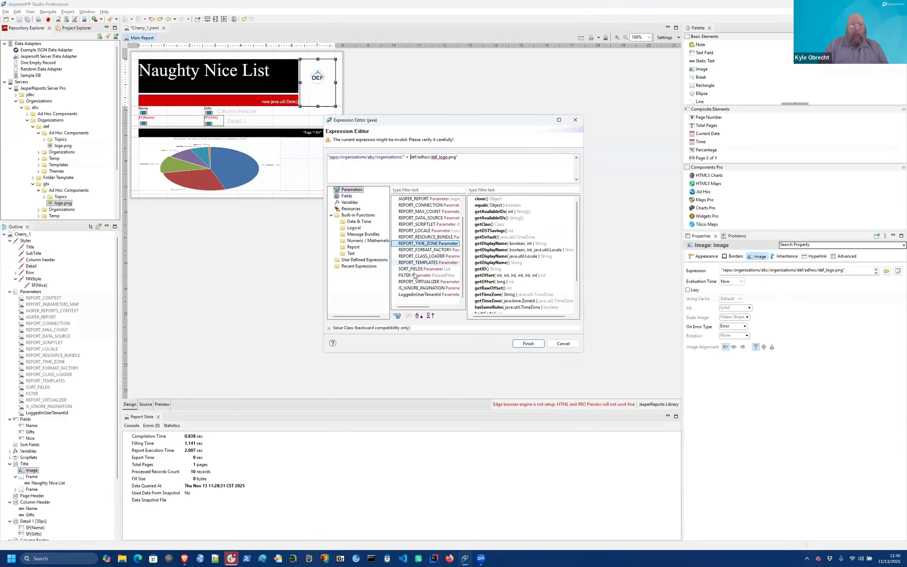
click(414, 295)
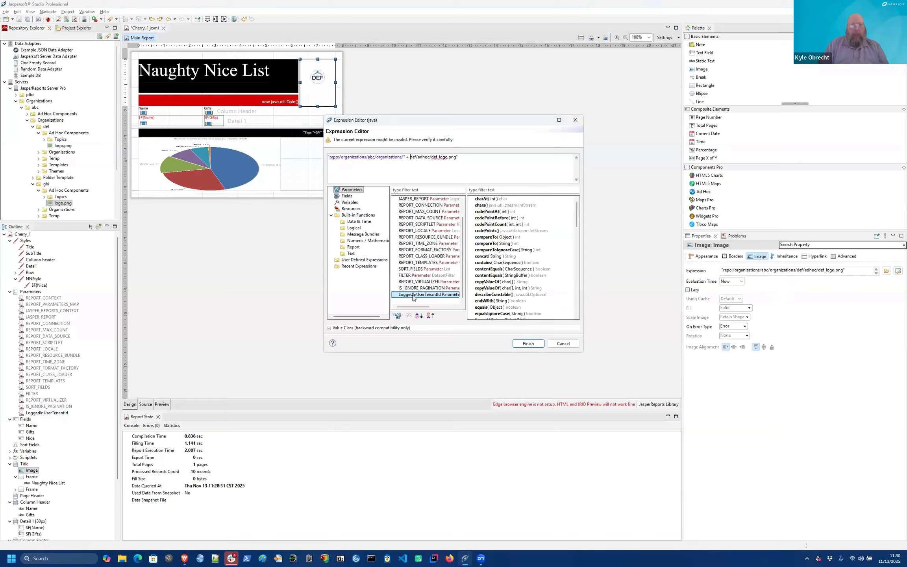
drag(413, 297, 410, 159)
Step: Replace the hardcoded def, add "/adhoc/", prefix the file name with $P{LoggedInUserTenantId}, and apply
double_click(460, 157)
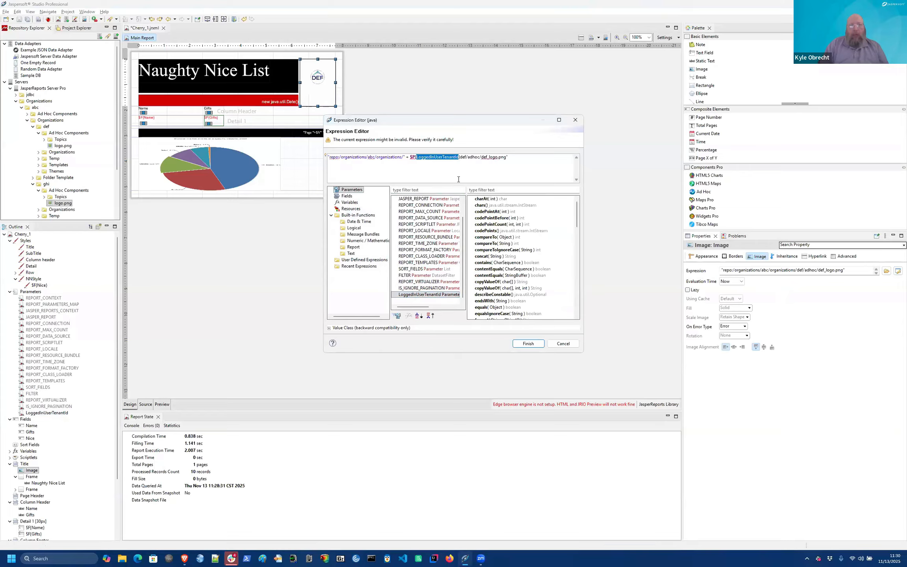
click(458, 179)
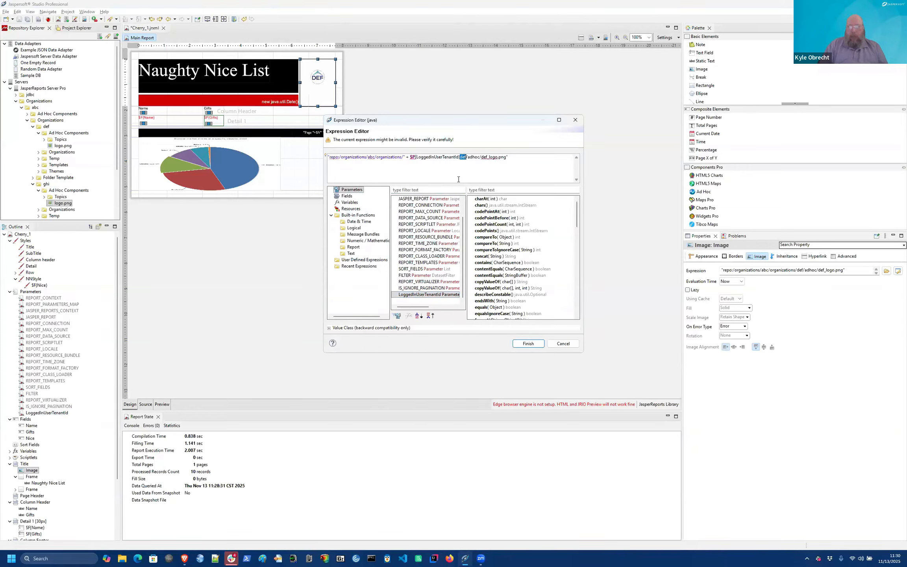
key(Delete)
key(Delete)
key(Delete)
text(+ "/adhoc/)
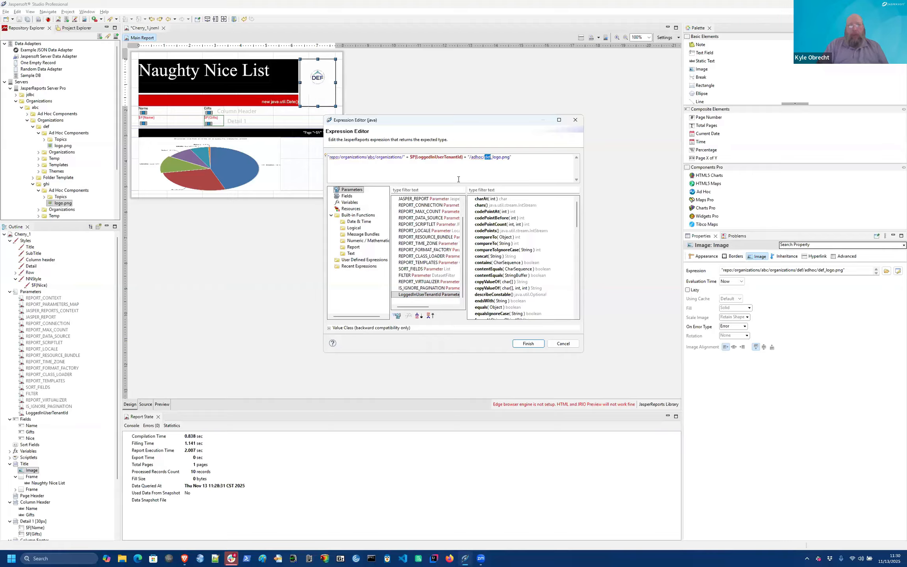
text(" + + ")
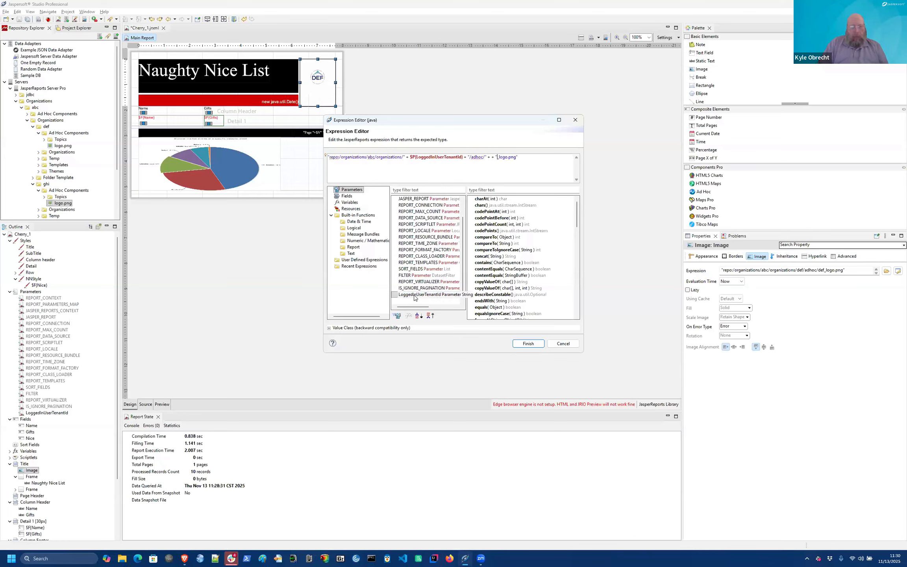
drag(414, 296, 489, 159)
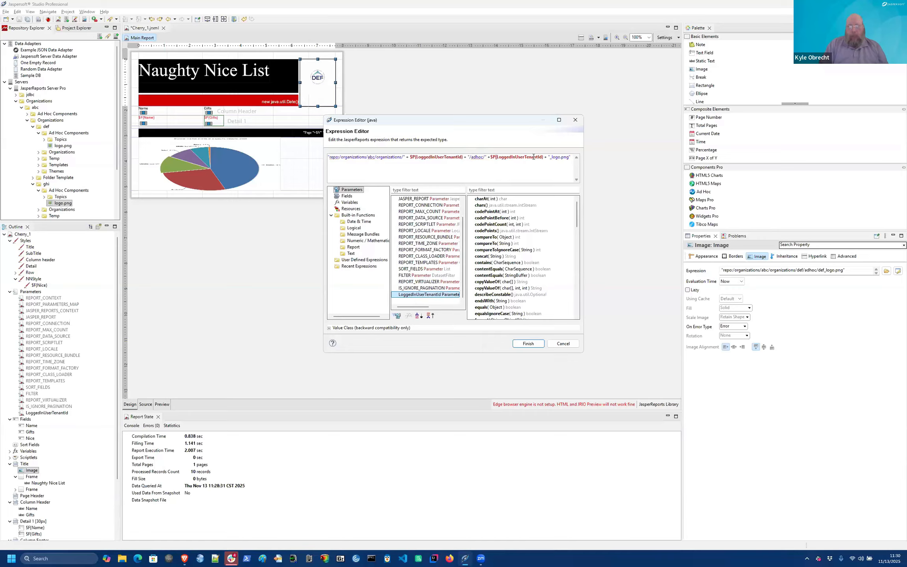
click(524, 344)
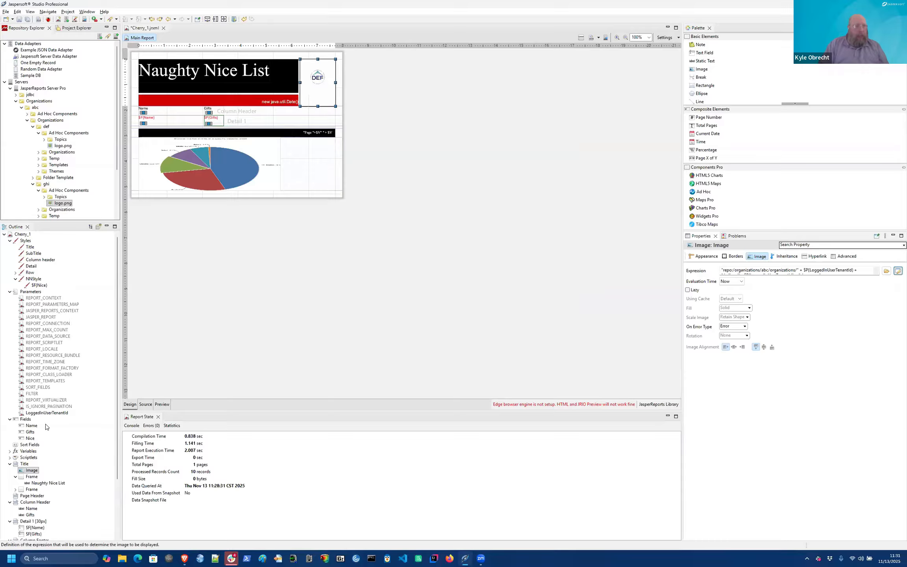
Step: Give the LoggedInUserTenantId parameter a Default Value Expression of def
click(47, 412)
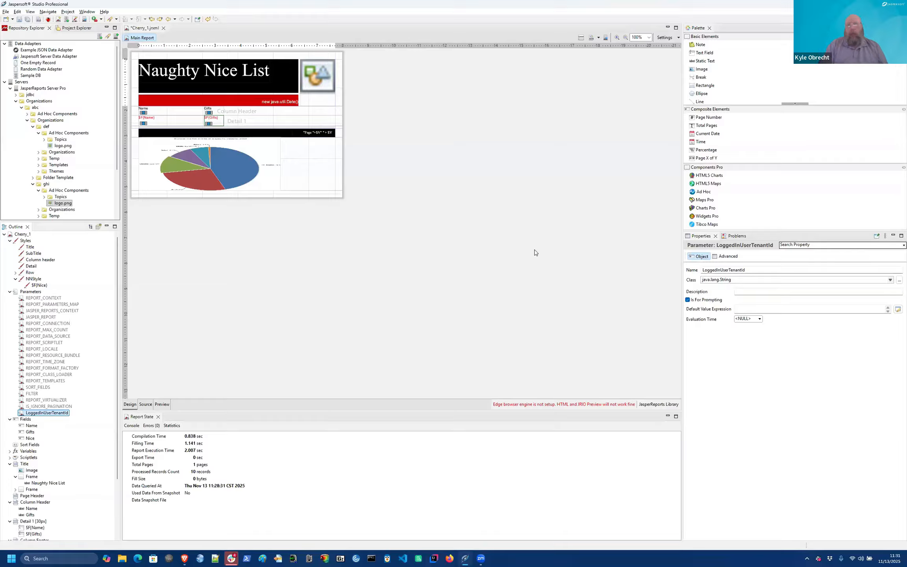
click(739, 309)
text(d)
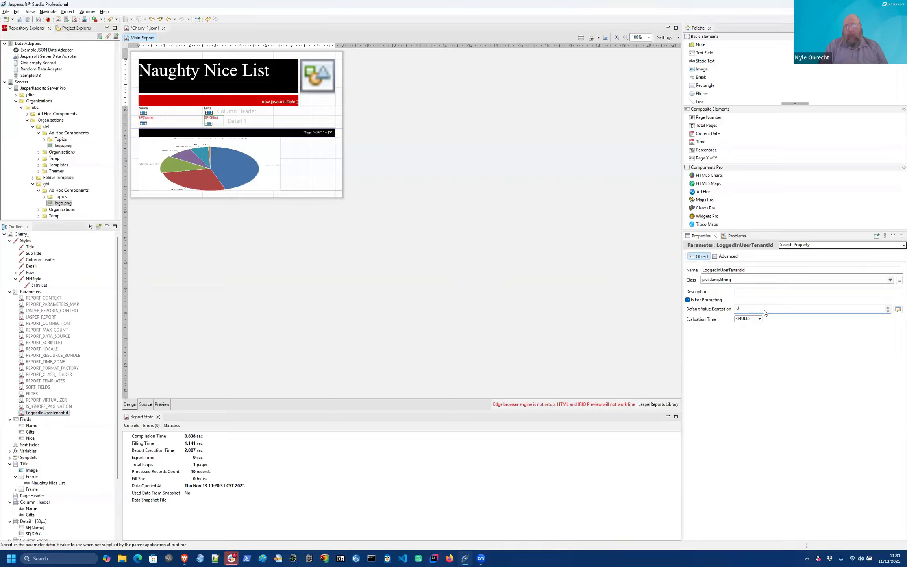
text(ef)
key(Return)
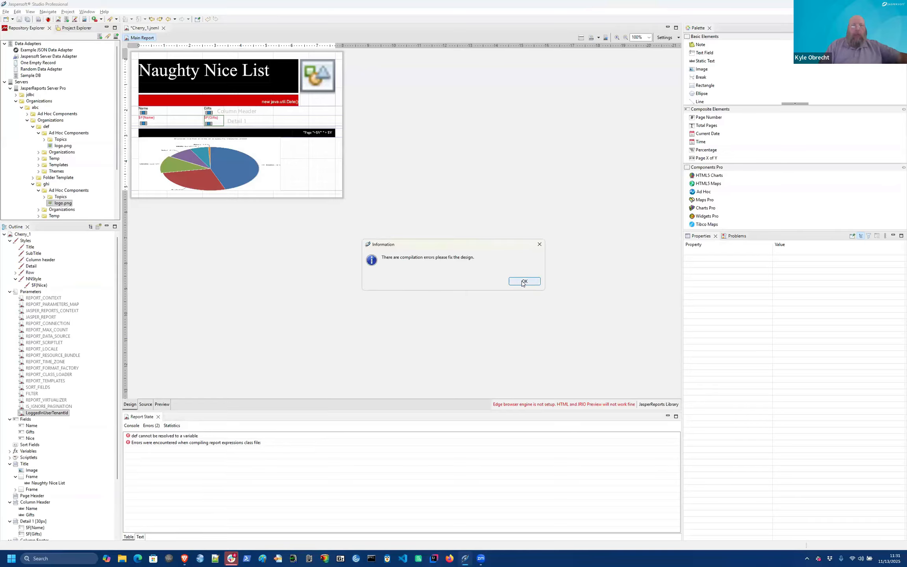
Step: Fix the 'def cannot be resolved' error by quoting def as a string literal
click(523, 282)
click(161, 436)
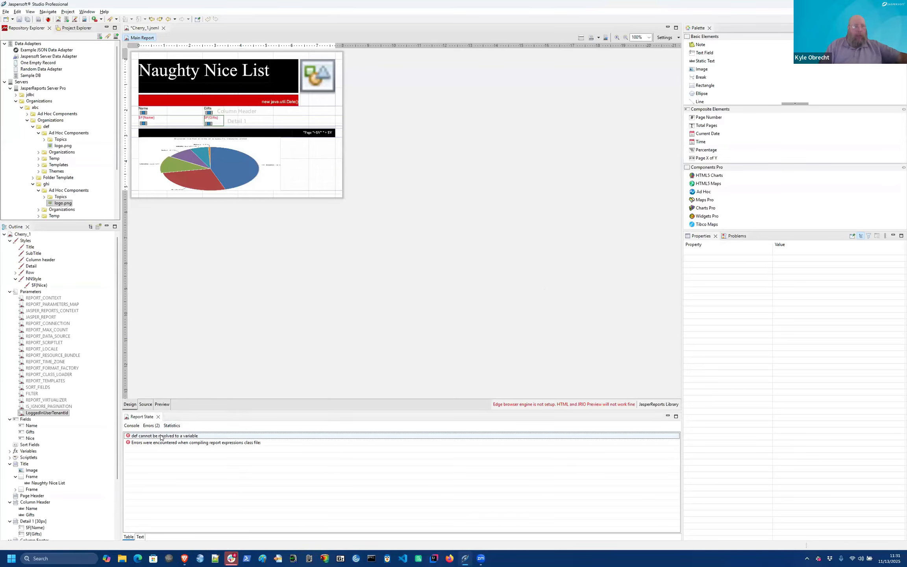
double_click(160, 436)
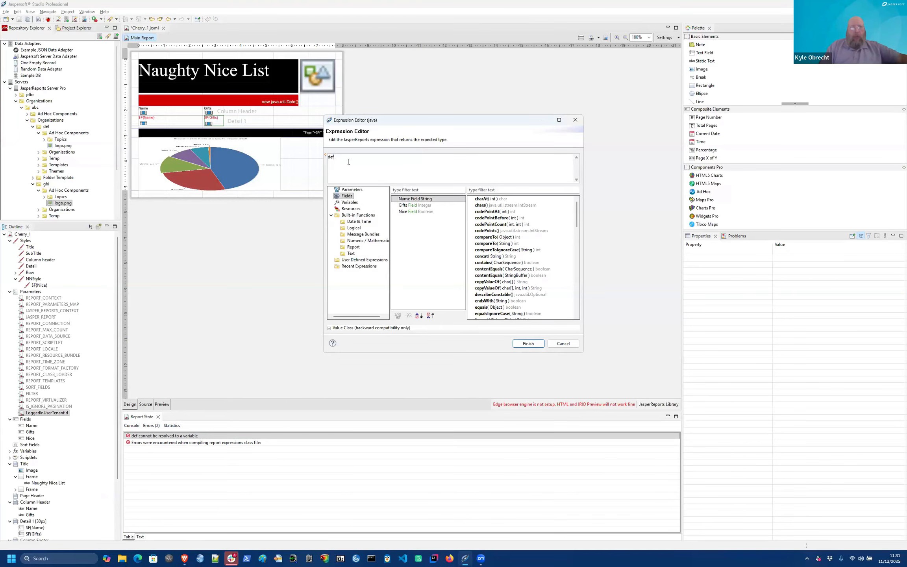
key(Left)
key(Left)
click(523, 344)
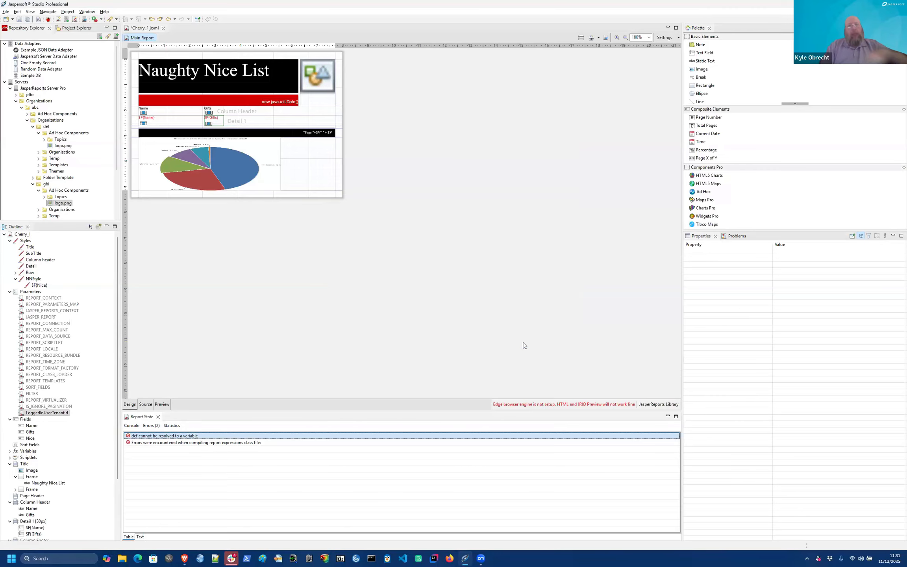
Step: Preview the report for tenant def, rerun it for tenant ghi, then switch to the browser
click(161, 404)
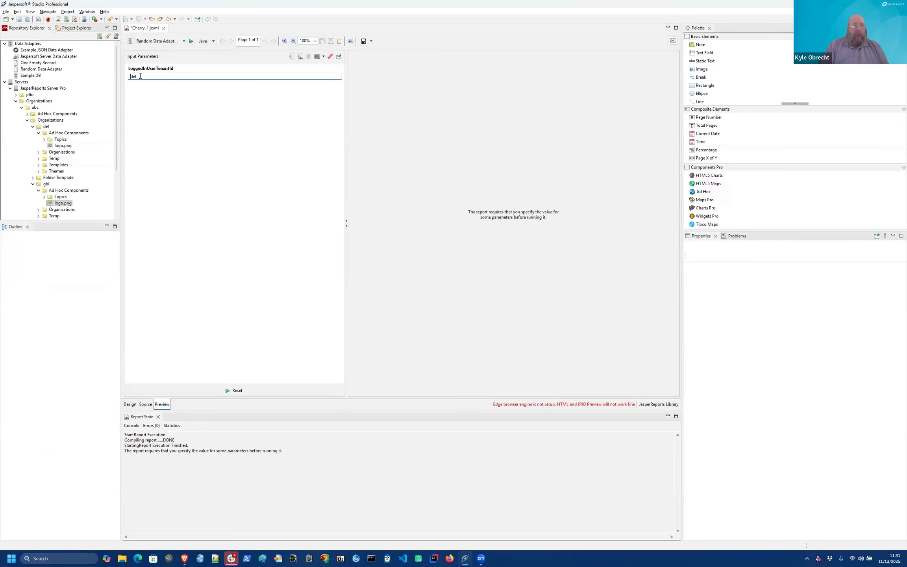
click(227, 391)
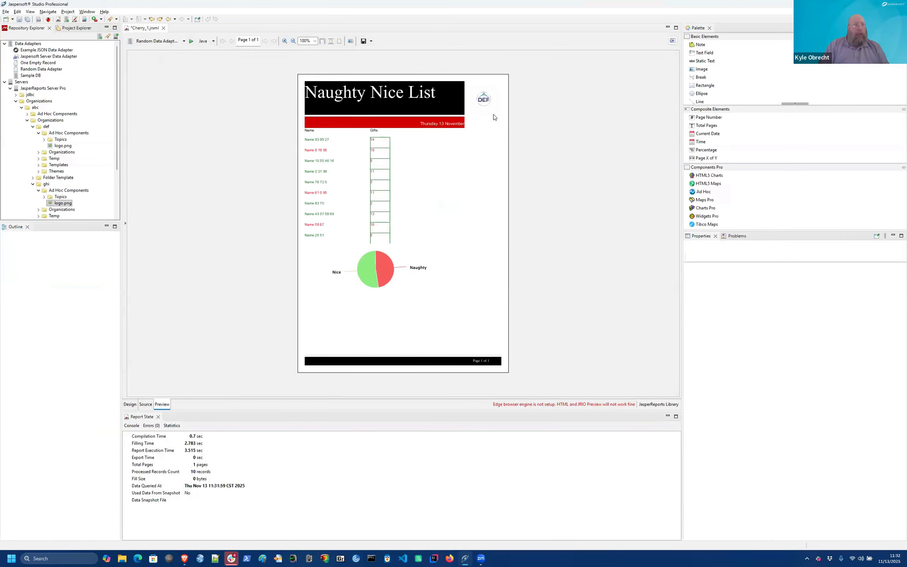
click(673, 41)
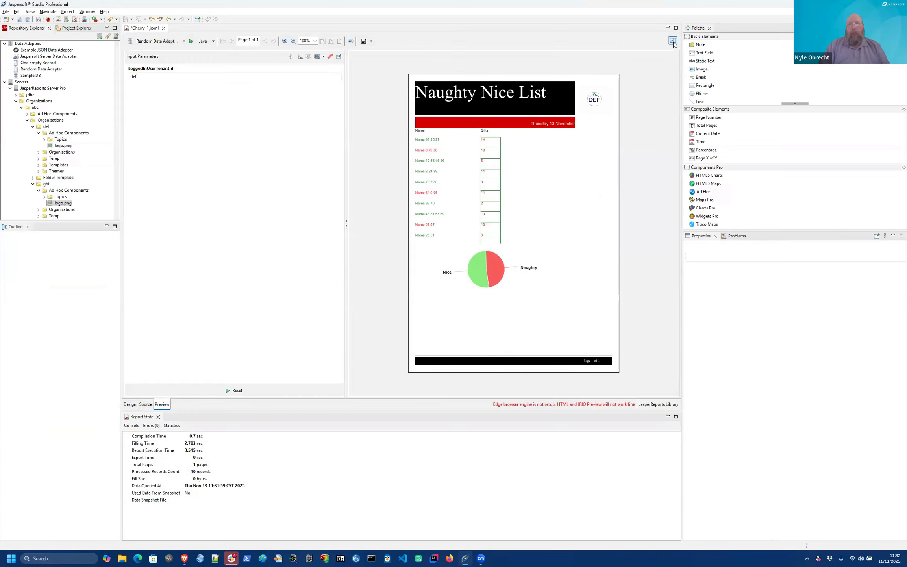
double_click(193, 76)
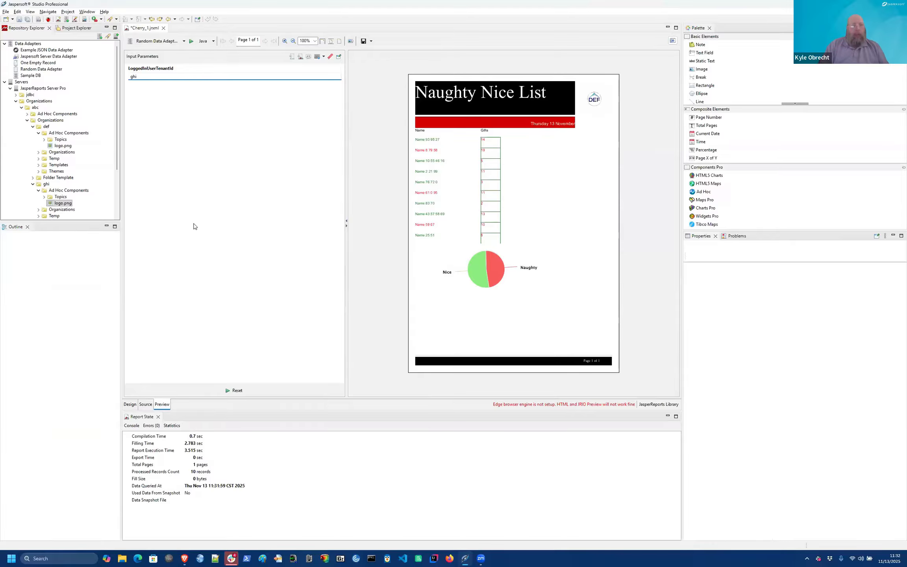
click(236, 390)
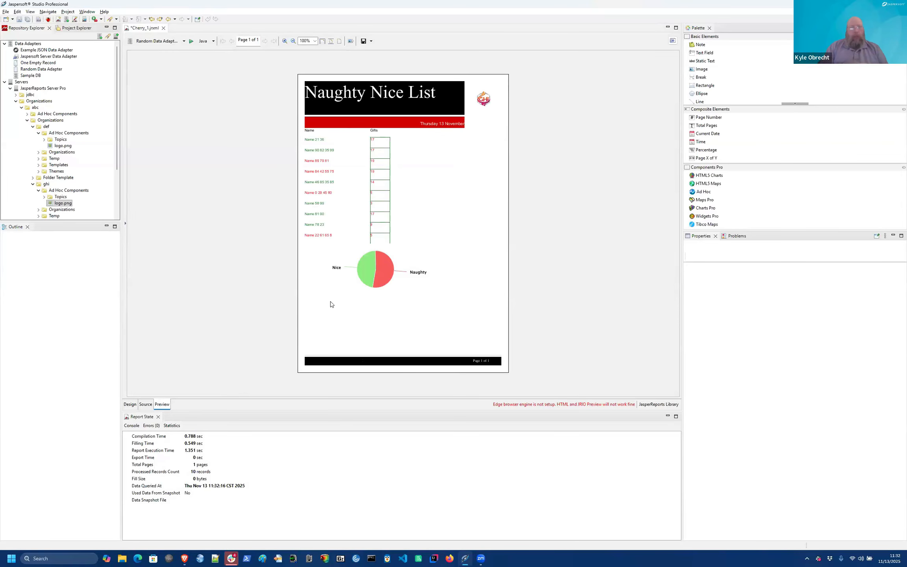
key(alt+Tab)
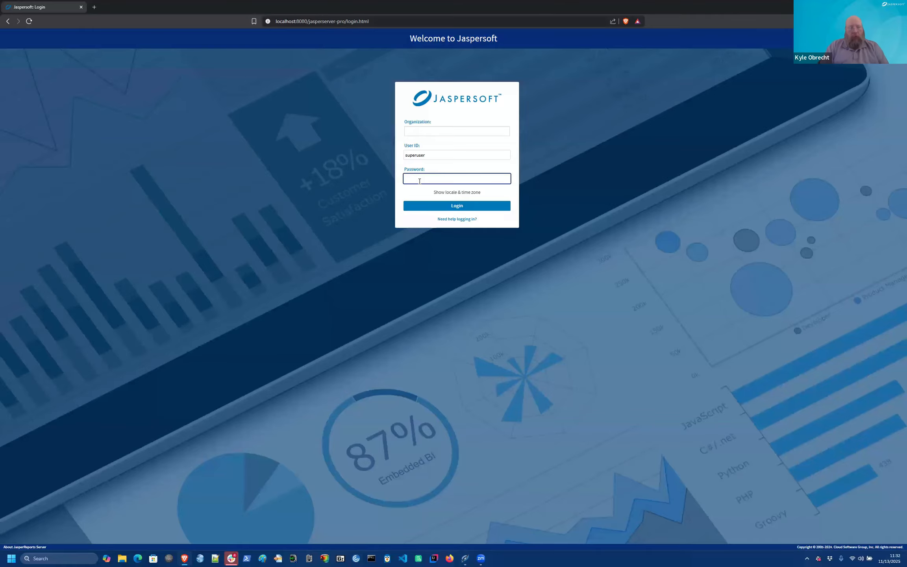
Step: Enter the login user ID, browse the server Repository to abc's empty Ad Hoc Components, then return to Studio
text(ruser)
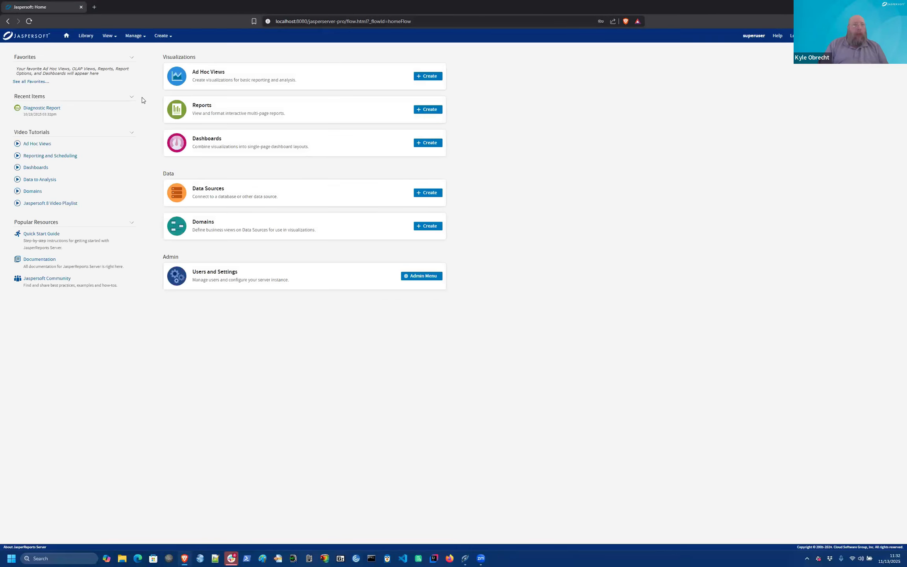
click(112, 38)
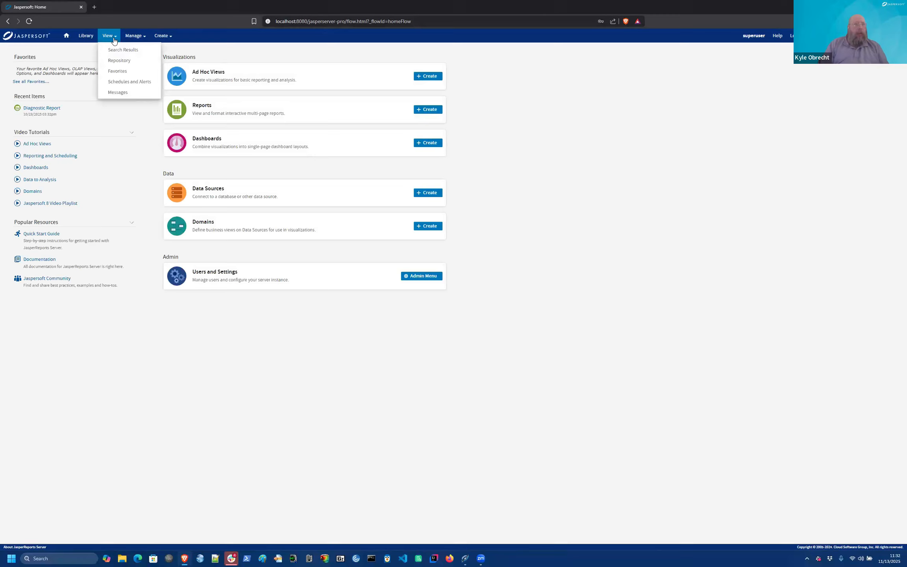
click(117, 63)
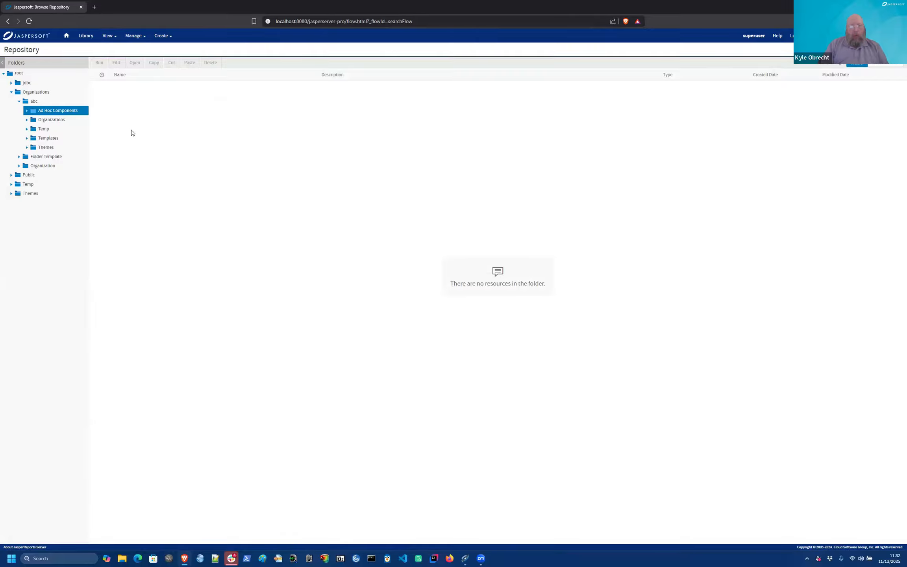
key(alt+Tab)
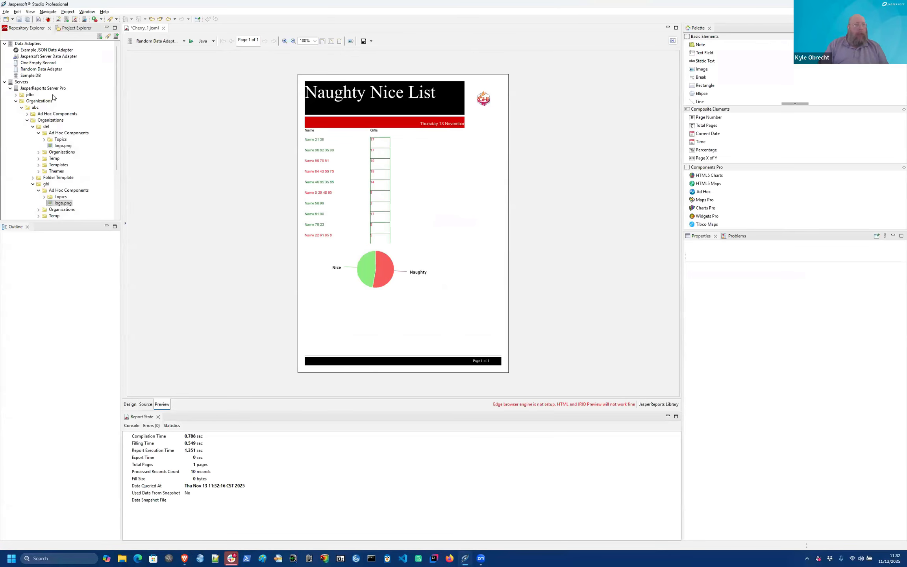
Step: Save the report, agree to publish, and choose Organizations > abc > Ad Hoc Components as the destination
click(231, 202)
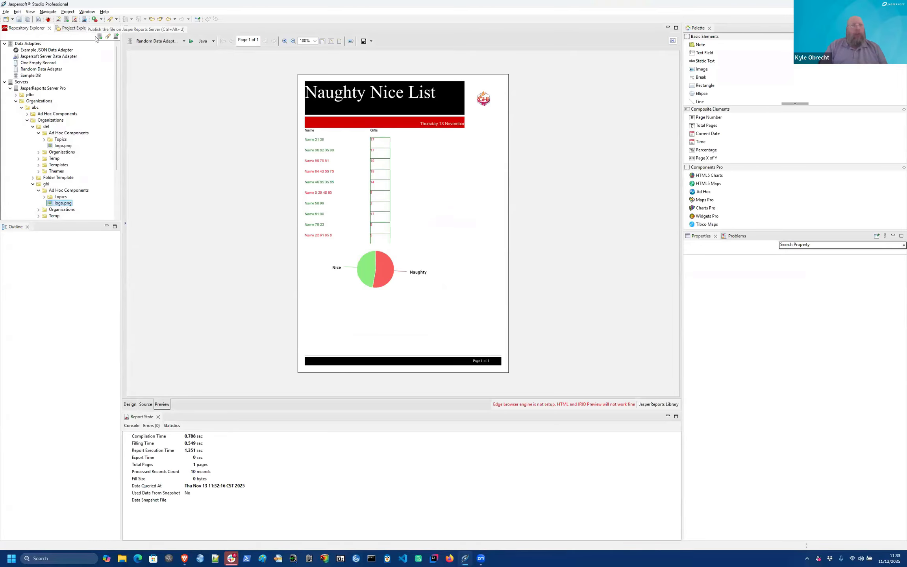
click(19, 22)
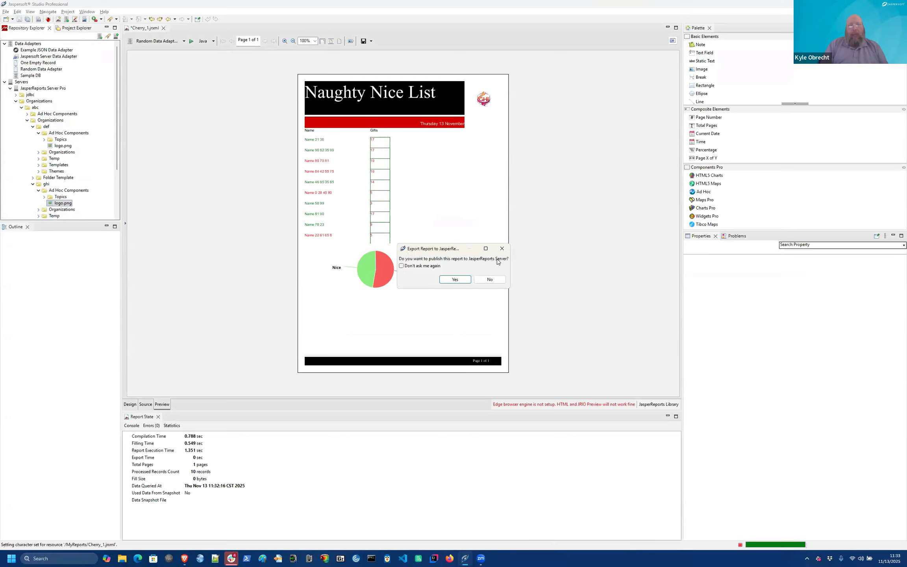
click(455, 279)
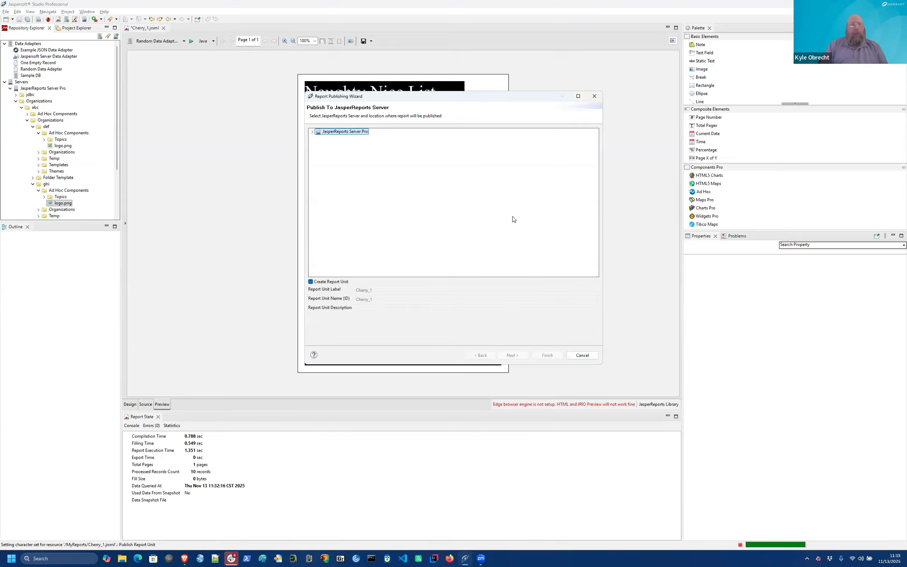
click(313, 133)
click(318, 144)
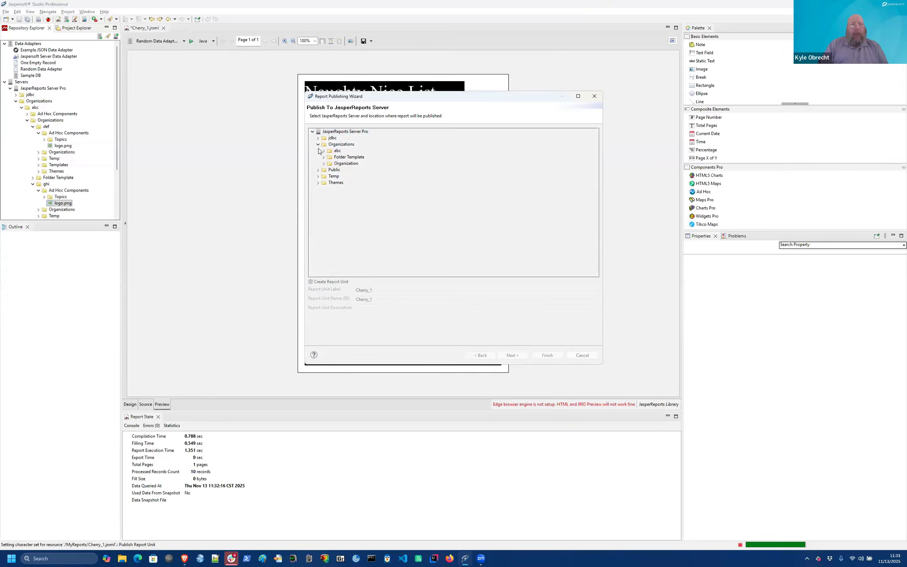
click(324, 150)
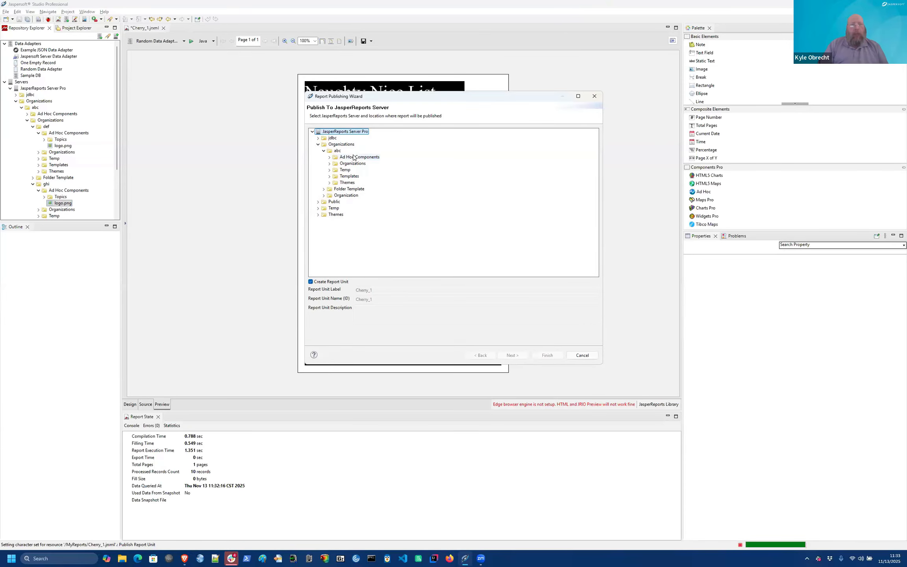
click(349, 157)
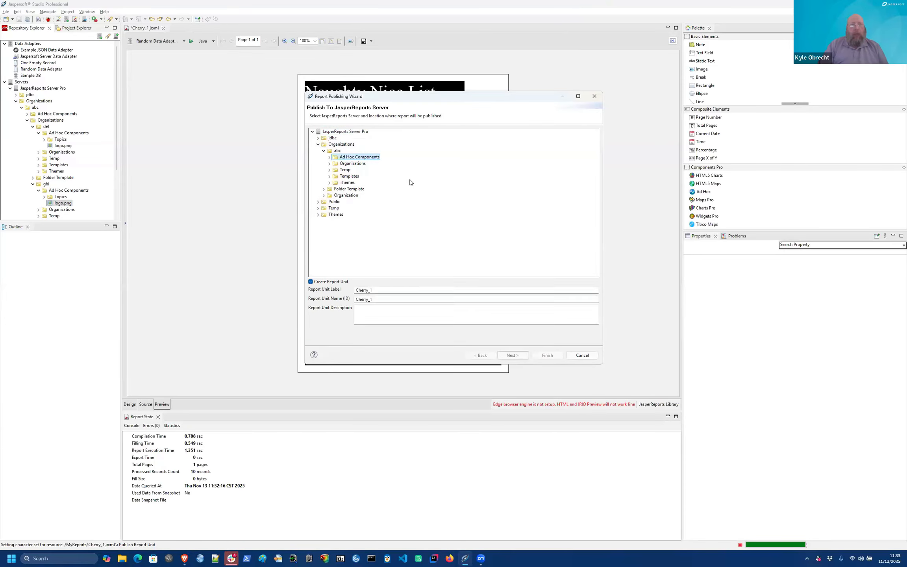
Step: Relabel the report unit from Cherry_1 to 'Naughty Nice List' and continue
click(381, 290)
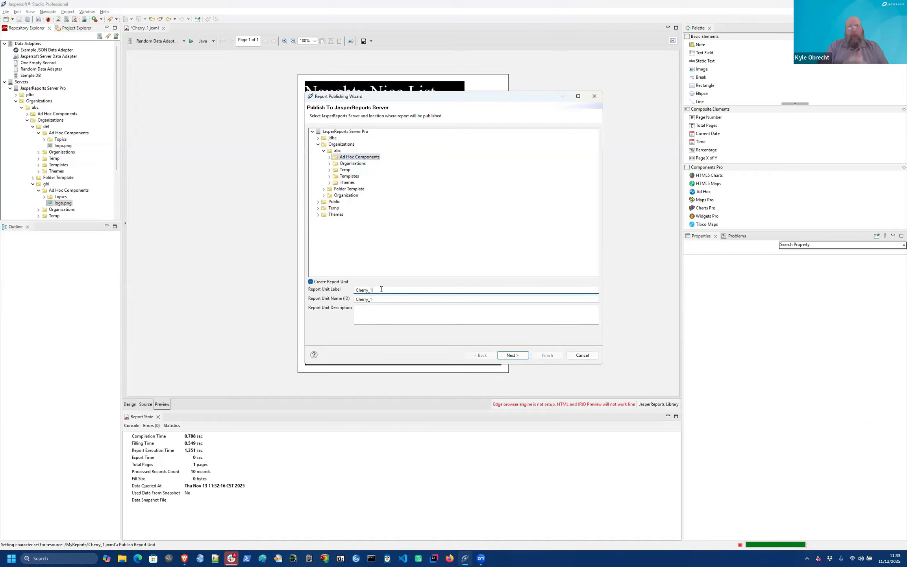
double_click(381, 289)
text(Naughty Nice L)
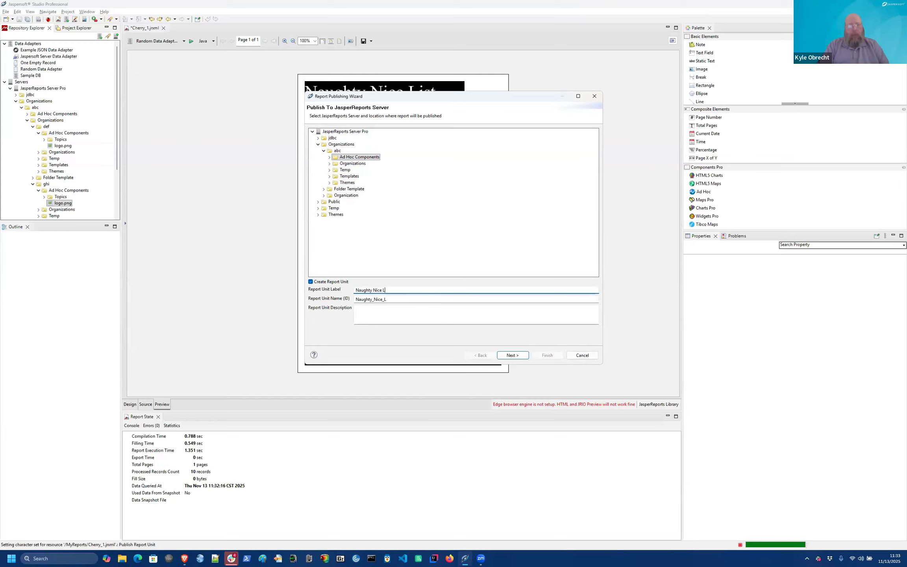
text(ist)
click(511, 356)
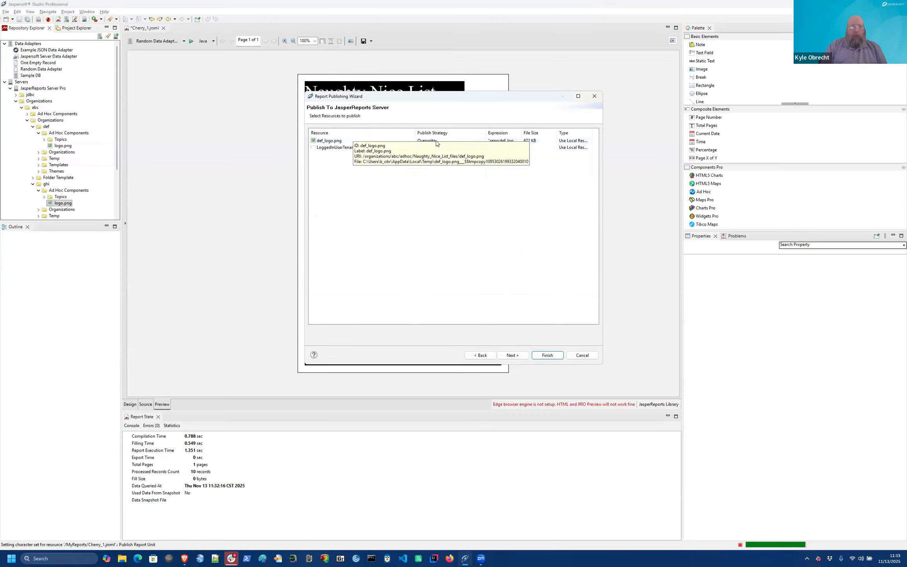
Step: Set the Publish Strategy of def_logo.png and LoggedInUserTenantId to Ignore
click(450, 139)
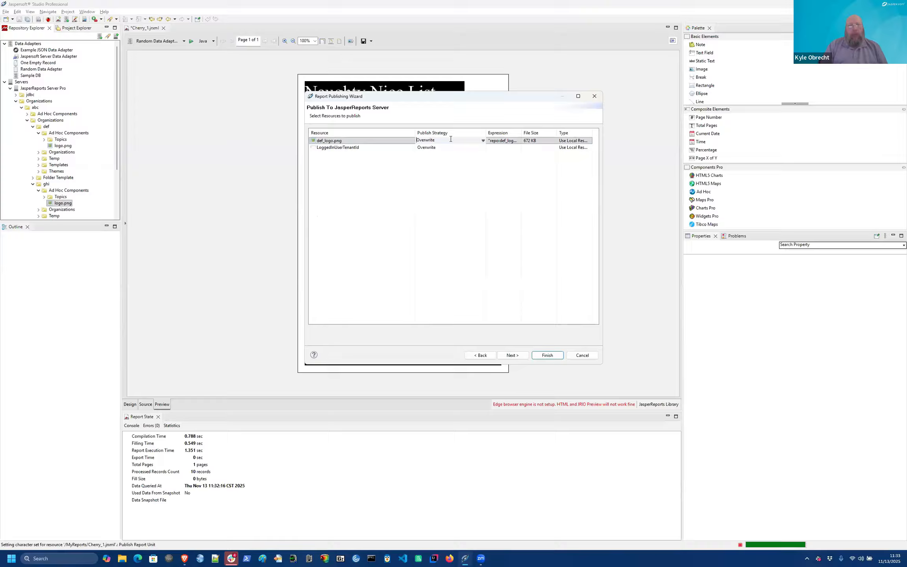
click(484, 141)
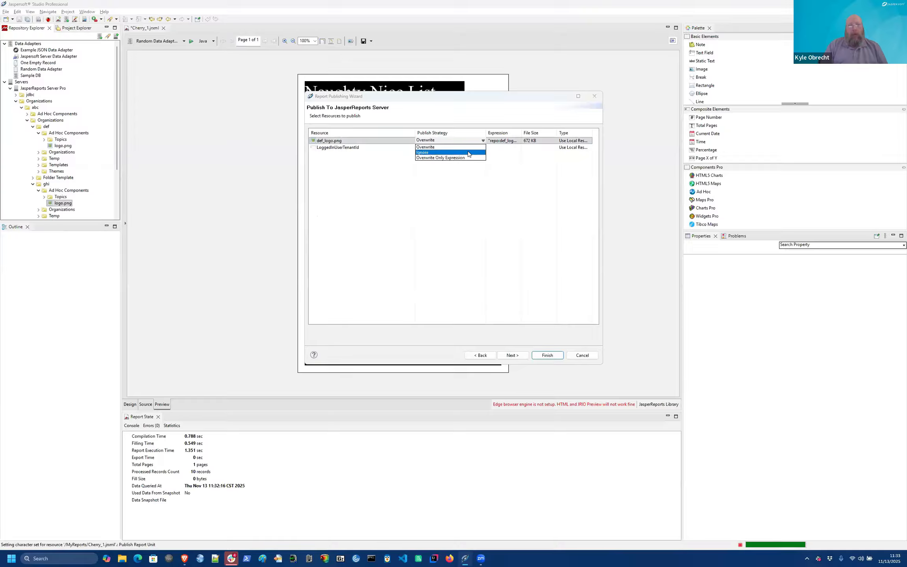
click(467, 153)
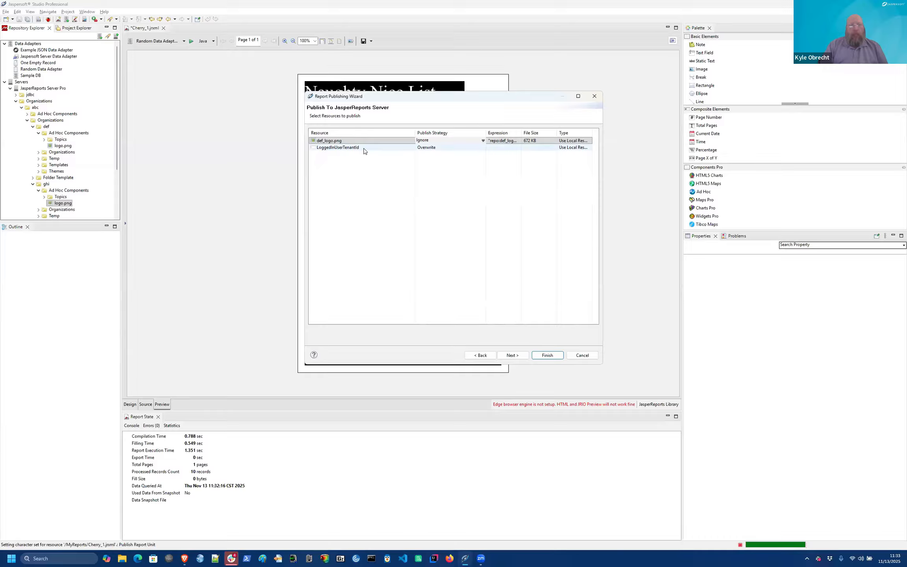
click(386, 174)
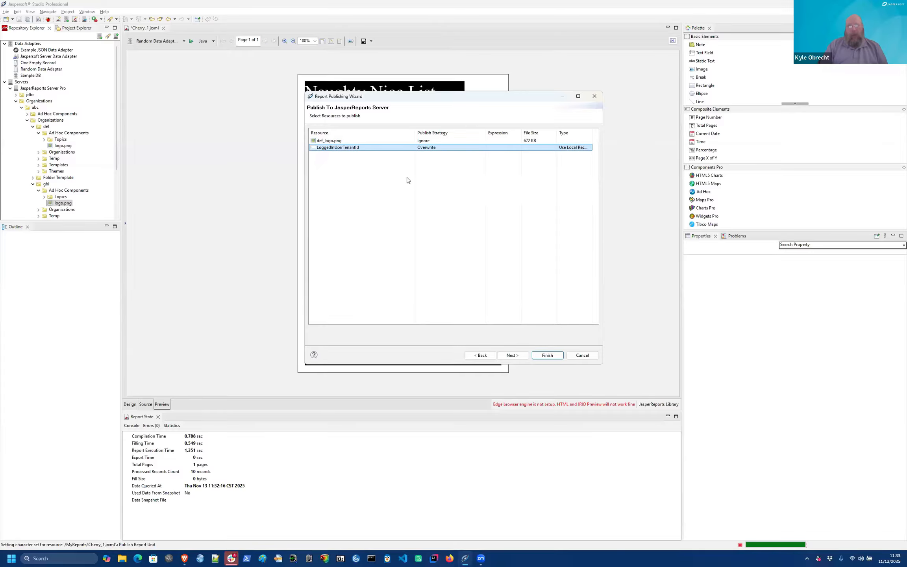
click(483, 149)
click(483, 149)
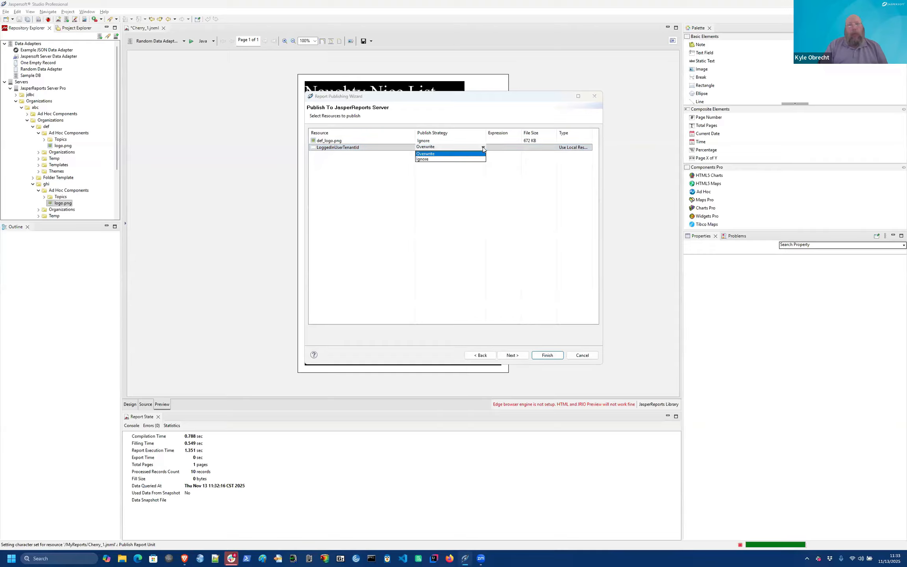
click(462, 159)
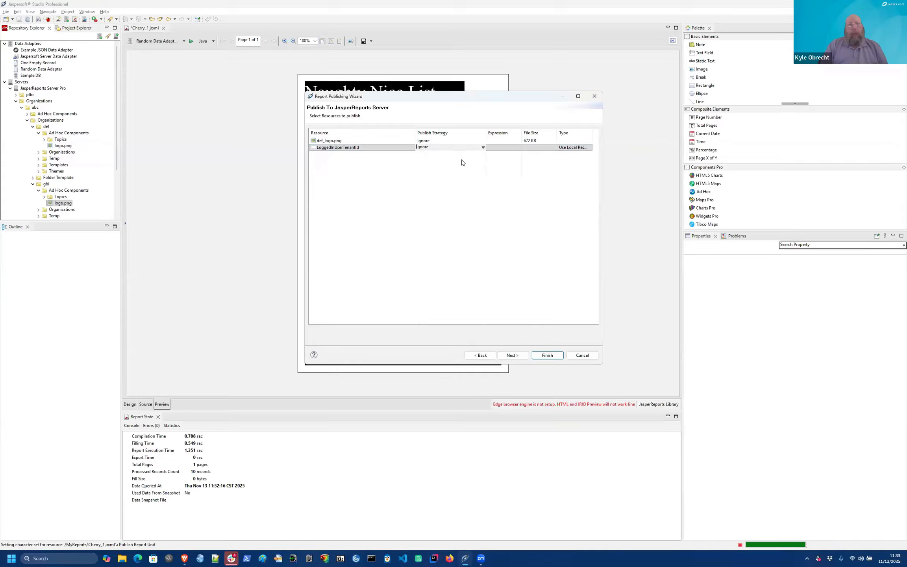
Step: Finish publishing the report and dismiss the success message
click(508, 355)
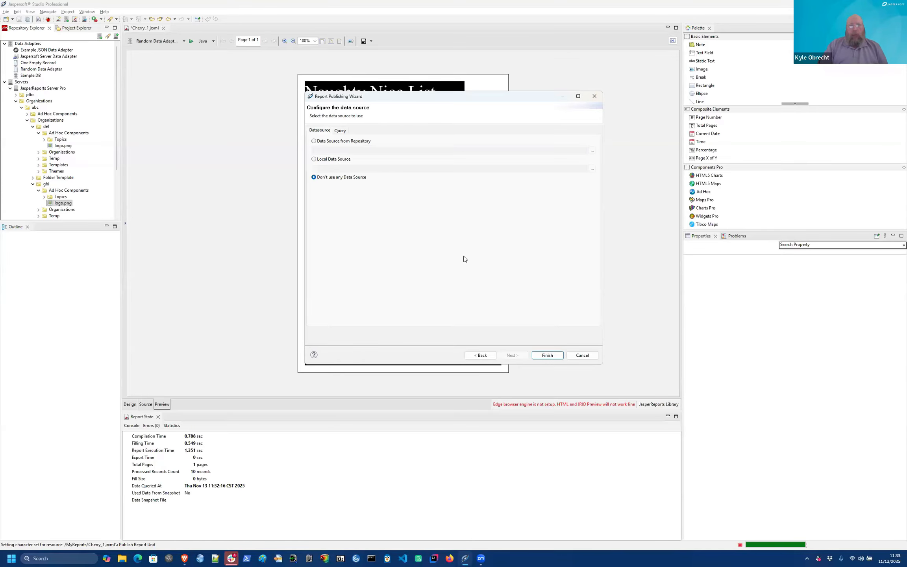
click(548, 356)
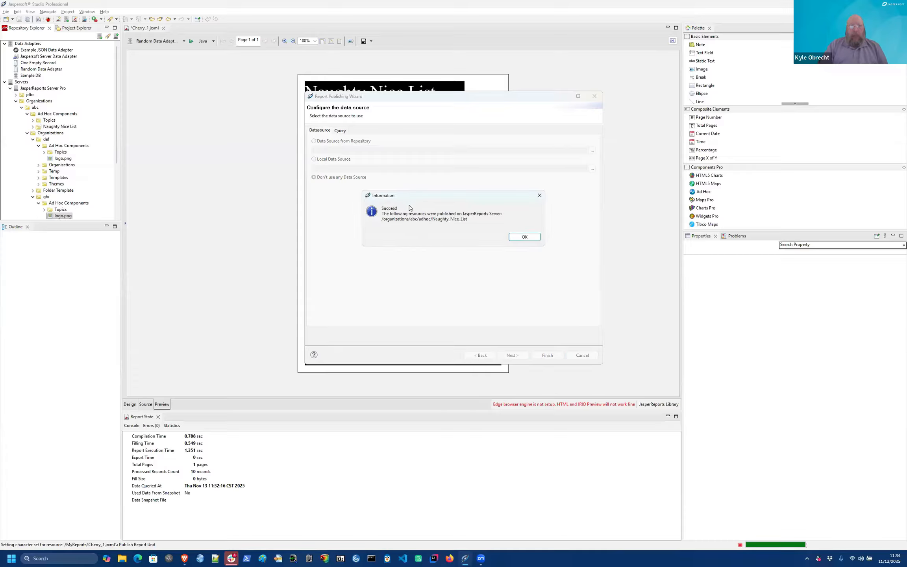
click(524, 237)
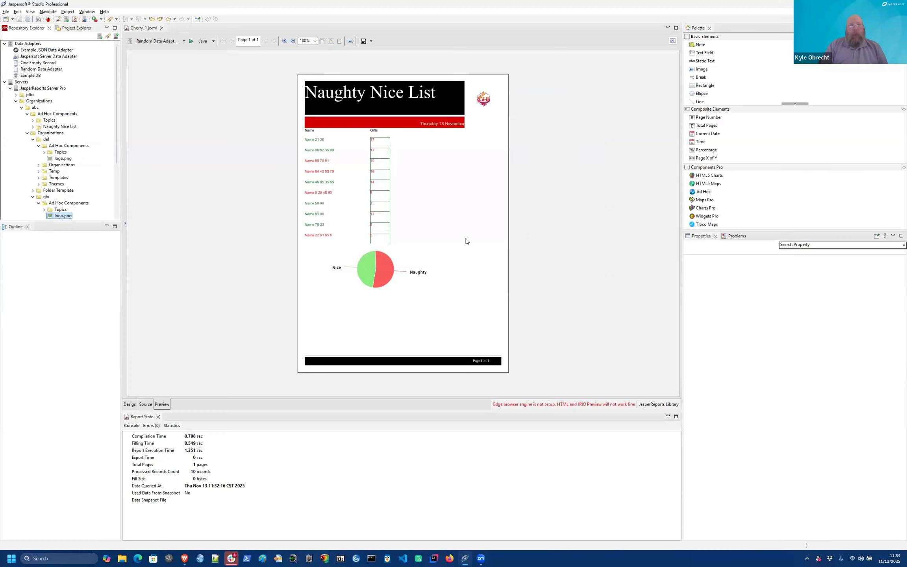
Step: Refresh abc's Ad Hoc Components in the server repository, run Naughty Nice List, then close the viewer
key(alt+Tab)
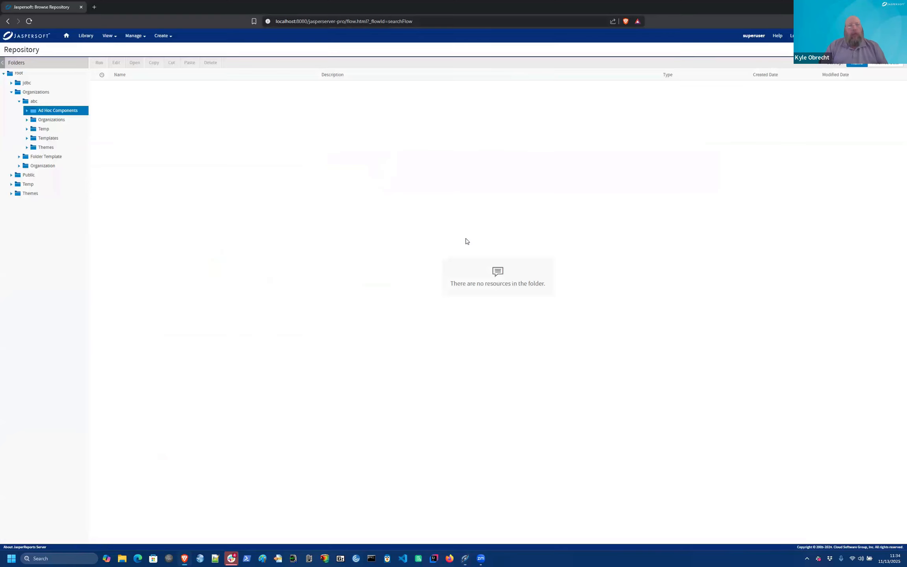
double_click(43, 120)
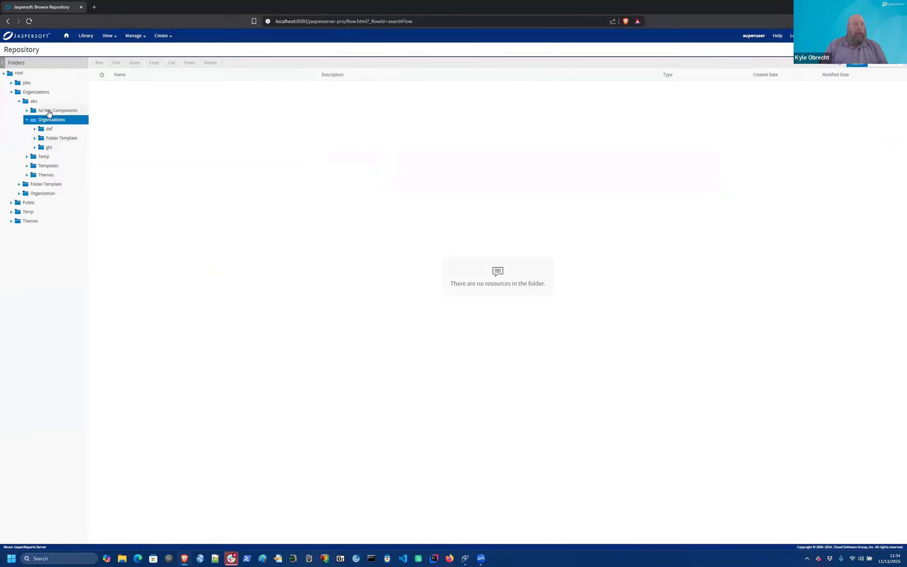
double_click(46, 110)
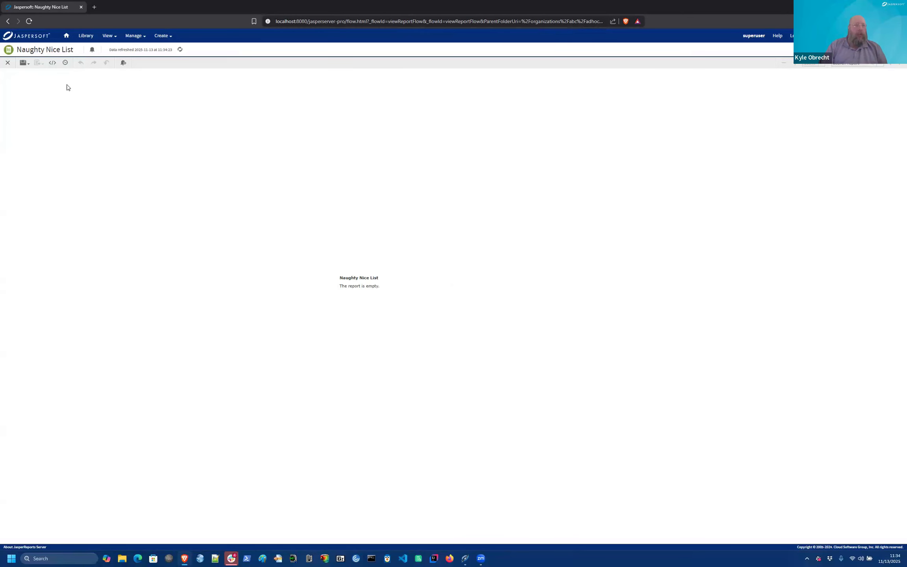
click(8, 63)
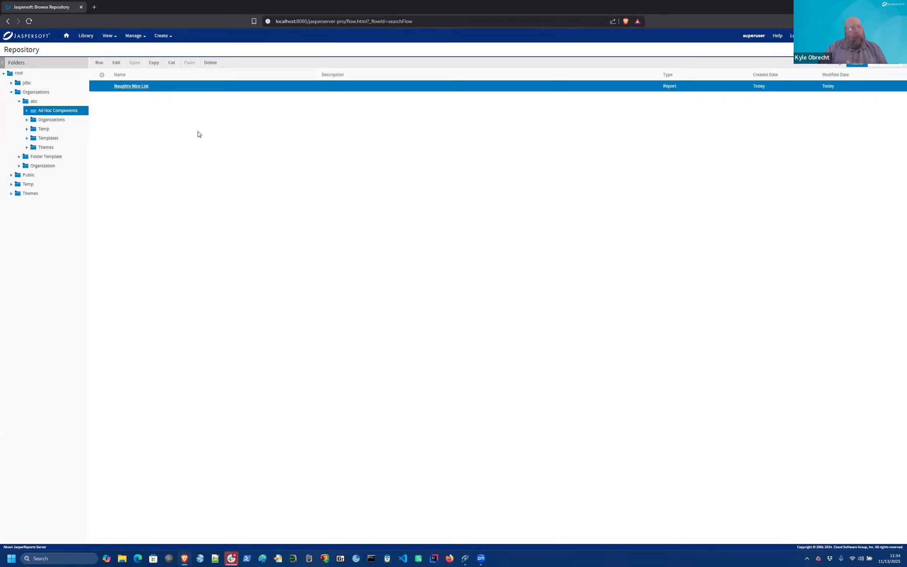
Step: Open Schedule for the Naughty_Nice_List report and create a new schedule
right_click(133, 88)
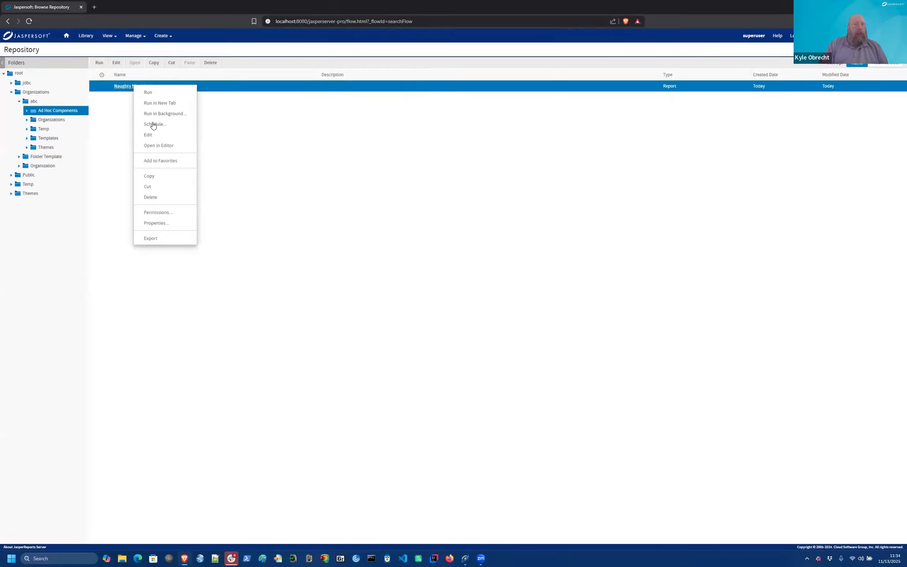
click(182, 124)
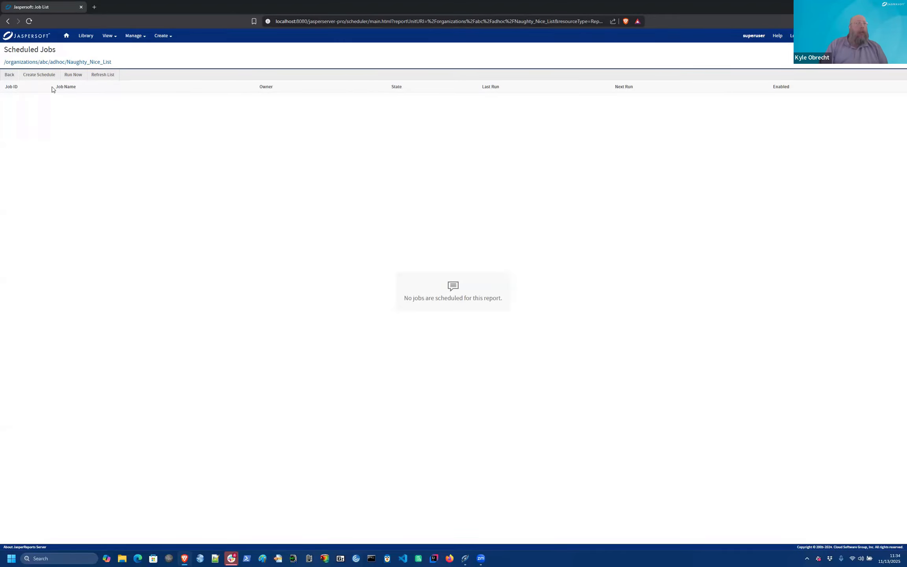
click(41, 78)
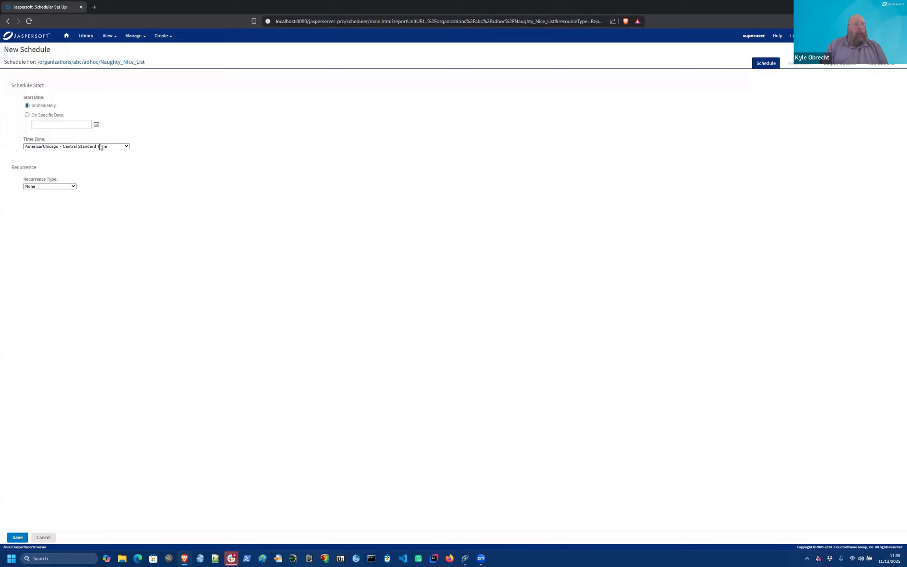
Step: Set the schedule time zone to America/New_York with Calendar recurrence
click(126, 147)
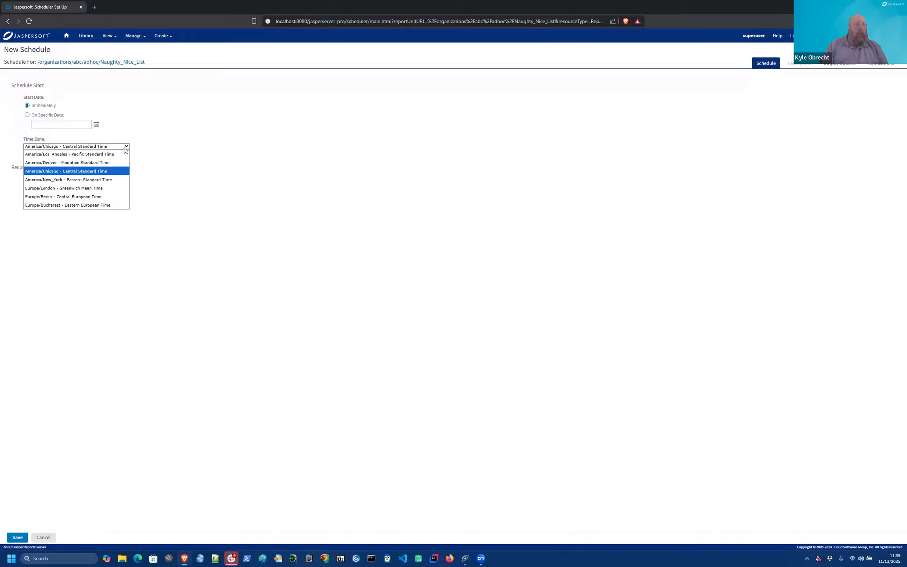
click(88, 181)
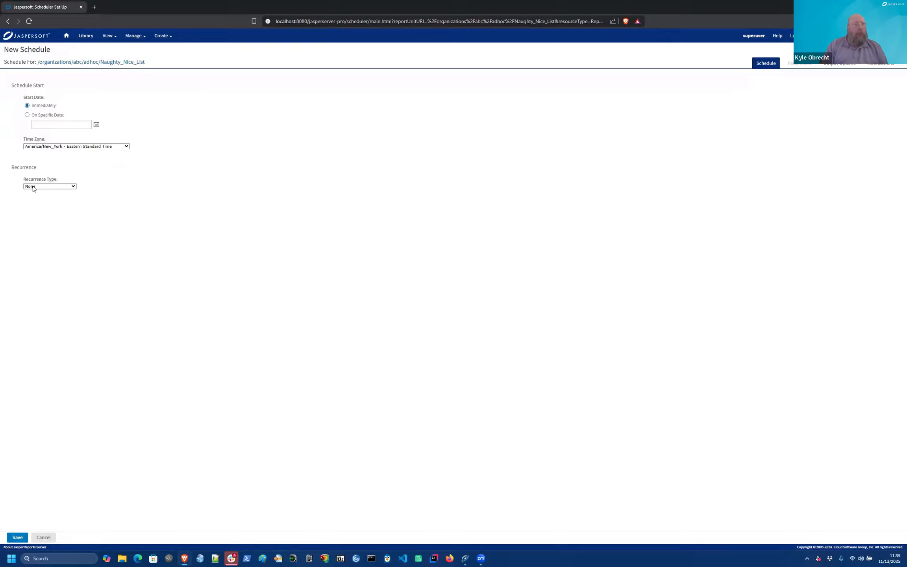
click(74, 187)
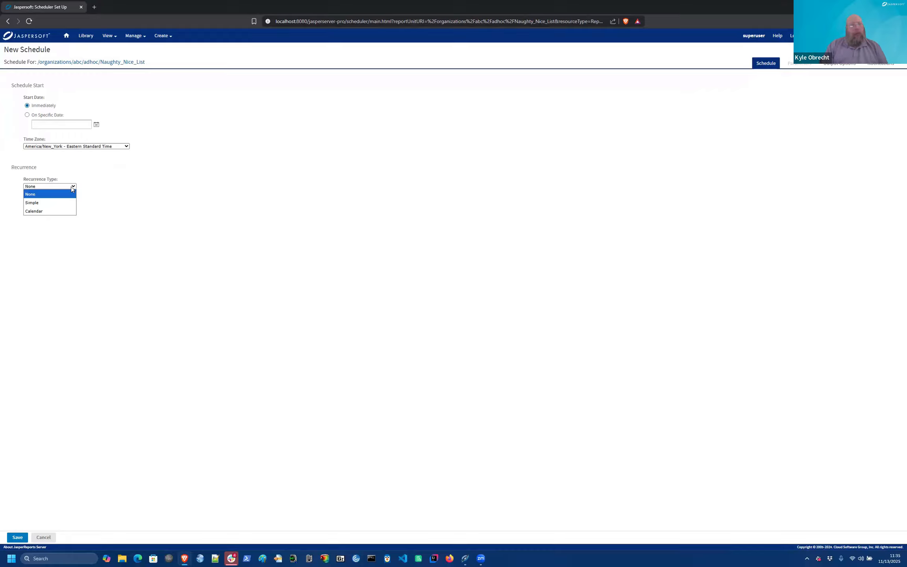
click(45, 203)
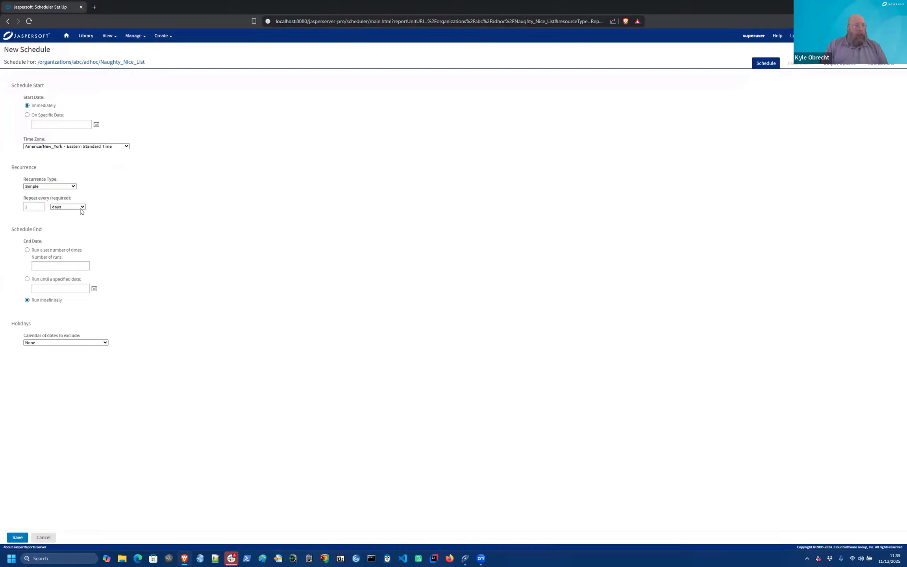
click(82, 207)
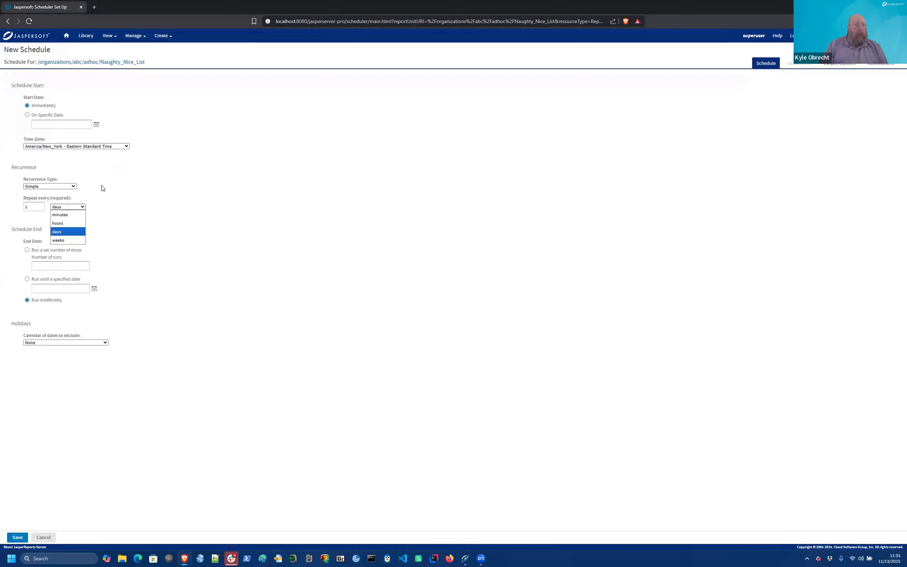
click(80, 208)
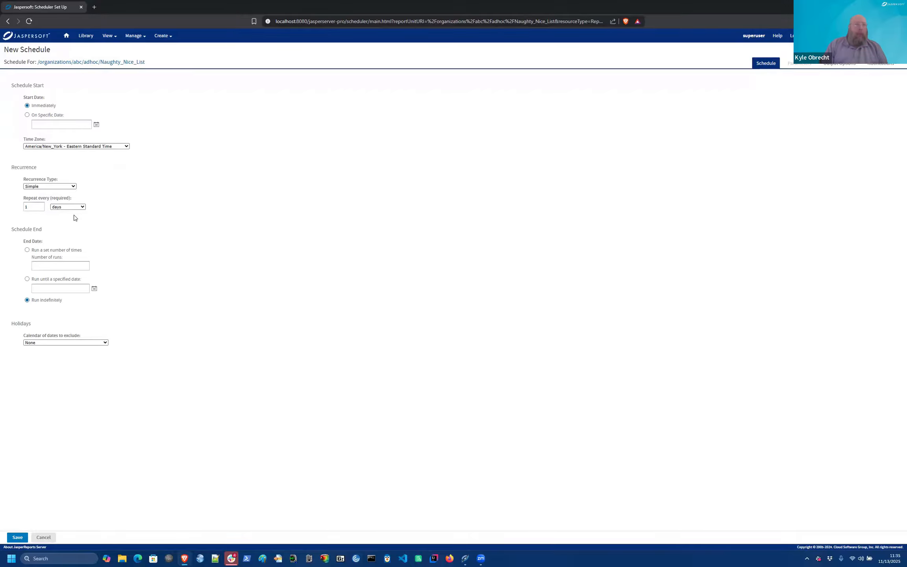
click(72, 189)
click(43, 212)
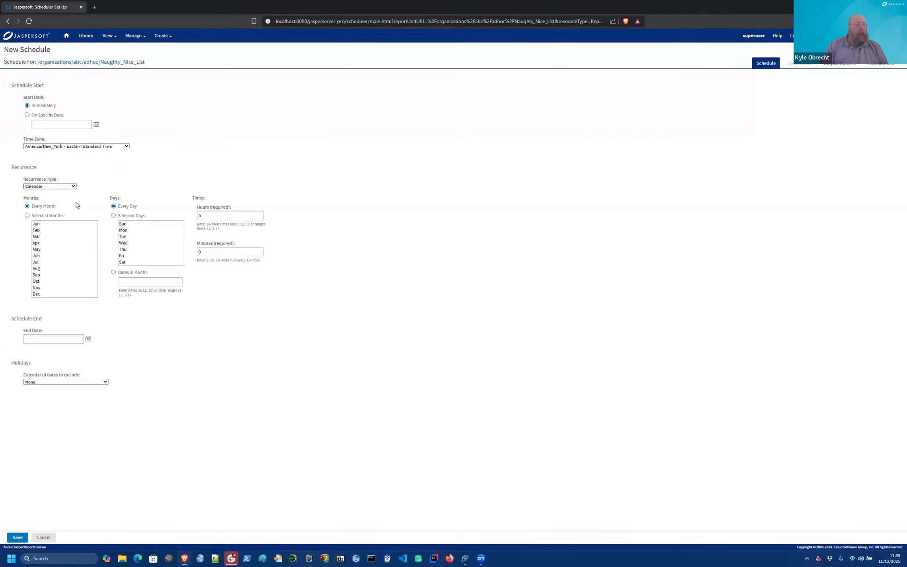
Step: Restrict the calendar recurrence to December, date 24, at hour 20
click(27, 216)
click(38, 294)
click(114, 271)
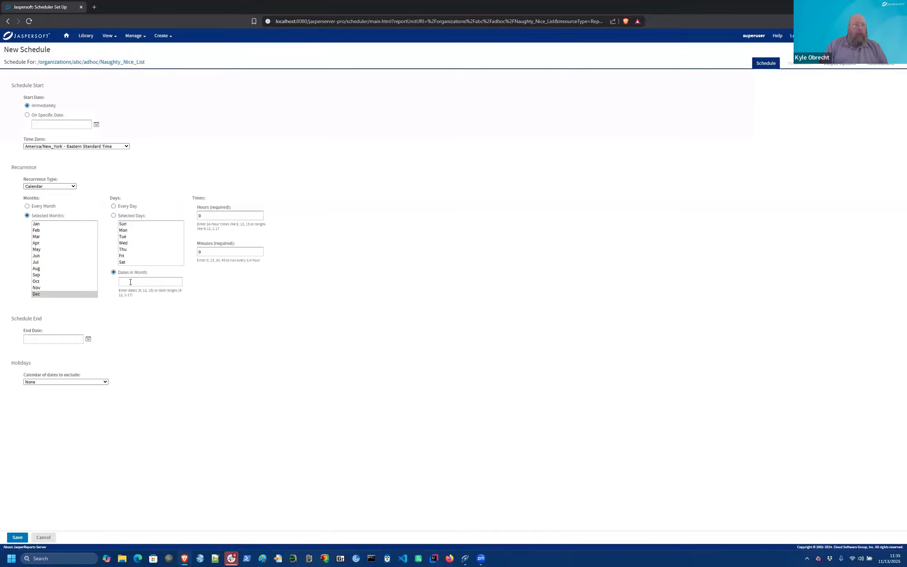
click(130, 282)
text(24)
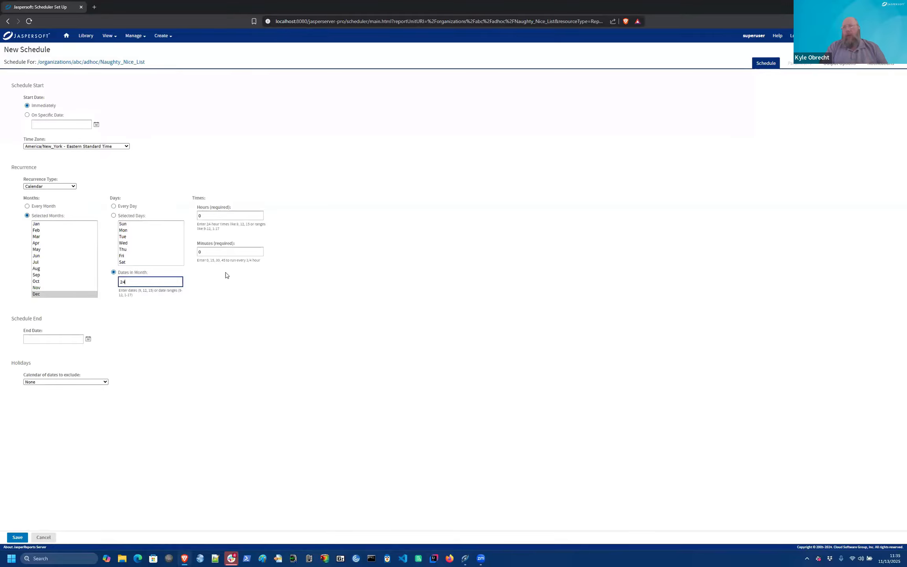
double_click(214, 216)
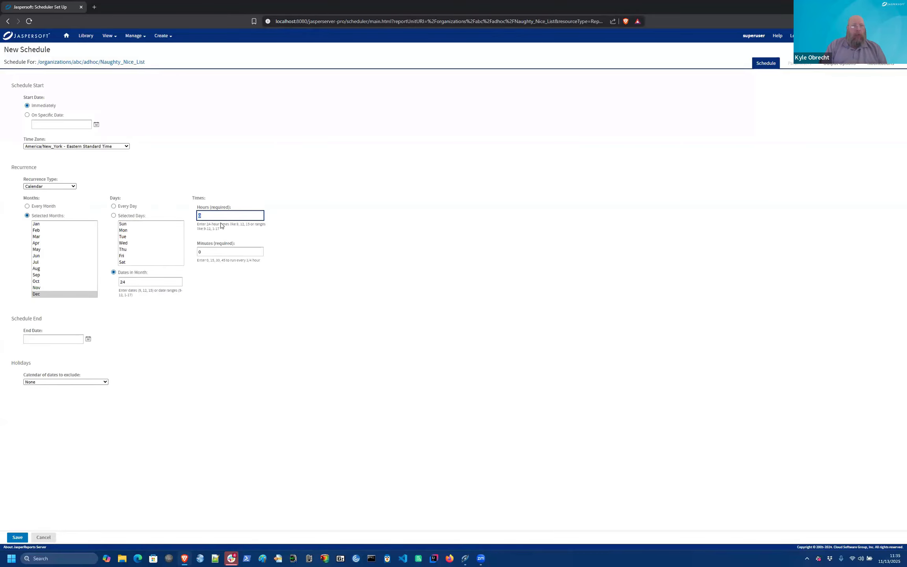
text(20)
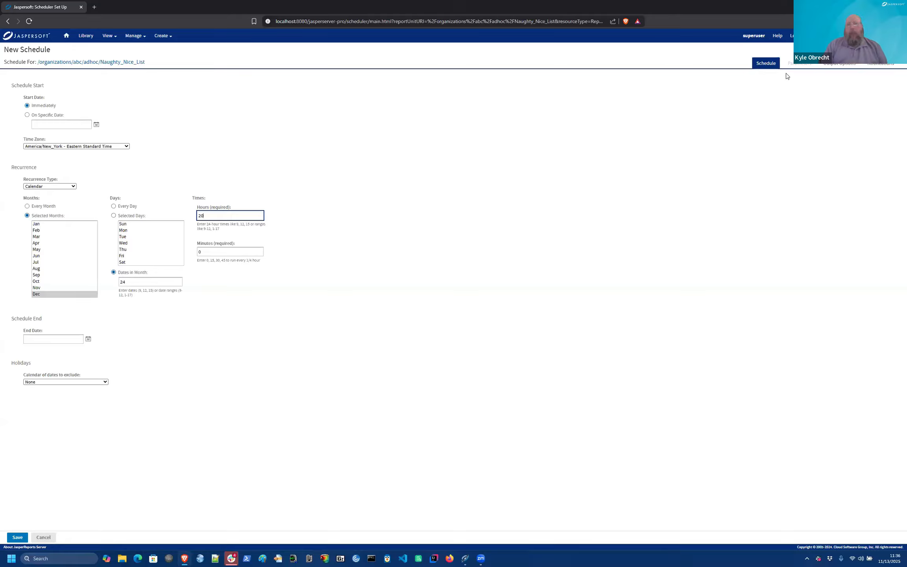
Step: Give the output description NNL, time zone America/New_York (Eastern), and output locale es - Spanish
click(837, 64)
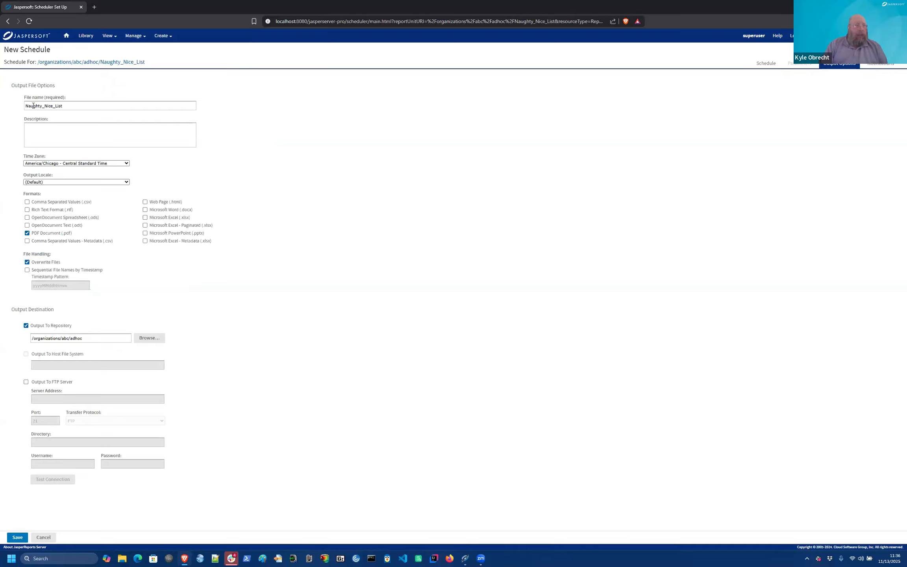
click(65, 138)
text(NNL)
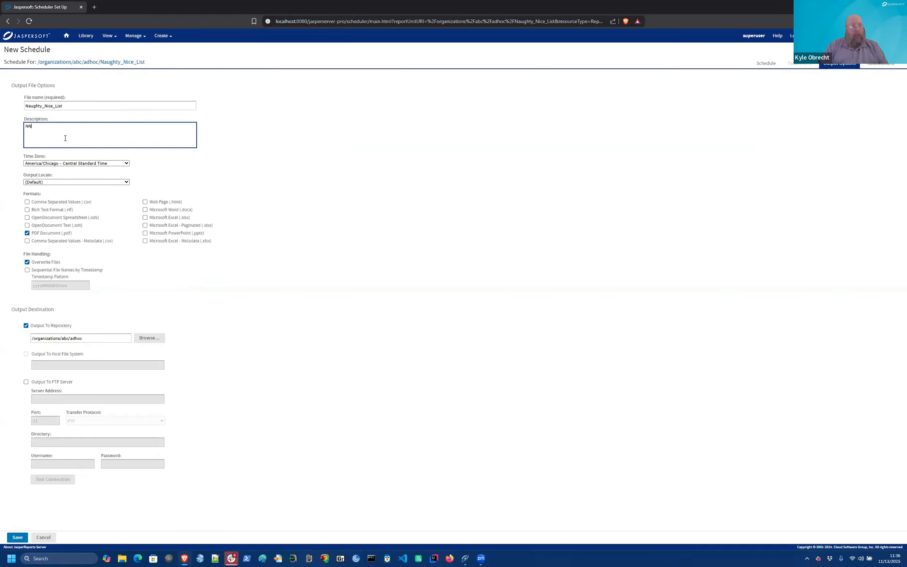
click(114, 164)
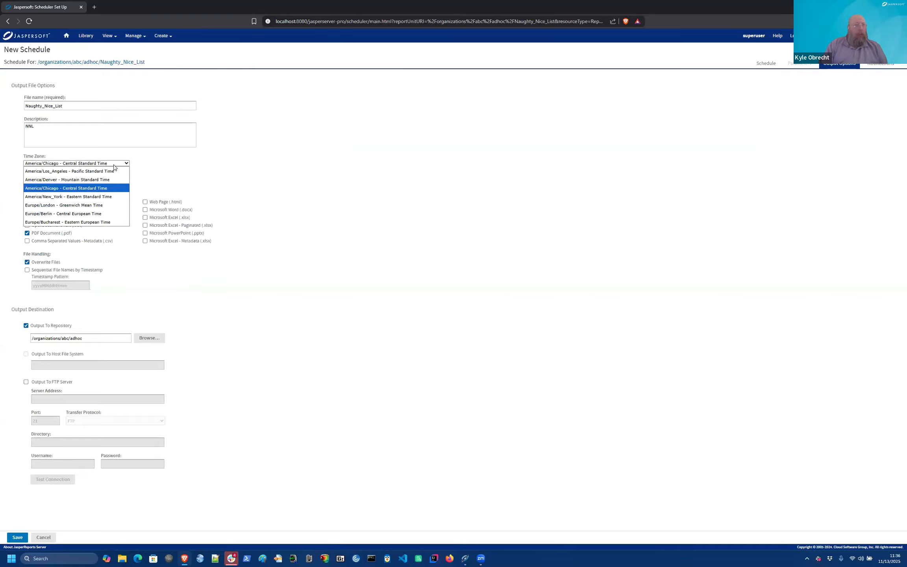
click(90, 196)
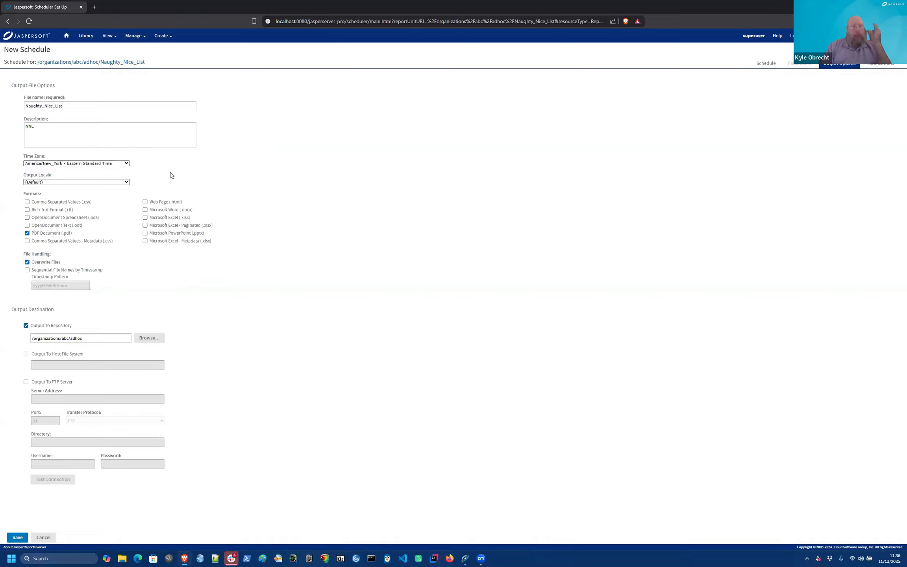
click(108, 182)
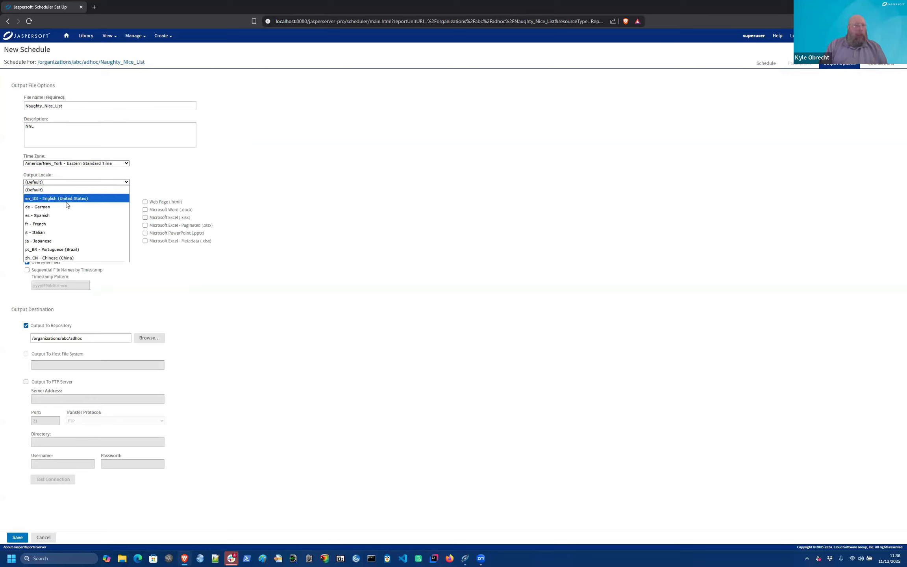
click(44, 218)
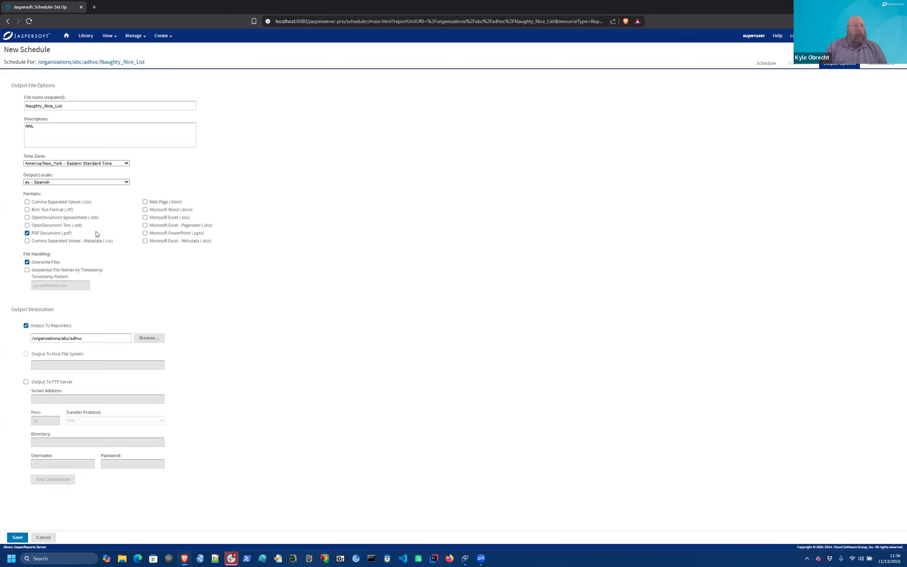
Step: Enable sequential file names by timestamp and trim the timestamp pattern to yyyy
click(27, 271)
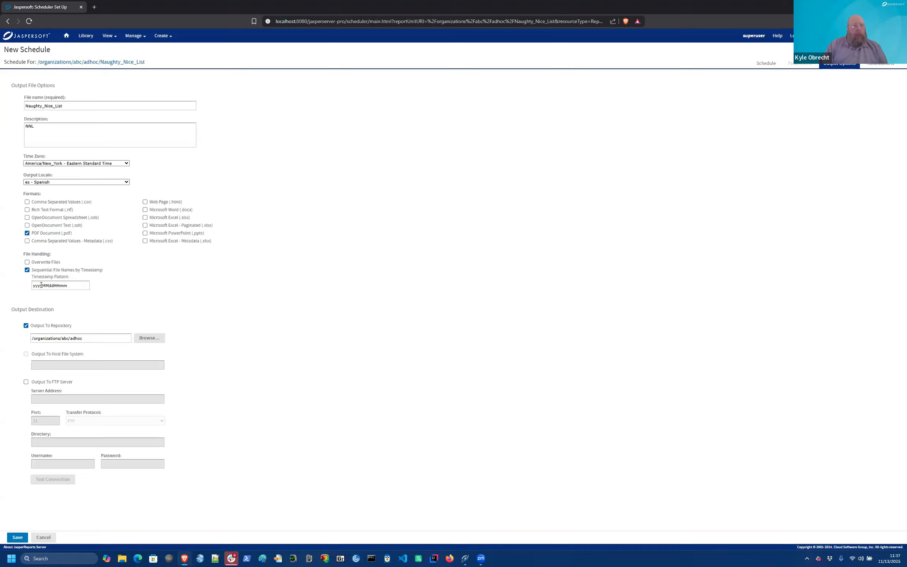
drag(43, 285, 90, 286)
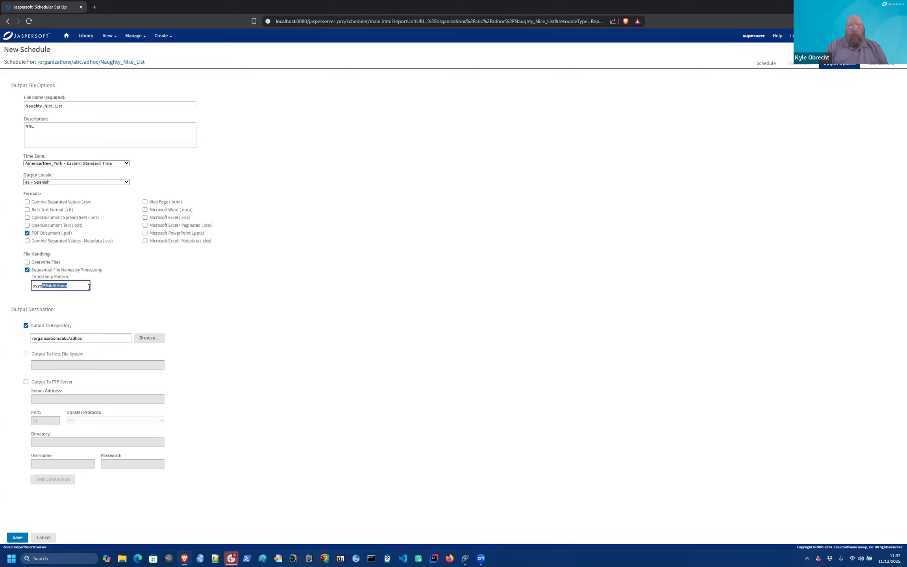
key(BackSpace)
click(31, 305)
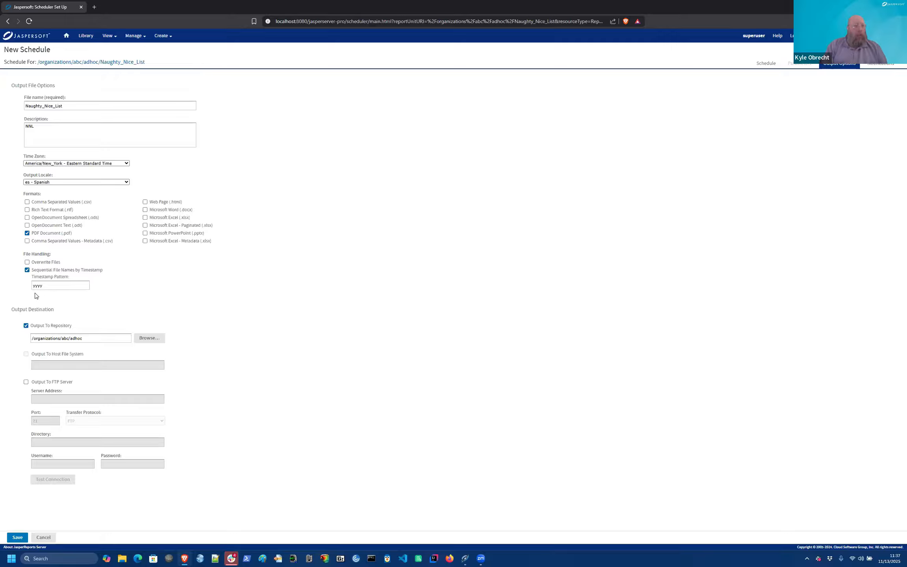
mouse_move(119, 294)
Step: Change the output folder to /organizations/abc/temp, then go to the notification settings
click(146, 339)
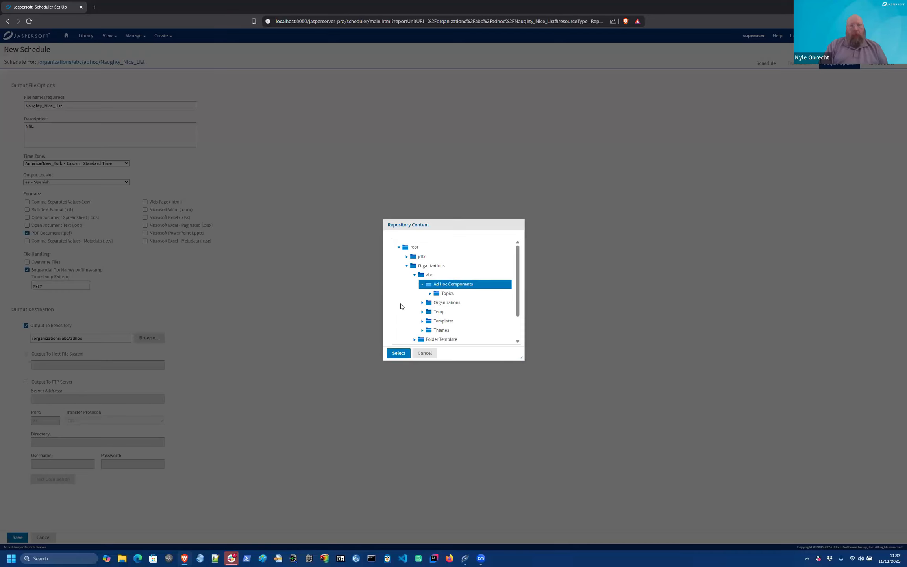
click(439, 312)
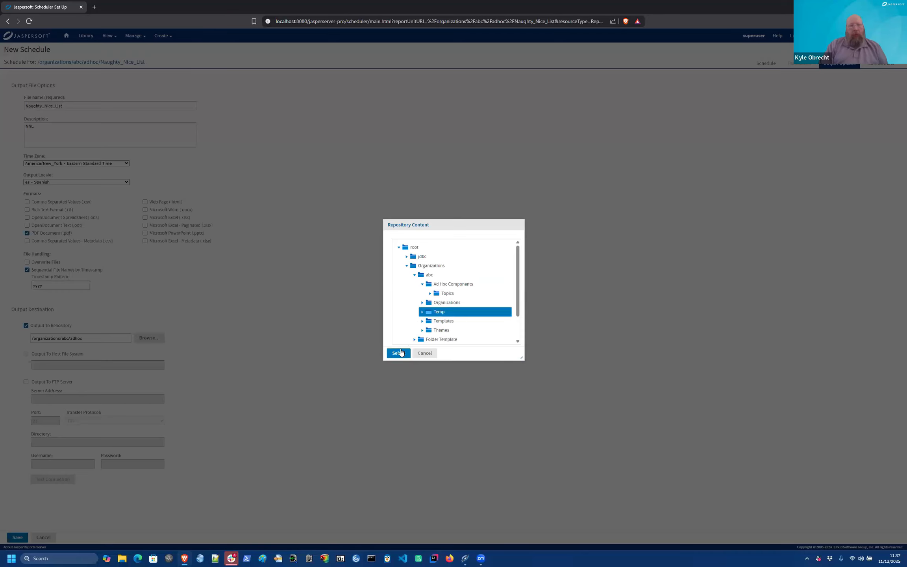
click(399, 352)
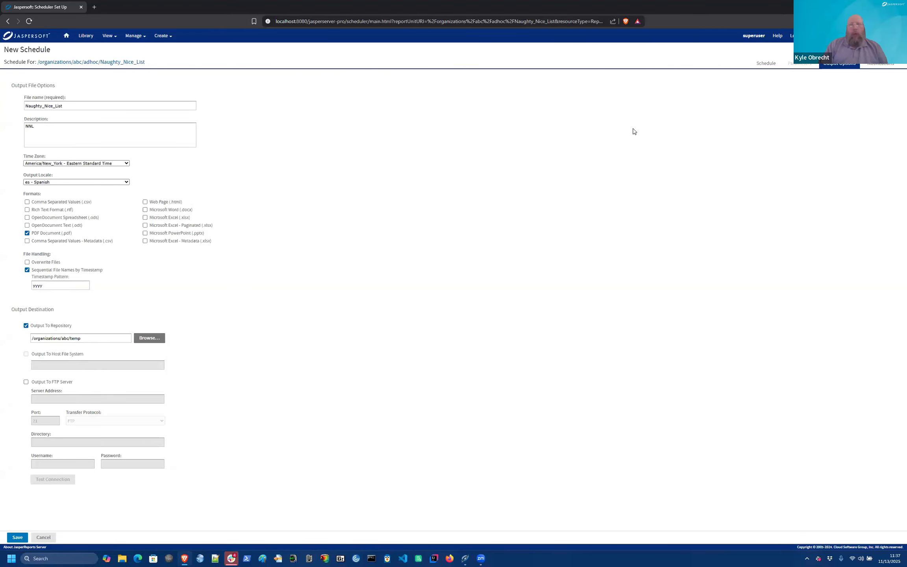
click(871, 65)
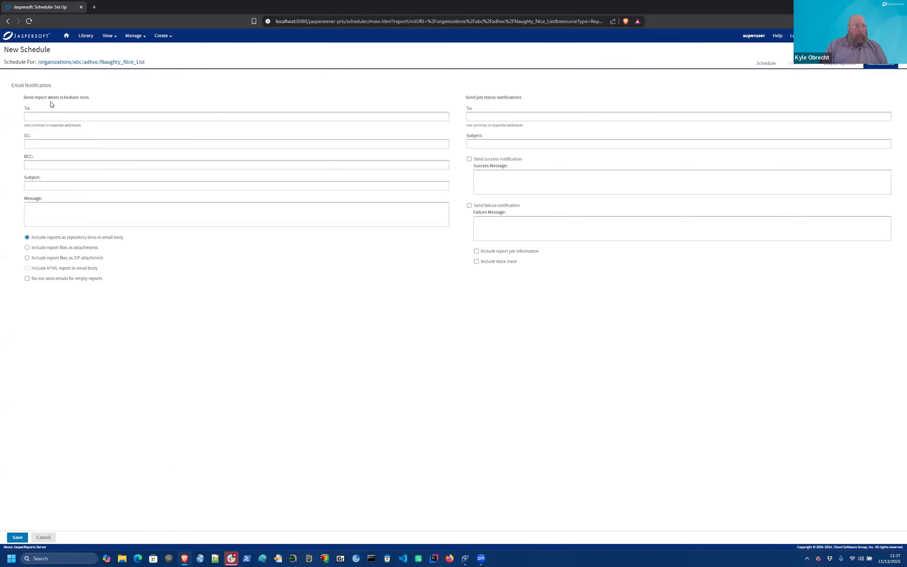
Step: Address the report email to the recipient's e-mail and add a CC e-mail address
click(49, 117)
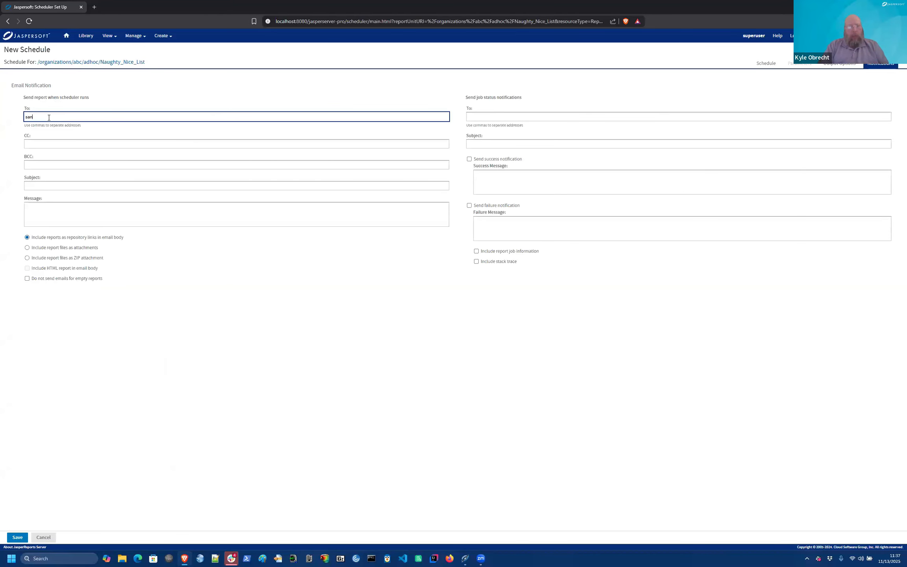
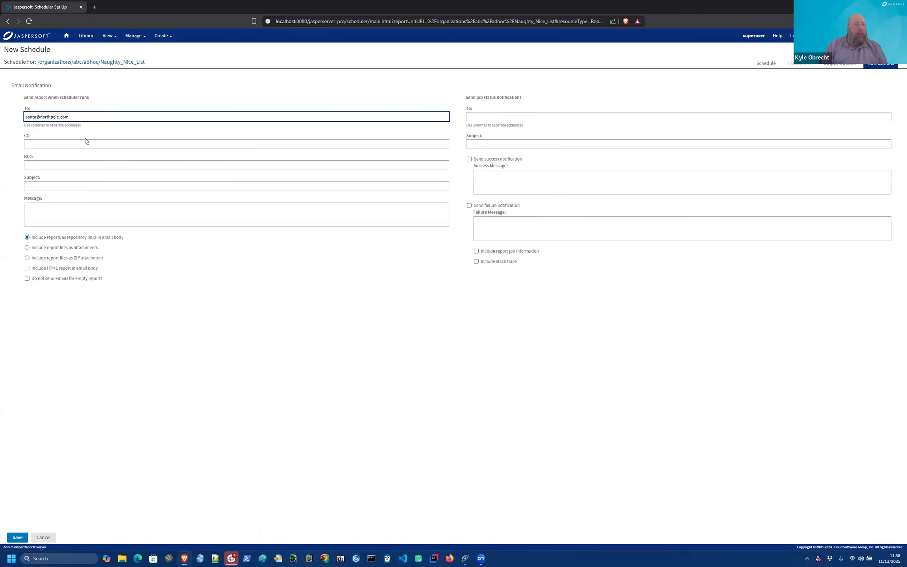
click(98, 134)
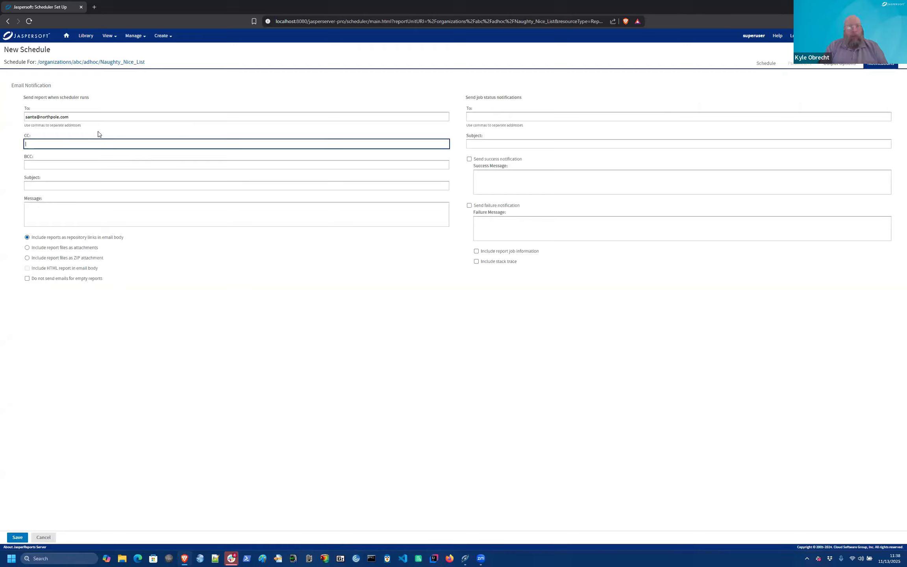
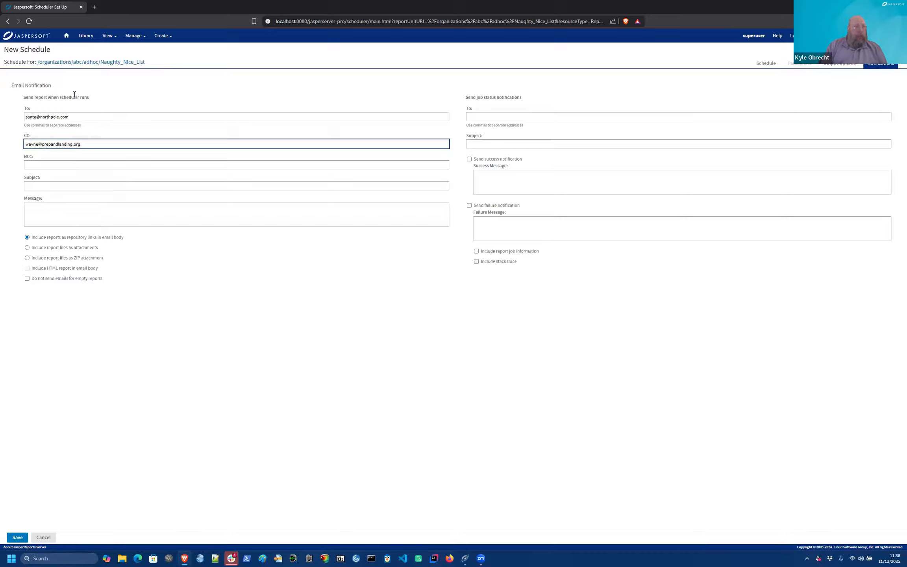
Step: Set subject 'Naughty Nice List', message 'Check it twice', and include report files as attachments
click(46, 188)
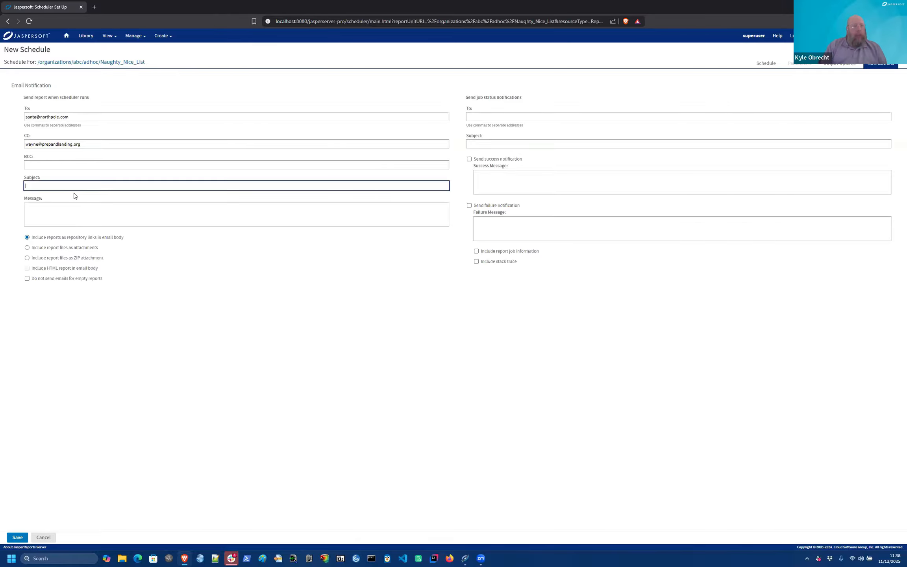
text(Naug)
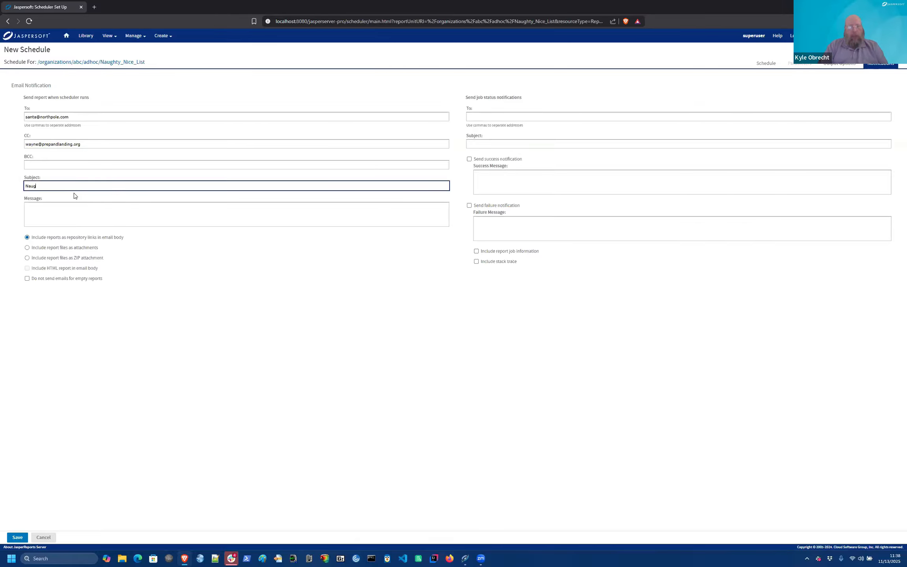
text(hty Nice List)
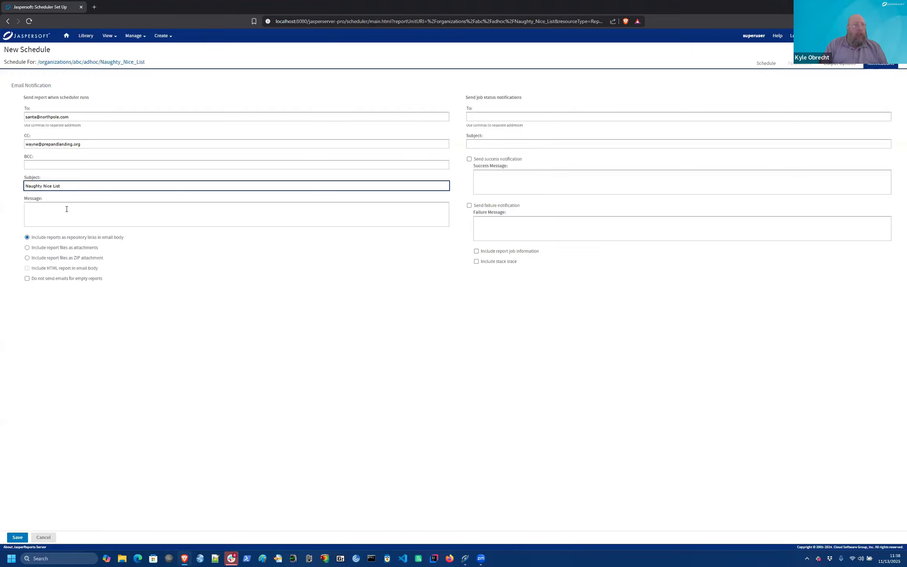
click(67, 209)
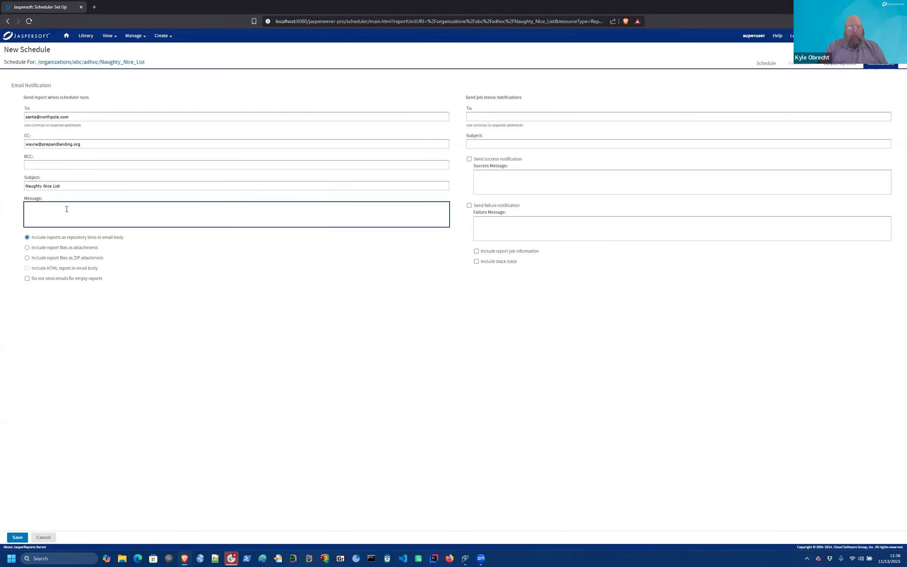
text(Check it twice!)
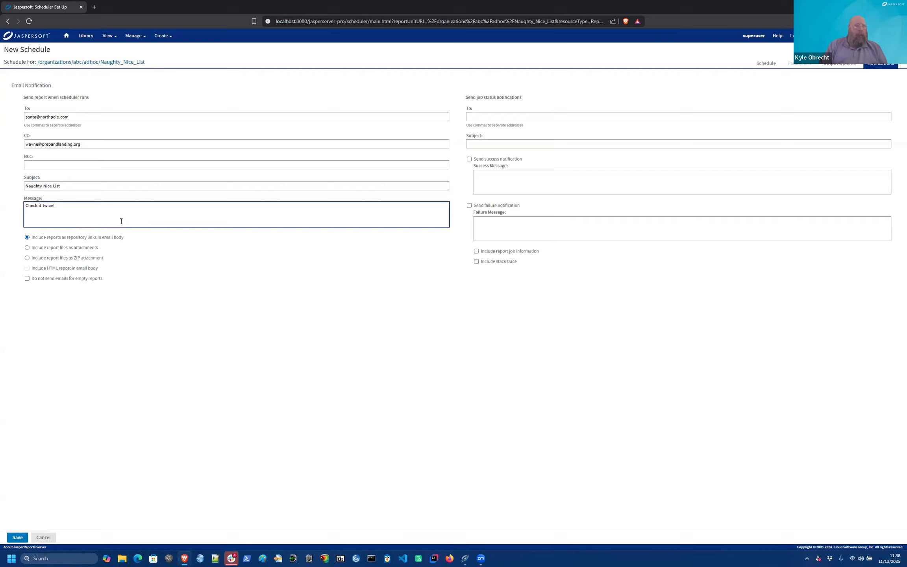
click(27, 259)
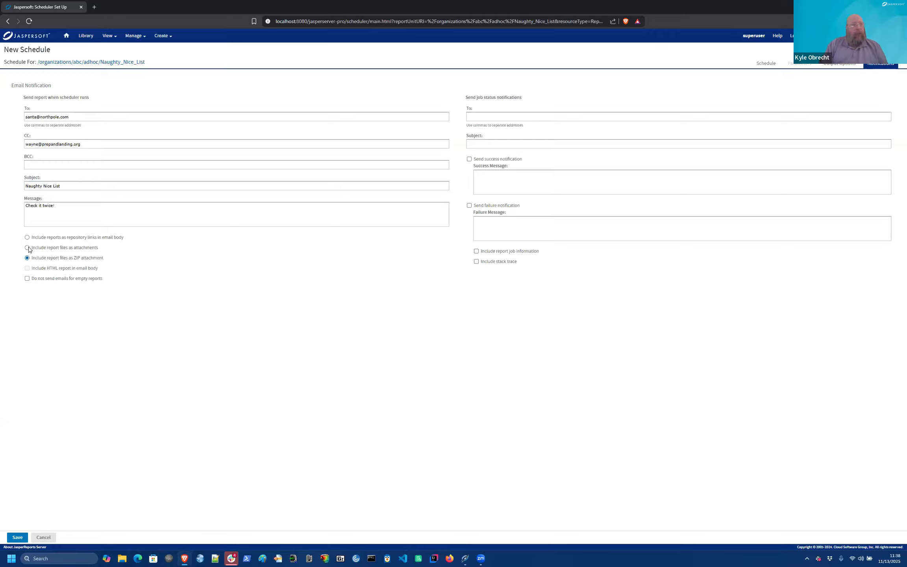
click(28, 248)
Step: Send job status notifications to the admin's e-mail with subject 'NNL Delivered' and success message 'Yay!'
click(499, 117)
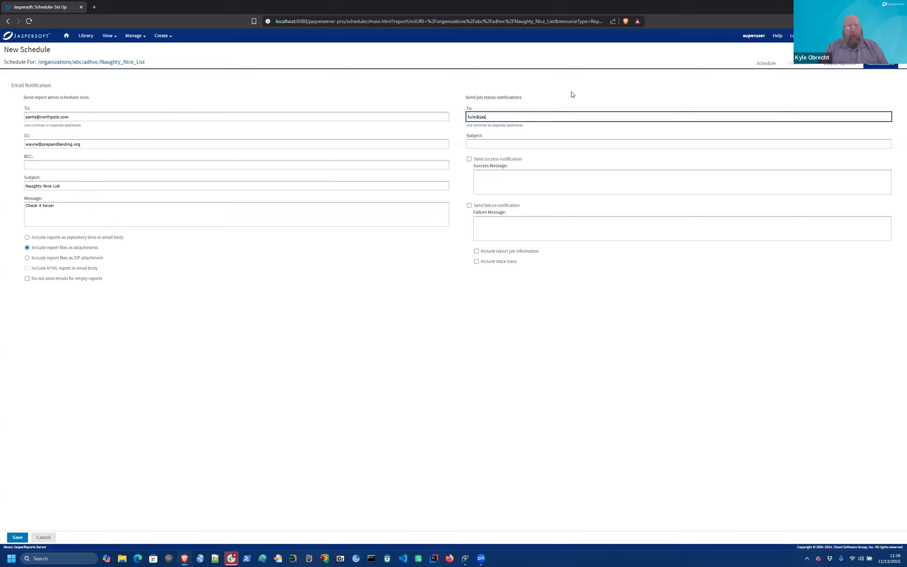
click(496, 142)
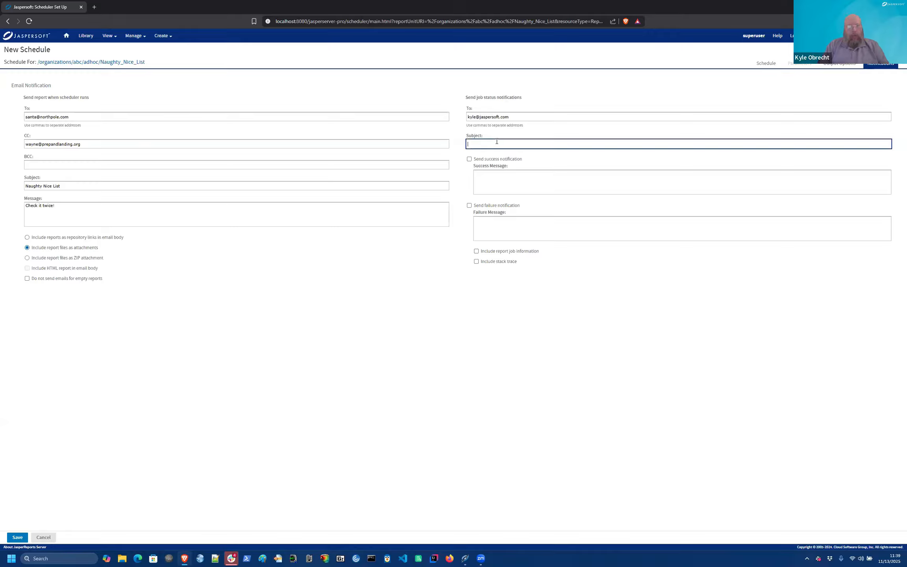
text(NNL Delivered)
click(469, 159)
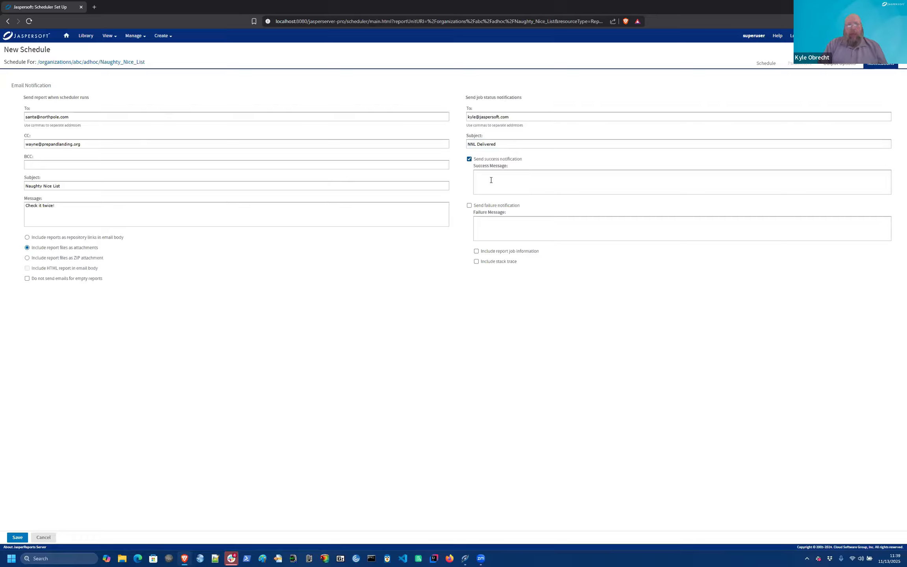
click(491, 180)
text(Yay)
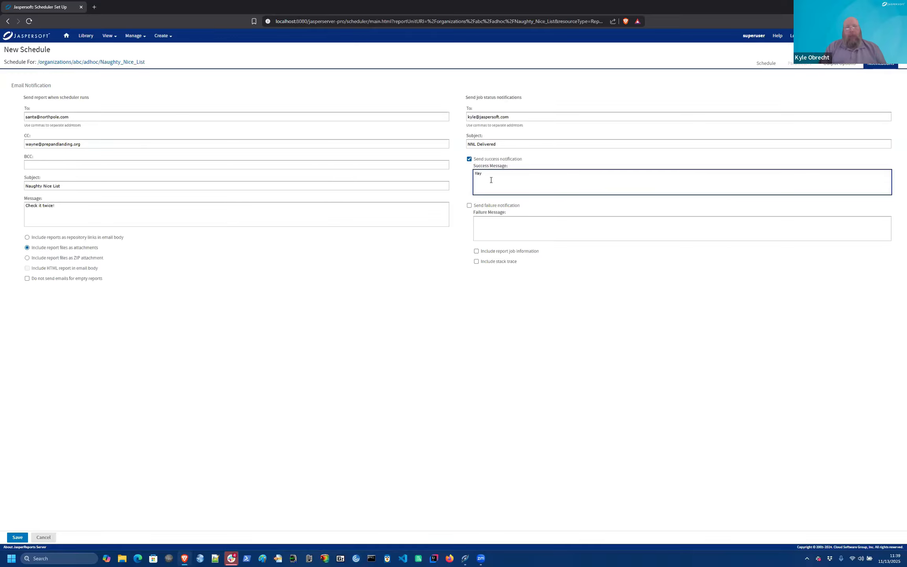
text(!)
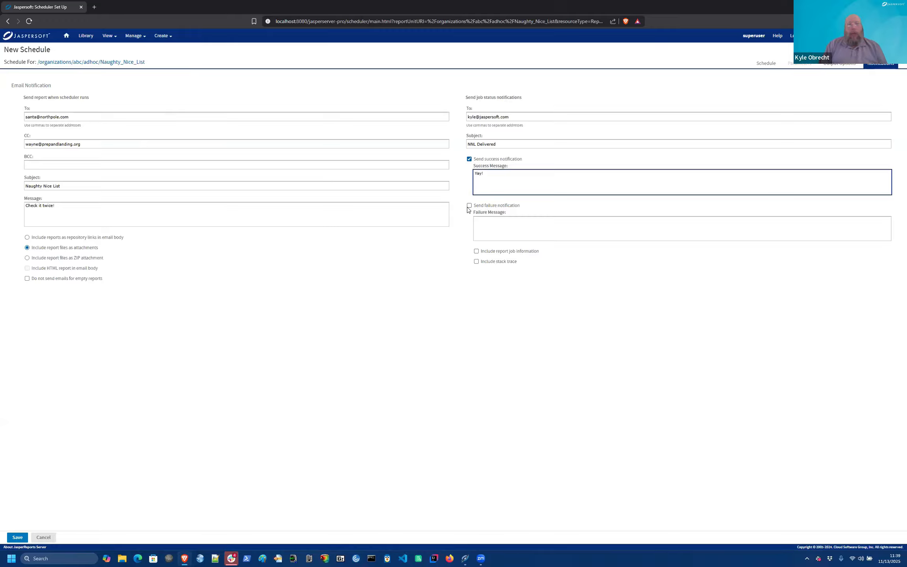
Step: Enable failure notifications with message 'Ooops', including job information and the stack trace
click(488, 224)
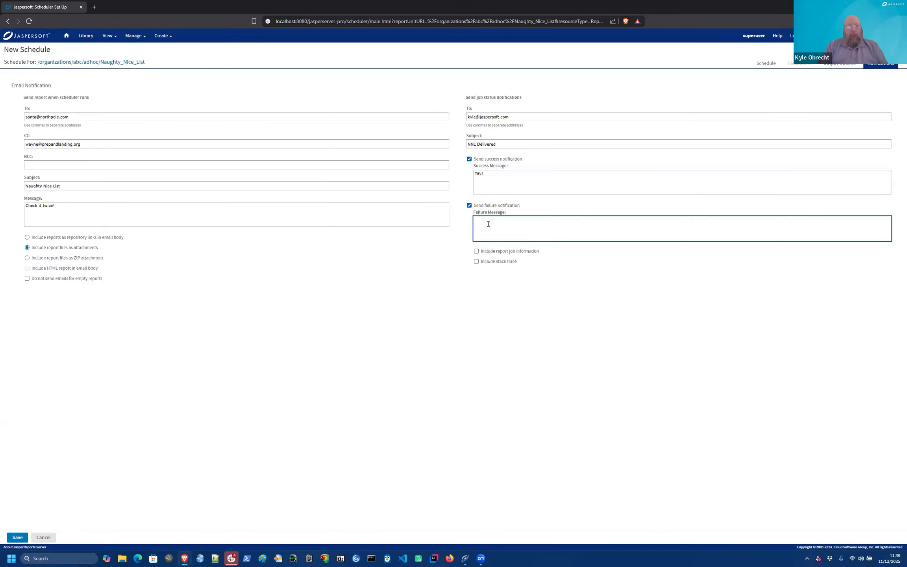
text(Ooops)
click(477, 251)
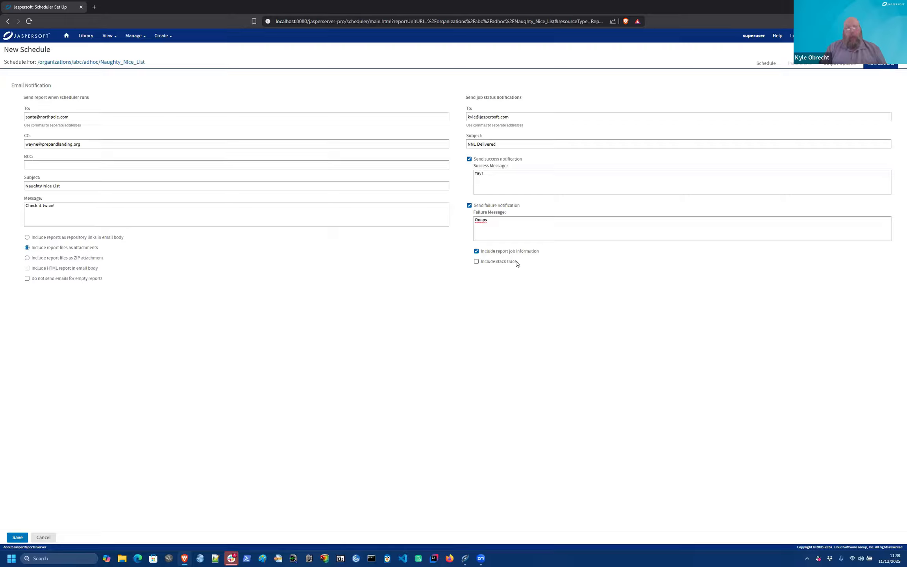
click(476, 262)
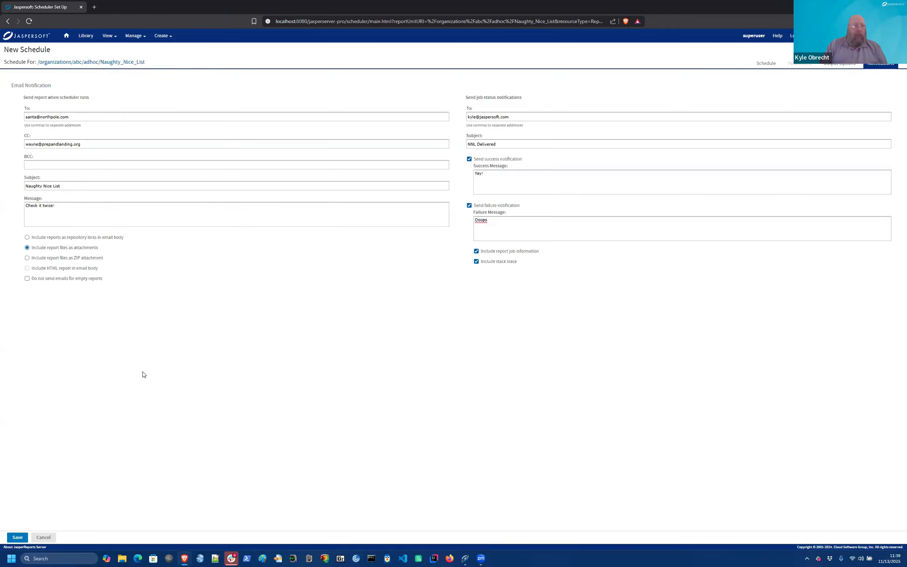
Step: Save the schedule under the job name 'NNL Job'
click(17, 537)
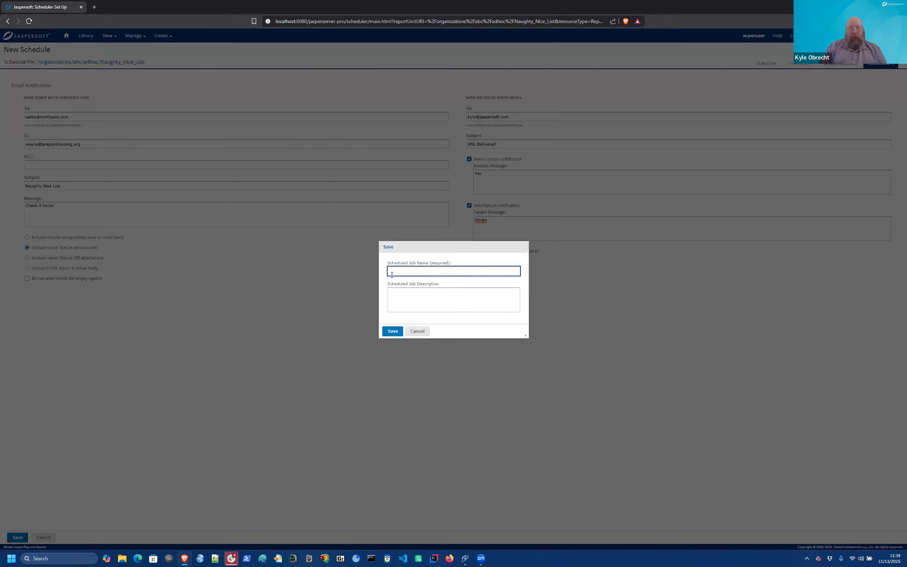
text(NNL )
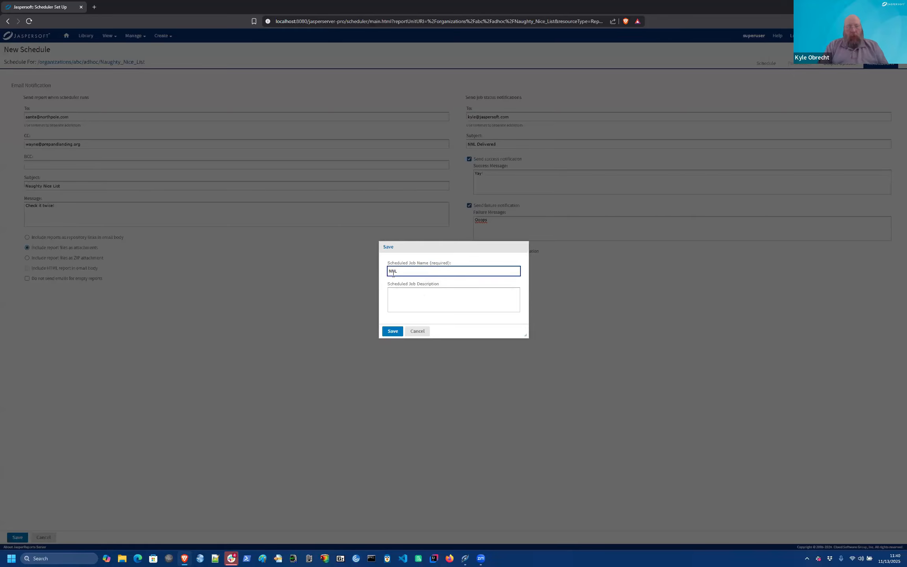
text(Job)
click(393, 331)
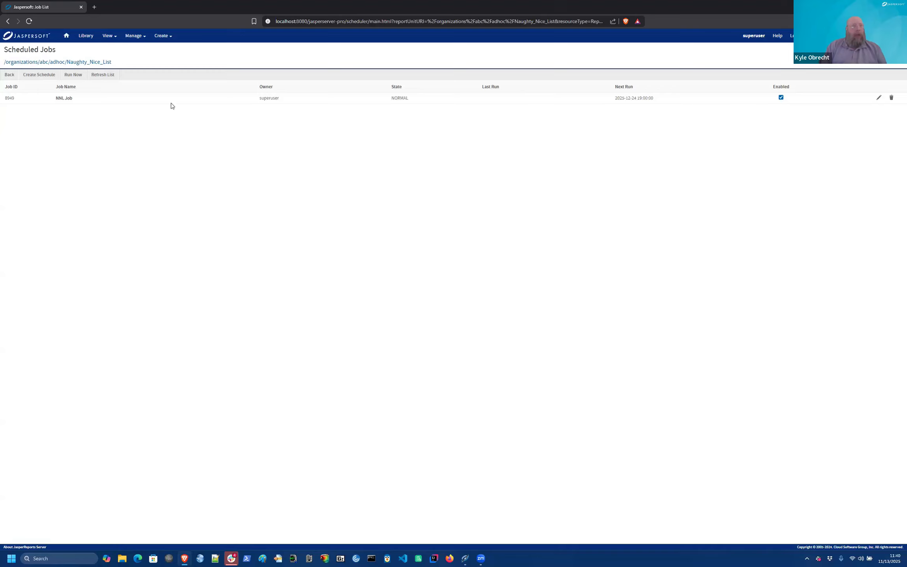
click(37, 75)
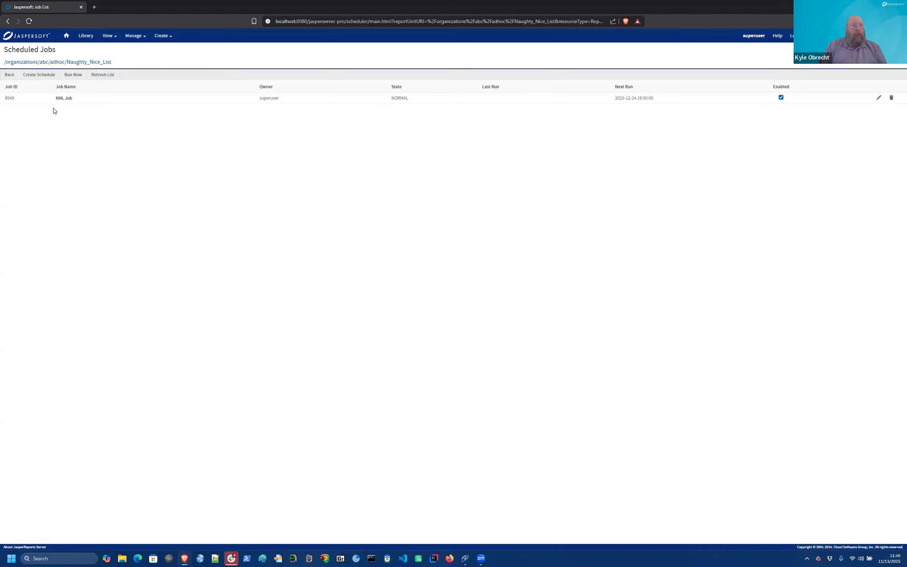
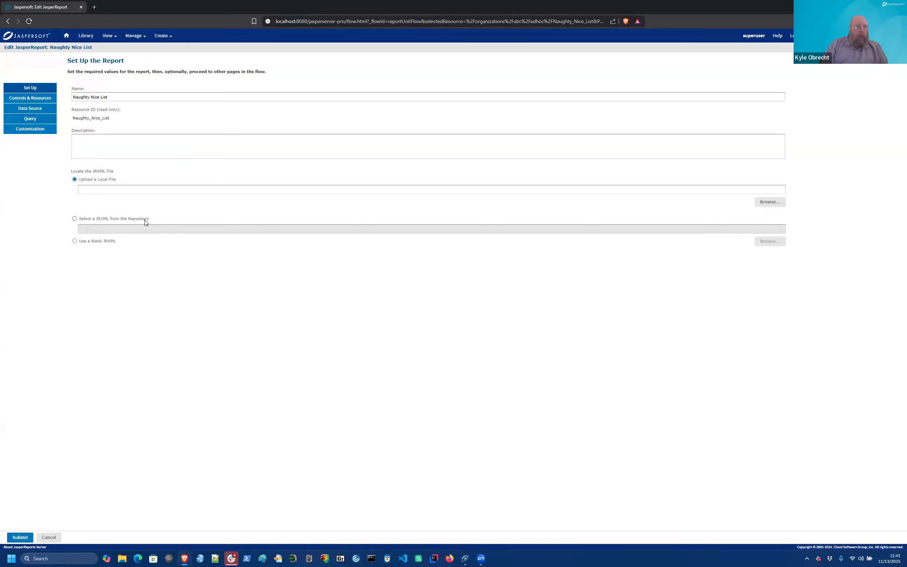
Step: Cancel the report edit, run Naughty Nice List, which is empty, and close the viewer
click(47, 538)
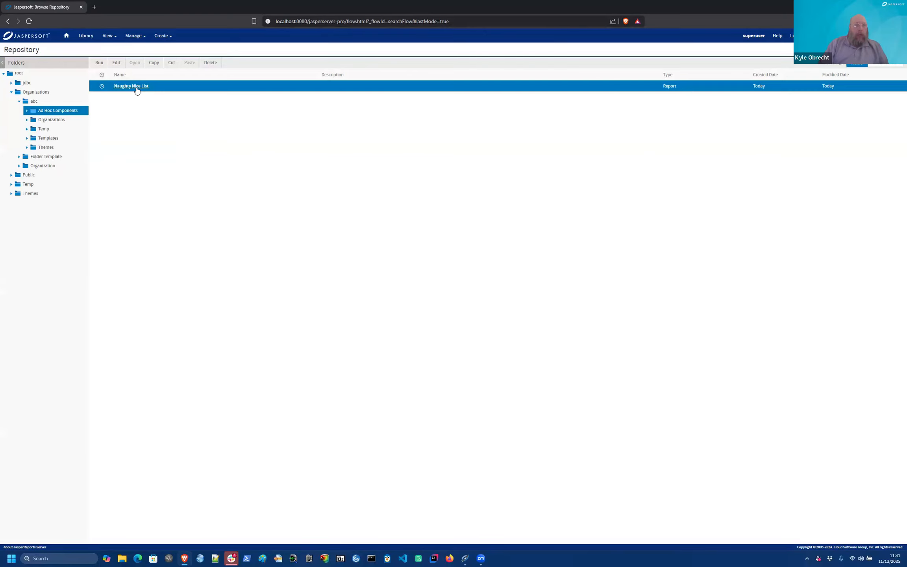
click(131, 86)
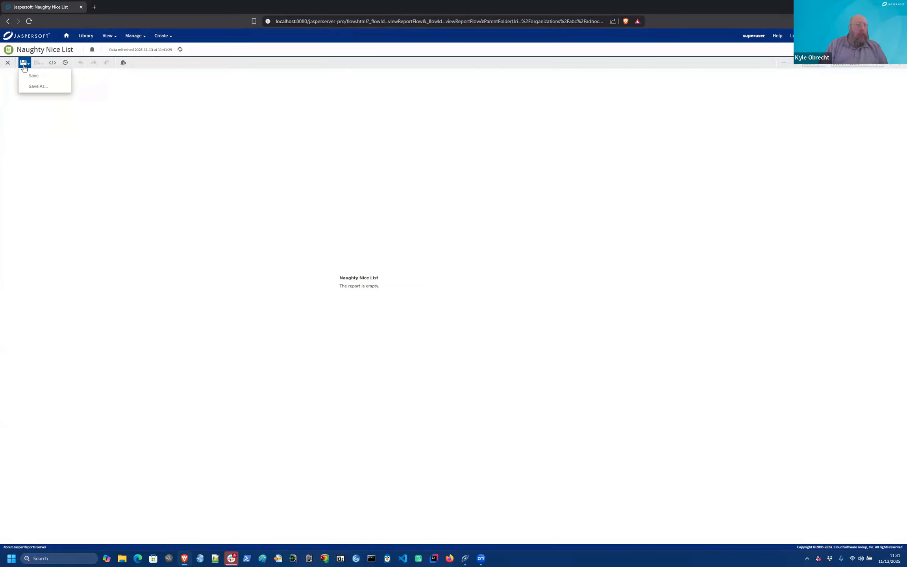
mouse_move(23, 65)
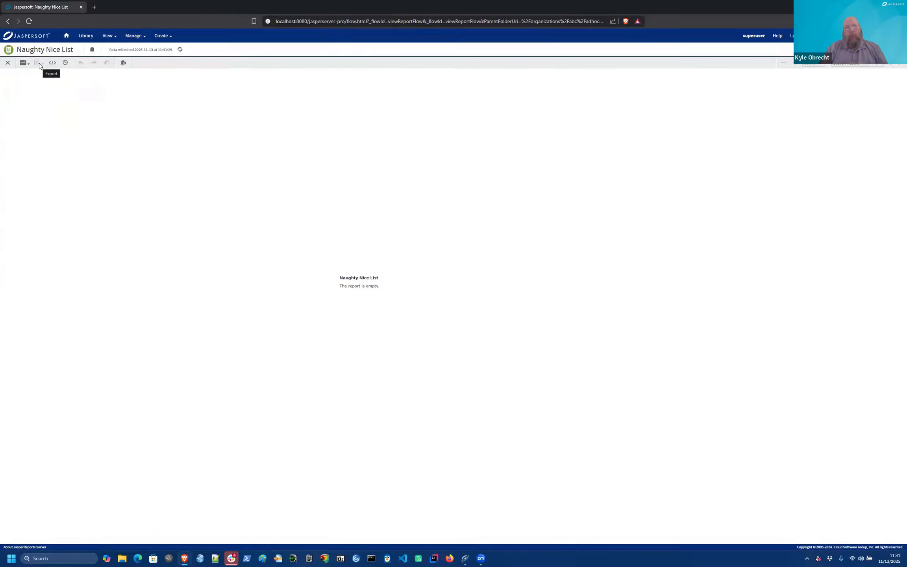
click(8, 62)
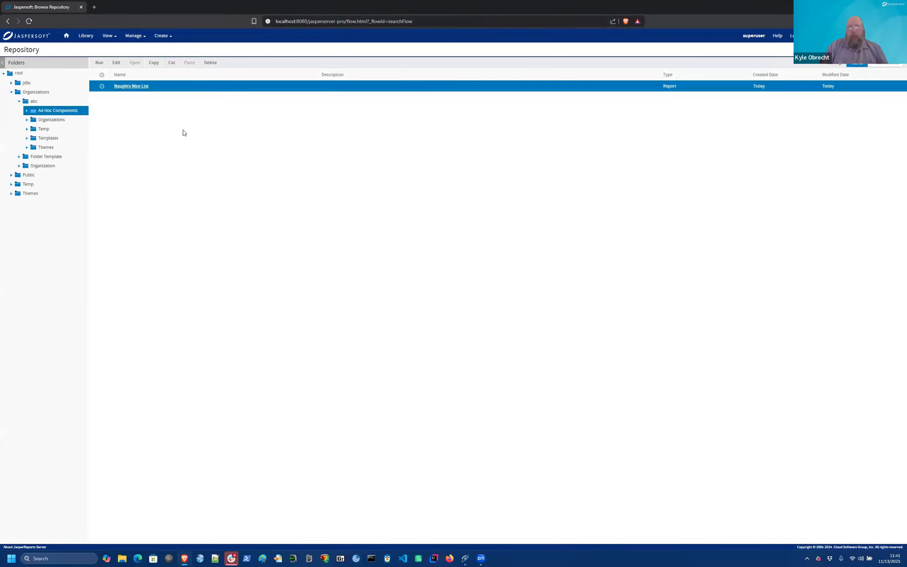
click(116, 63)
Step: From the Admin Console, open the NNL Job's Output Options and edit file name Naughty_Nice_List
mouse_move(134, 36)
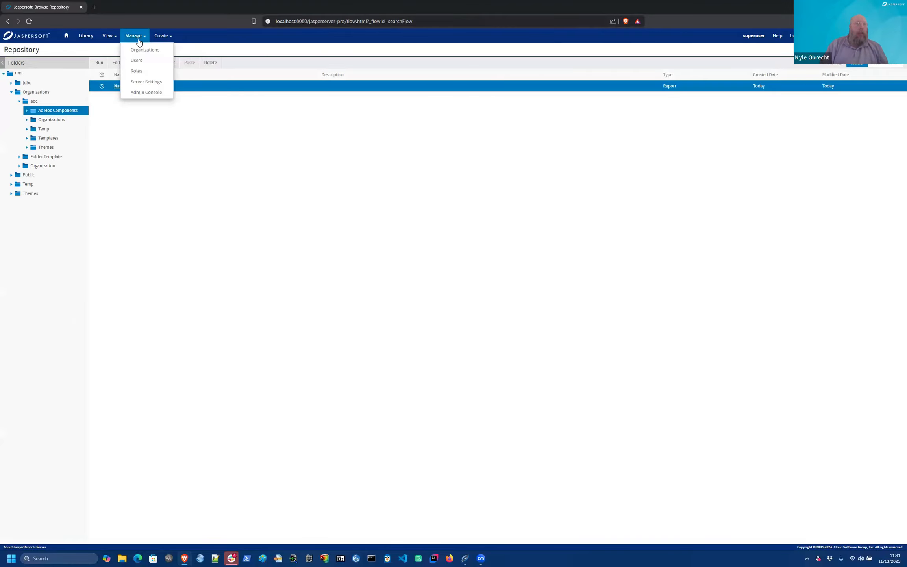
click(139, 93)
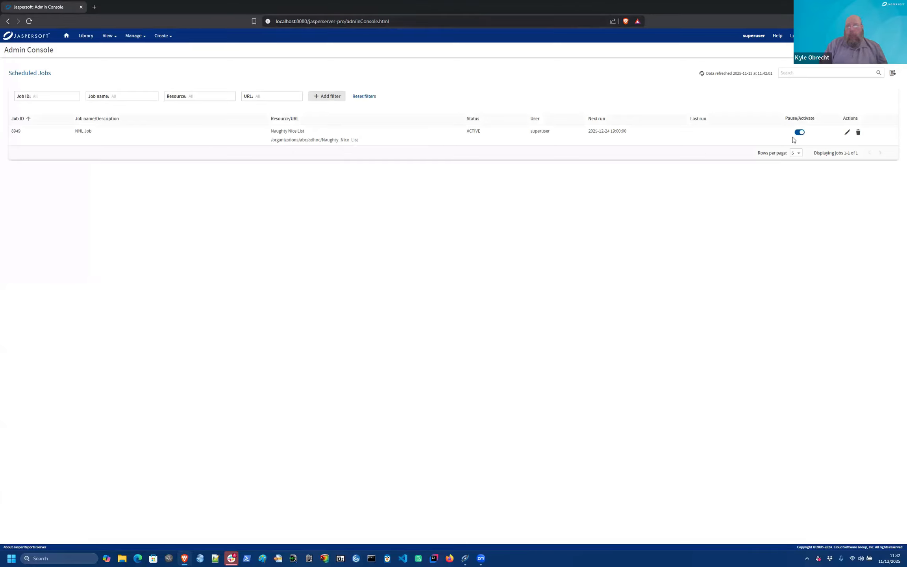
click(846, 134)
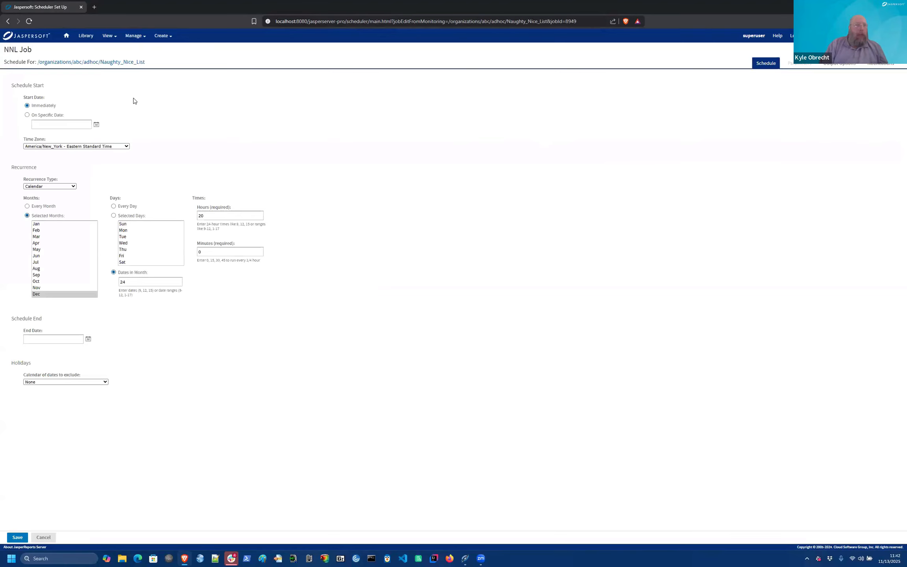
click(849, 70)
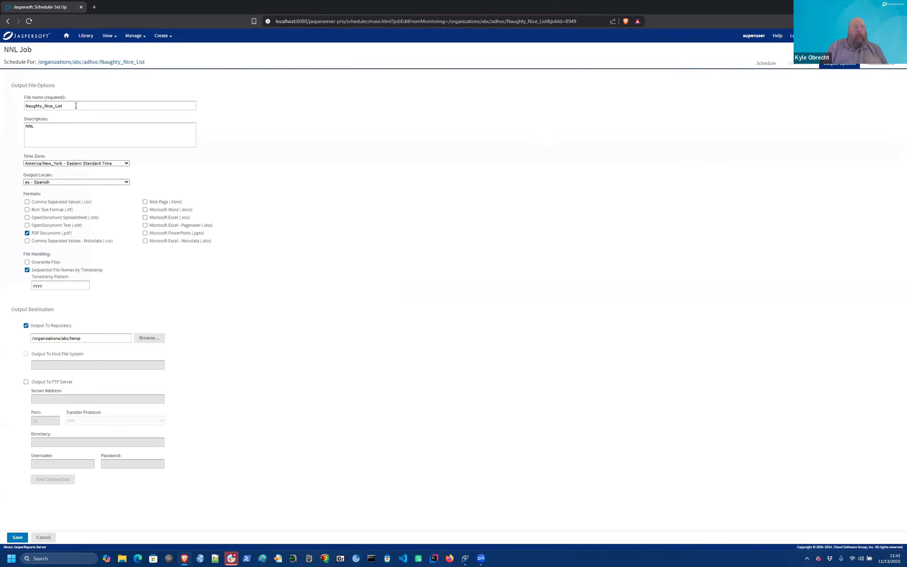
click(75, 105)
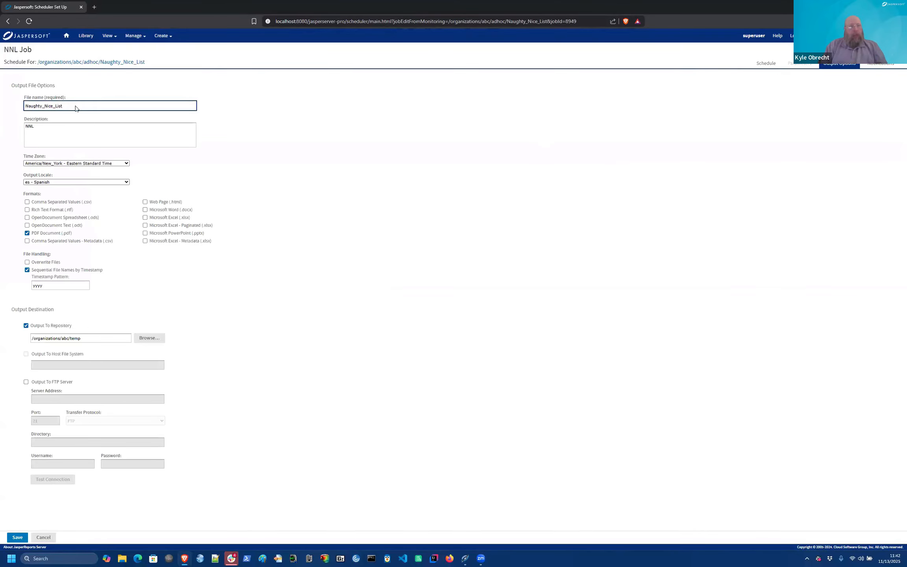
key(alt+Tab)
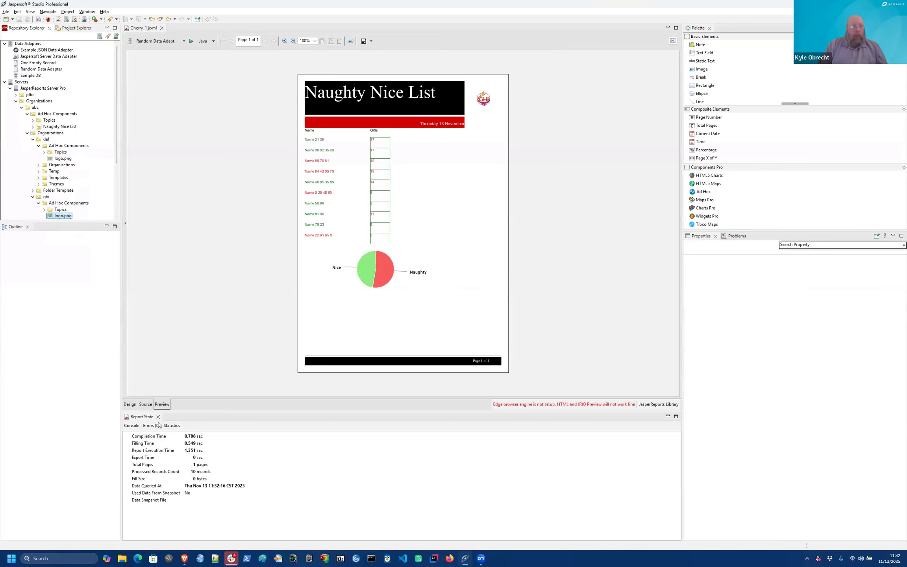
Step: In design view, copy $P{LoggedInUserTenantId} from the logo image's expression
click(130, 405)
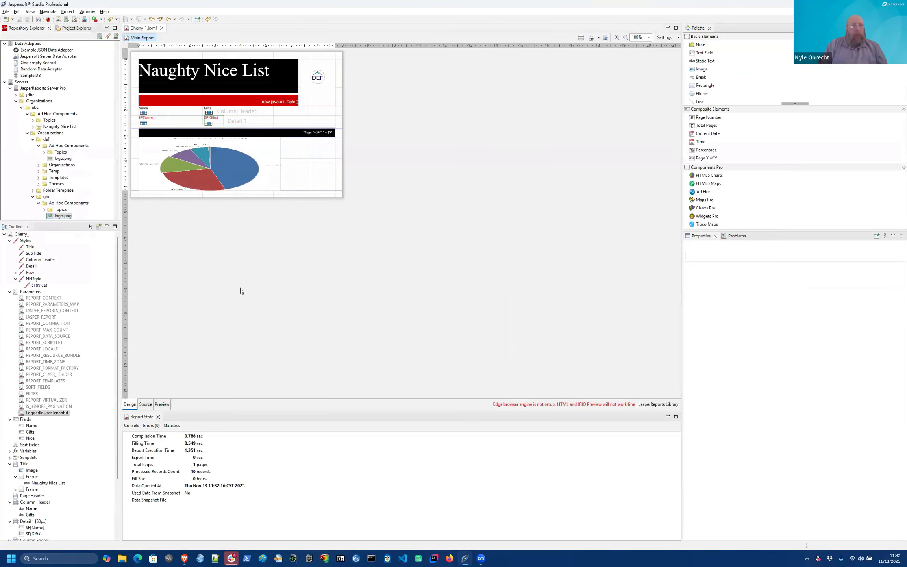
click(326, 83)
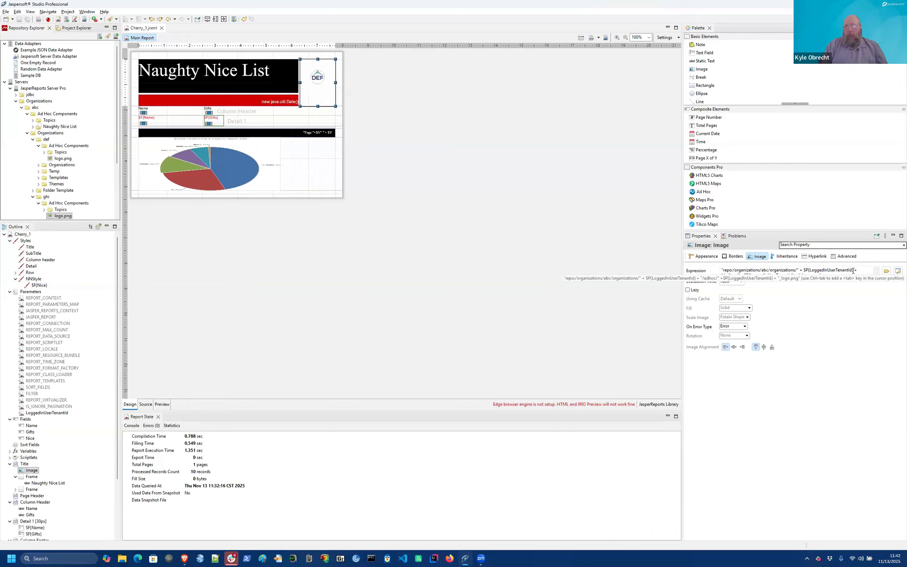
drag(855, 270, 808, 269)
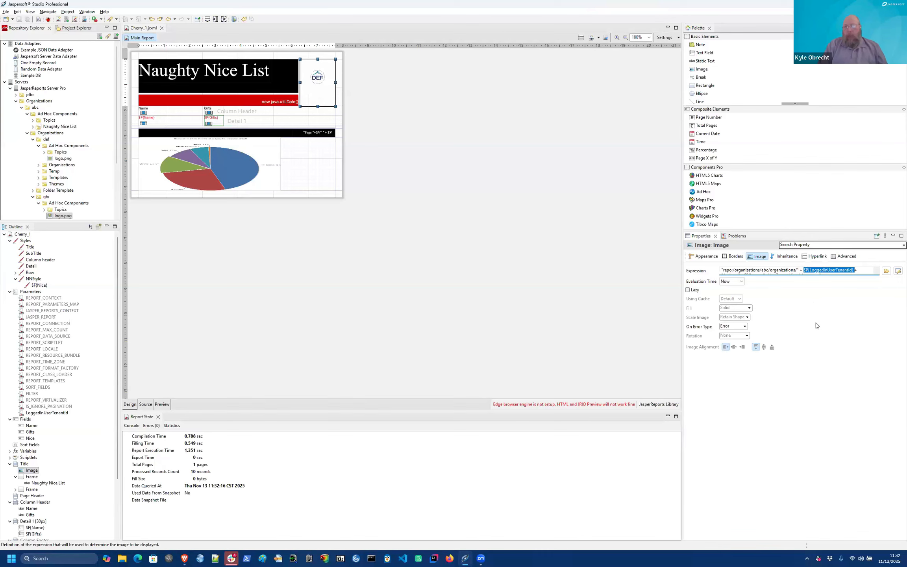
key(alt+Tab)
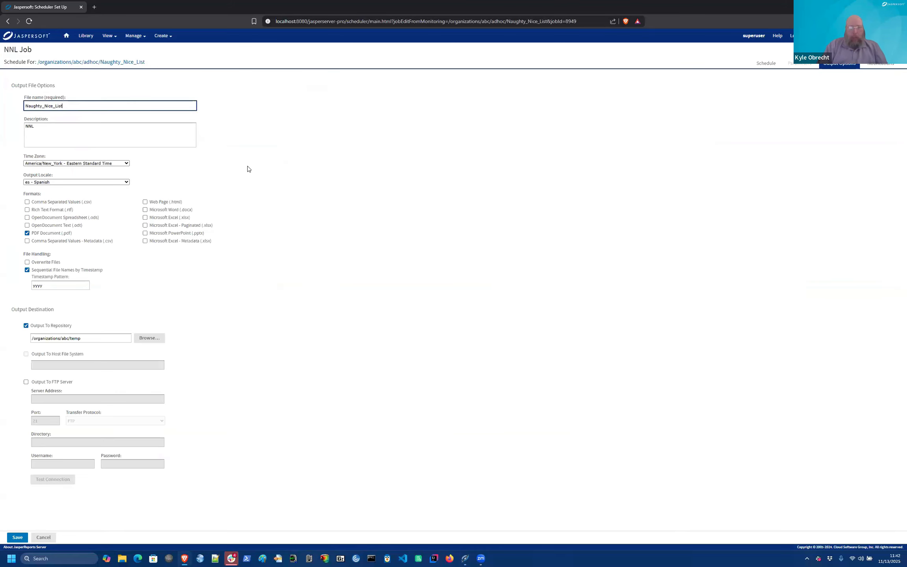
Step: Paste $P{LoggedInUserTenantId} into the output file name, then cancel back to Scheduled Jobs
text(_$P{LoggedInUserTenantId})
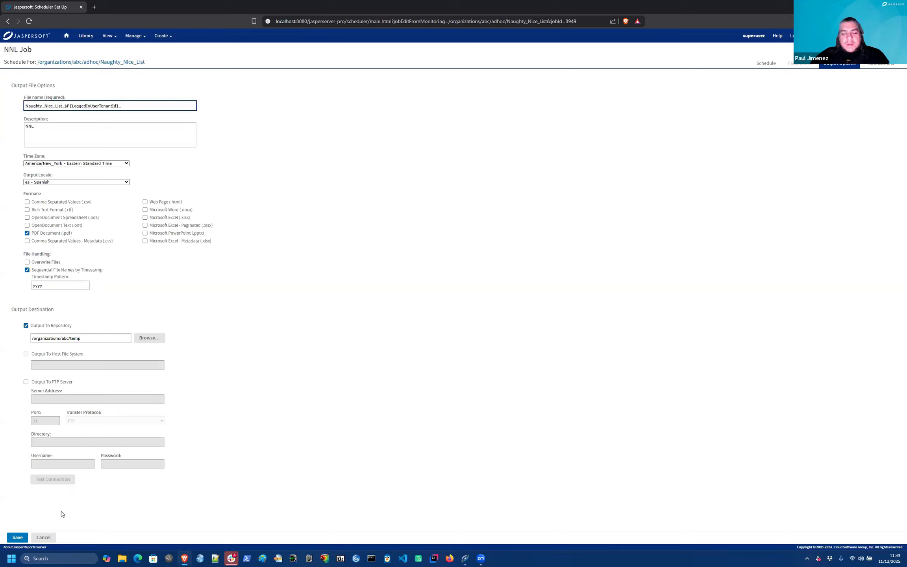
click(44, 537)
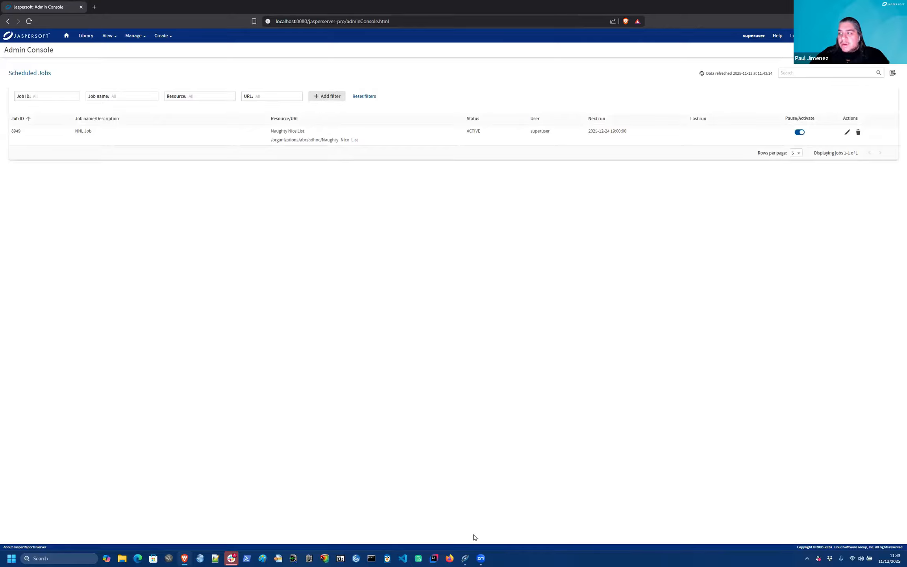
Step: Leave the Scheduled Jobs list unchanged and return to Jaspersoft Studio
mouse_move(480, 557)
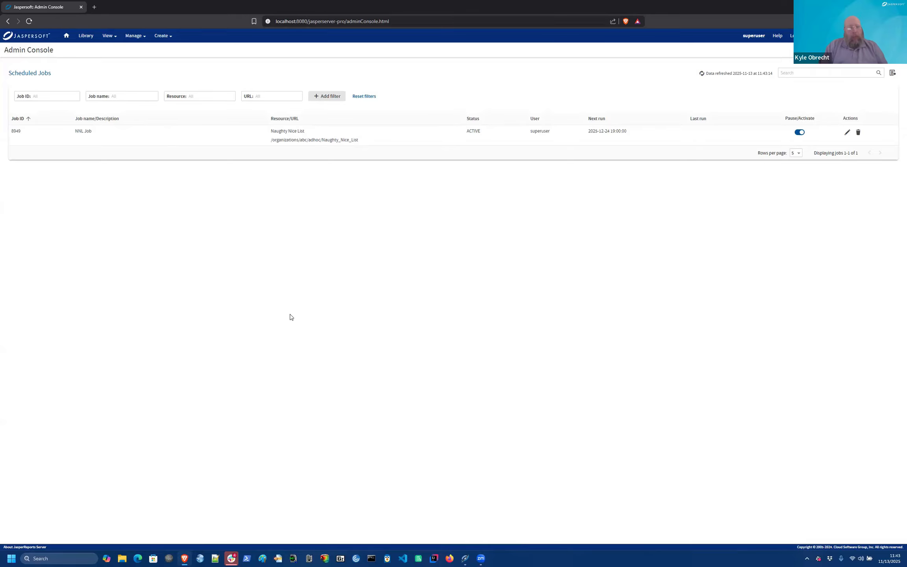
key(alt+Tab)
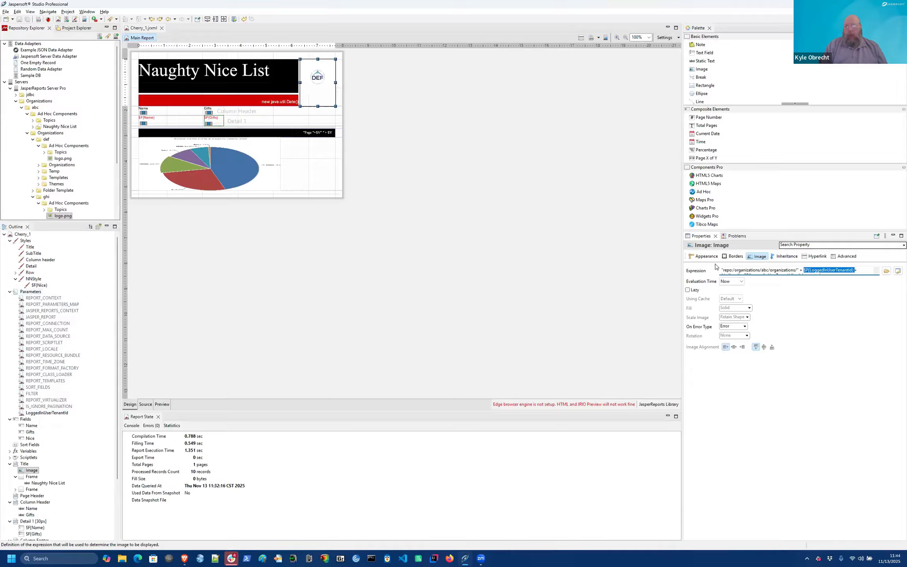
Step: In the logo's Expression Editor, insert the SORT_FIELDS parameter into the expression twice
click(898, 271)
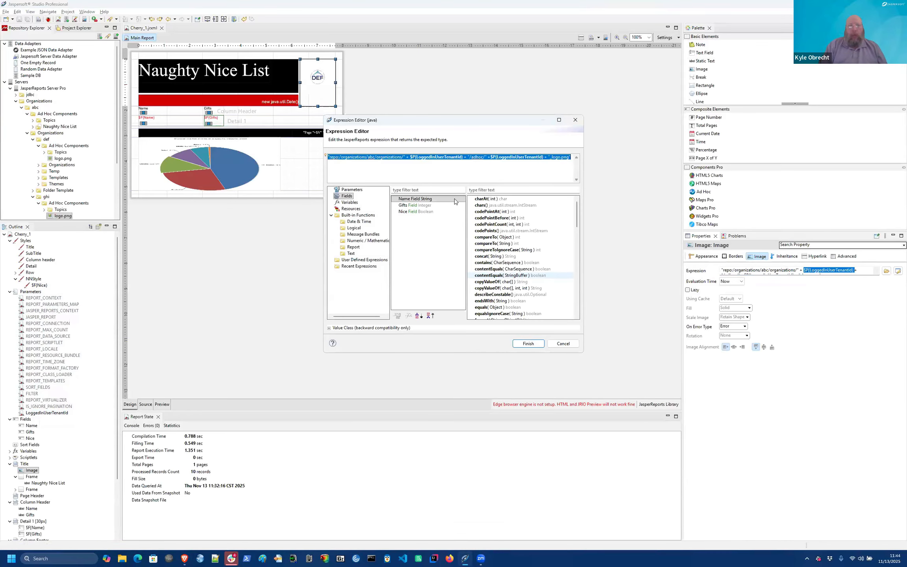
click(435, 157)
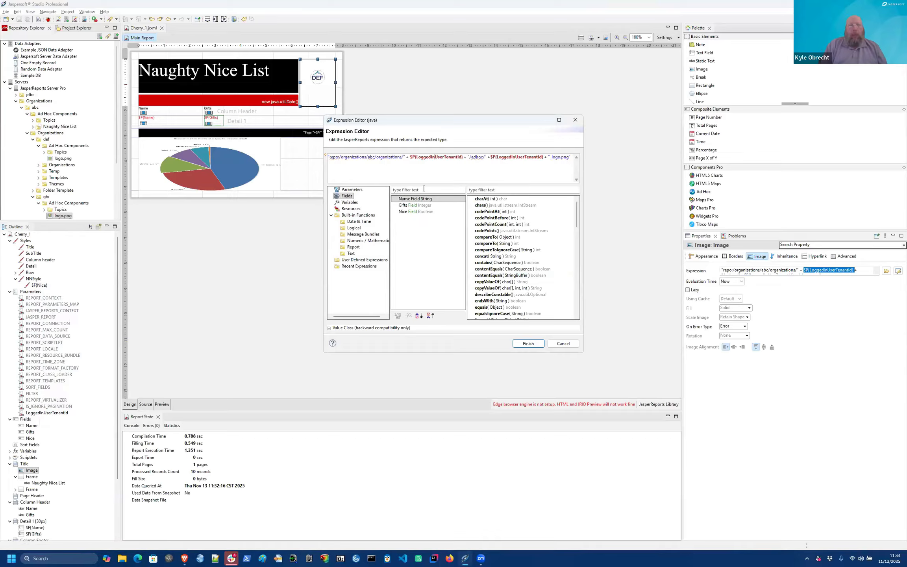
click(346, 190)
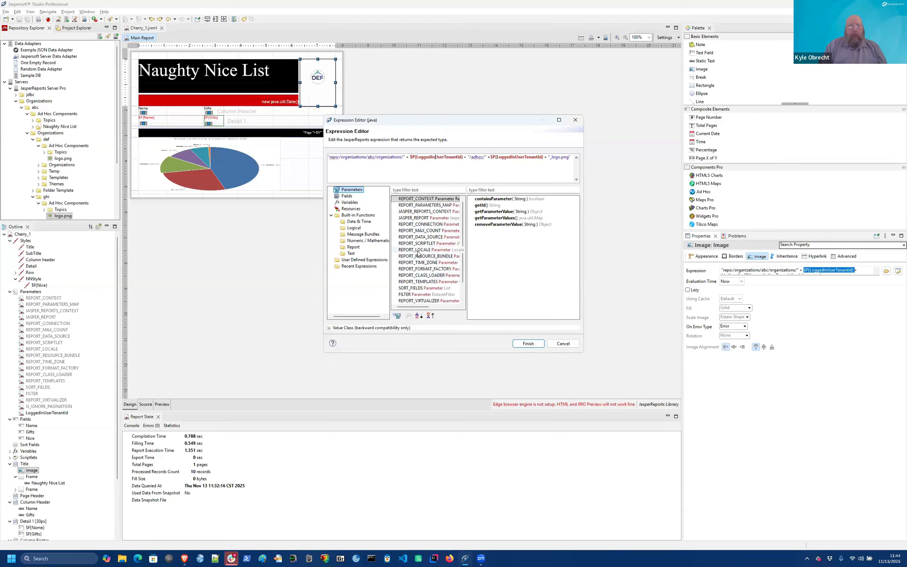
click(411, 290)
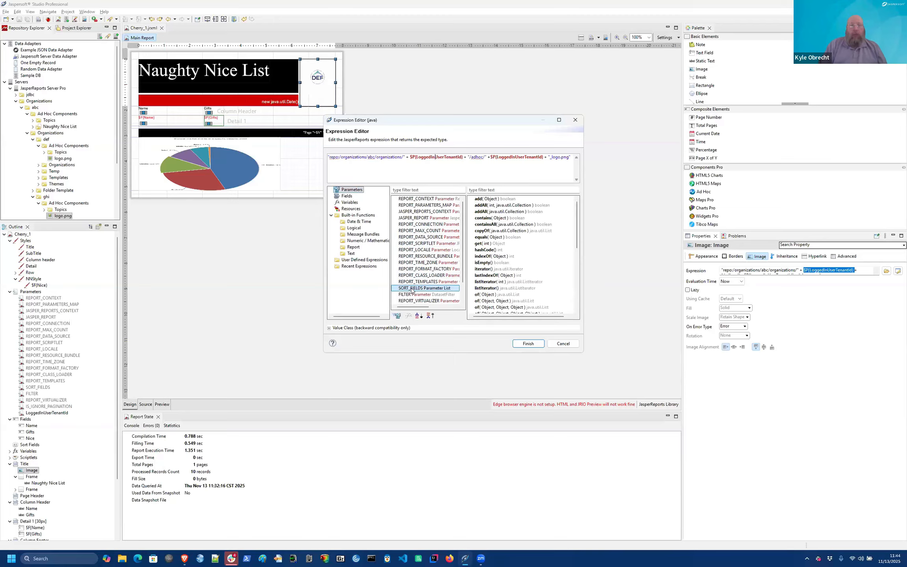
drag(411, 290, 415, 156)
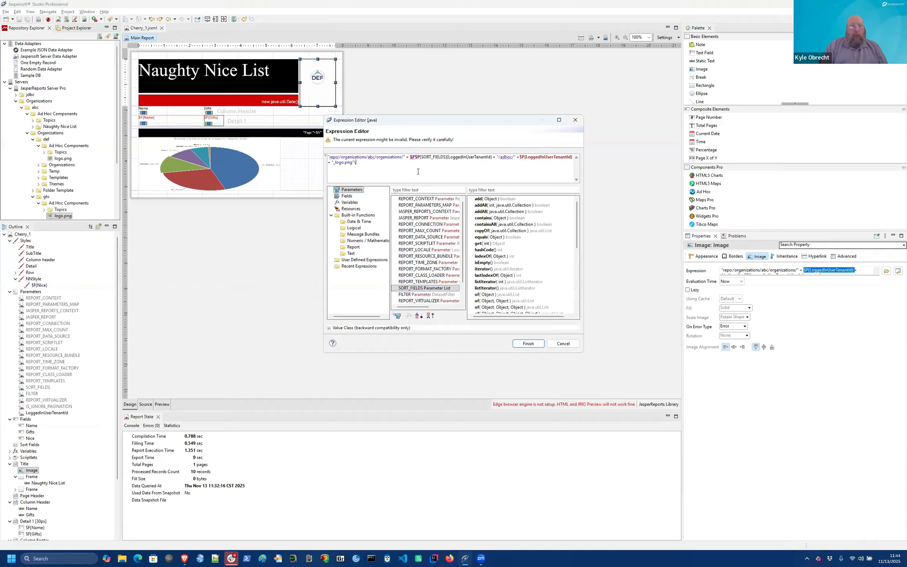
key(Return)
key(Return)
drag(418, 289, 370, 174)
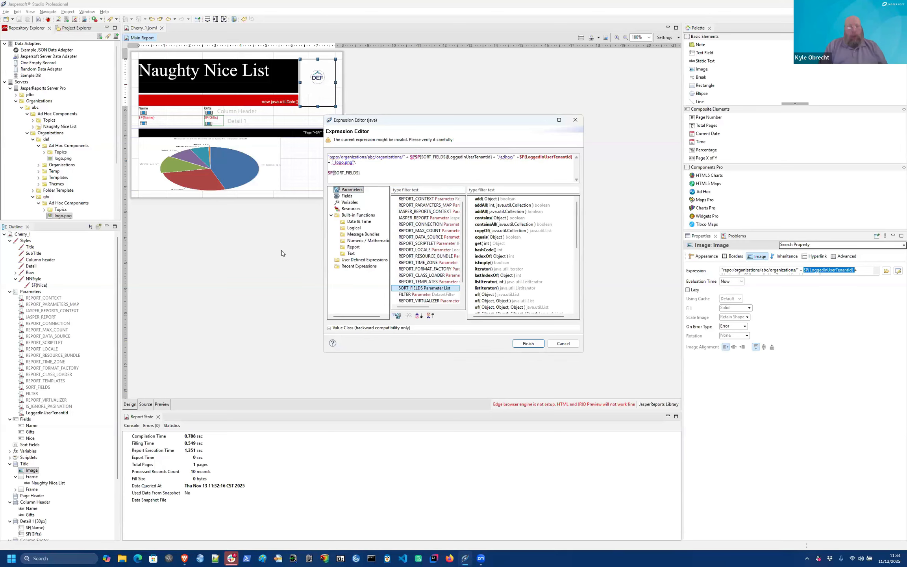
key(alt+Tab)
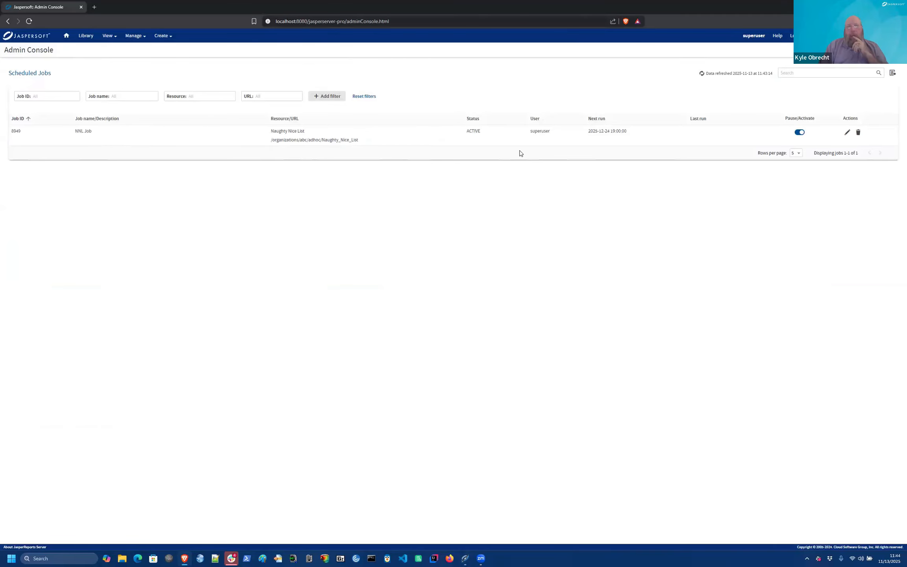
Step: Review the NNL Job's Output Options and Schedule unchanged, then cancel the Studio expression edit
click(848, 134)
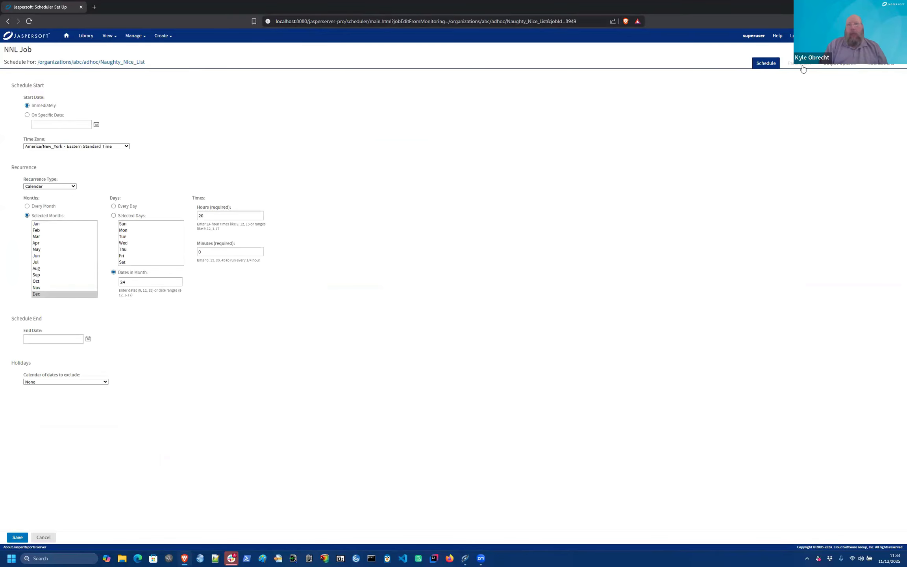
click(829, 64)
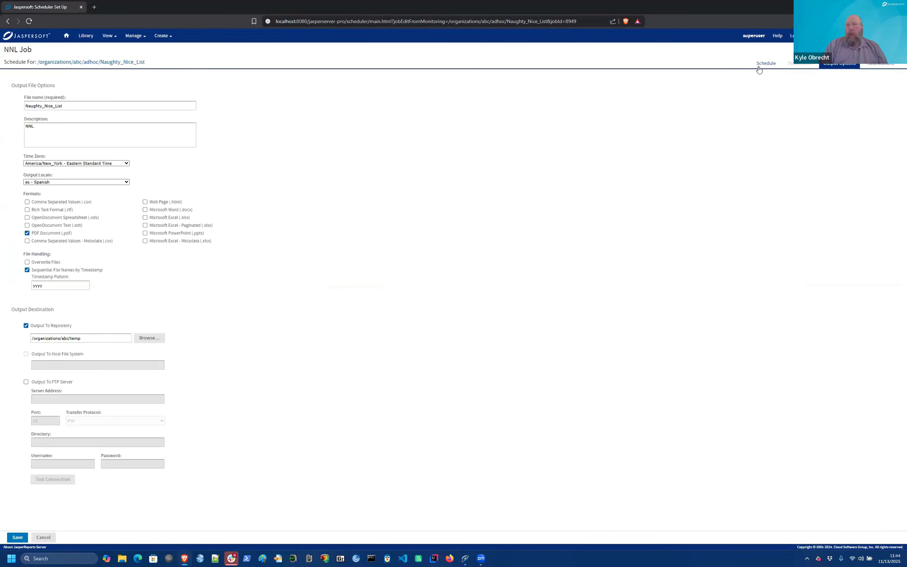
click(760, 66)
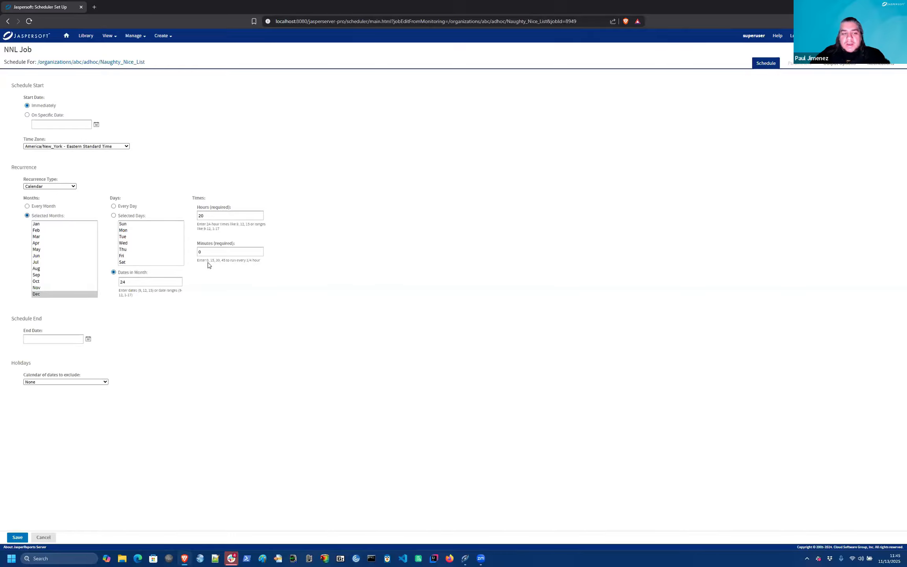
key(alt+Tab)
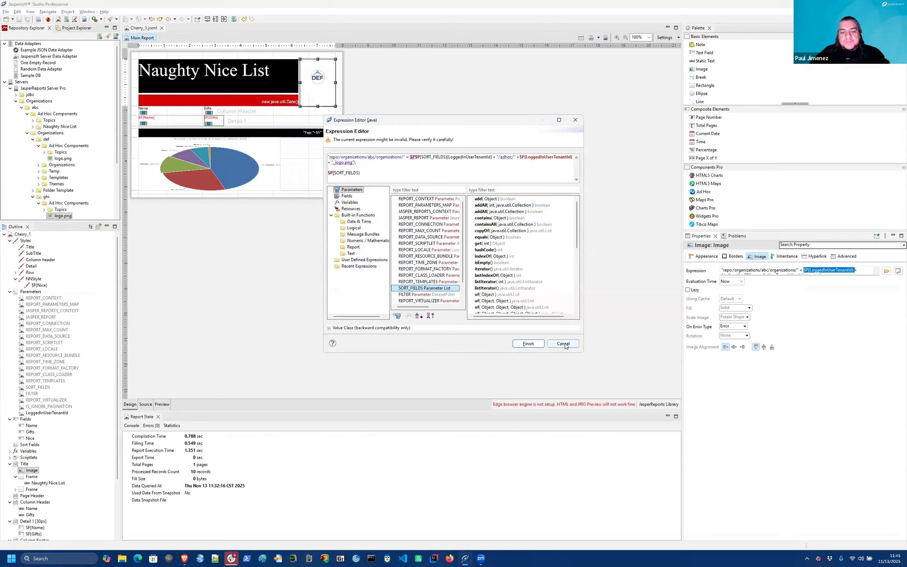
click(564, 344)
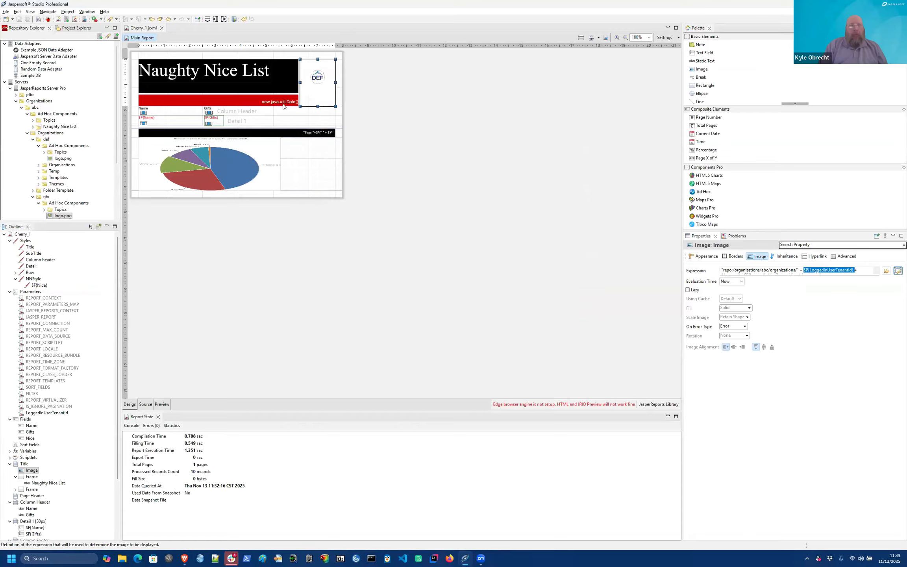
Step: Inspect the new java.util.Date() field's Text Field properties, then preview the report
click(282, 103)
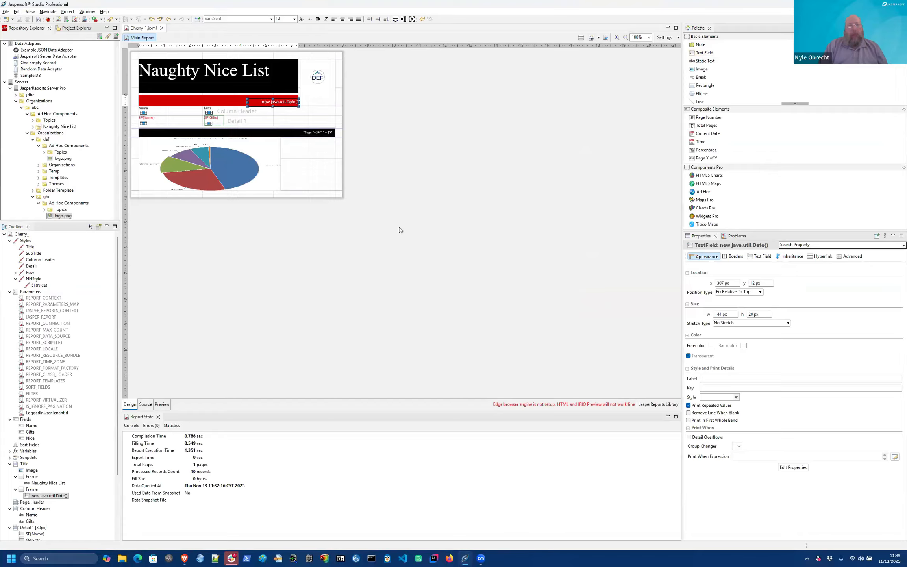
click(760, 258)
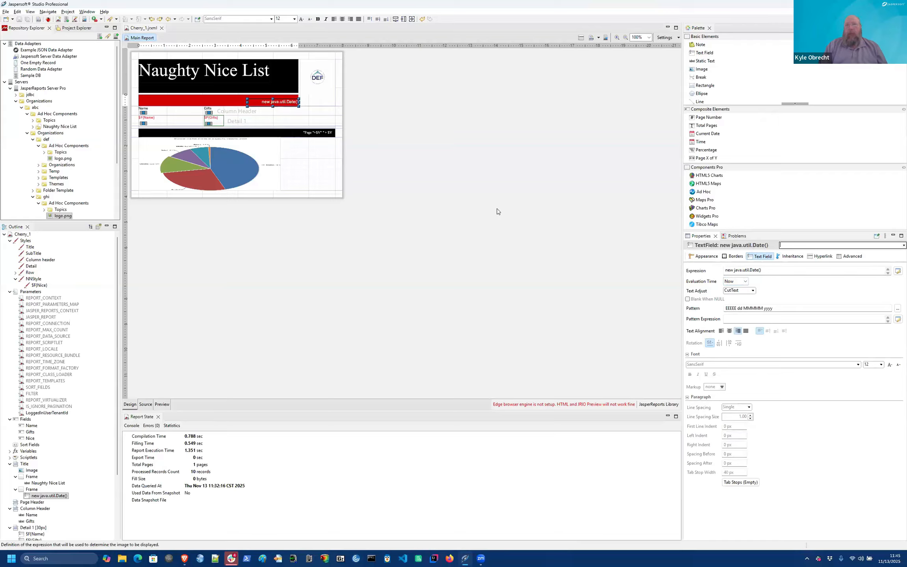
click(163, 403)
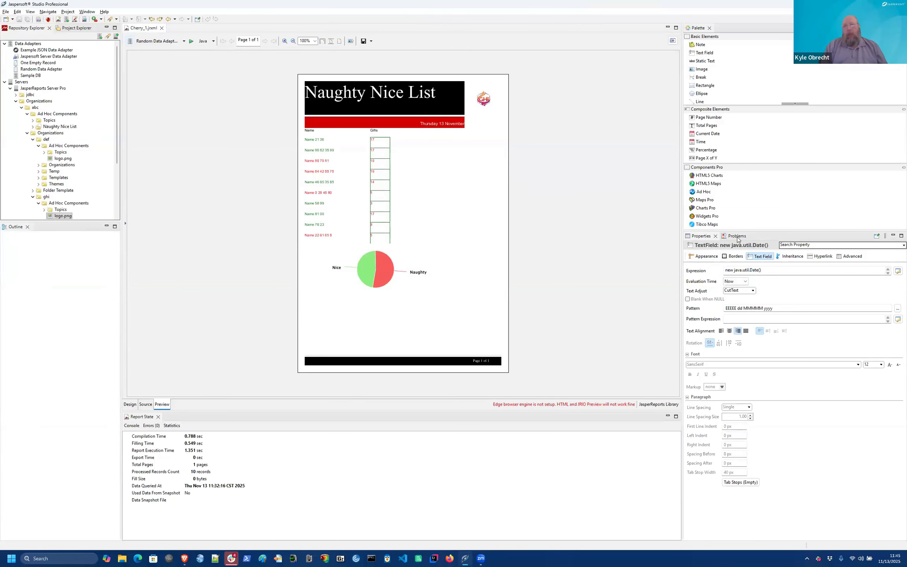
Step: Try appending .minus("days", 3) to the date expression, then revert it to new java.util.Date()
click(775, 269)
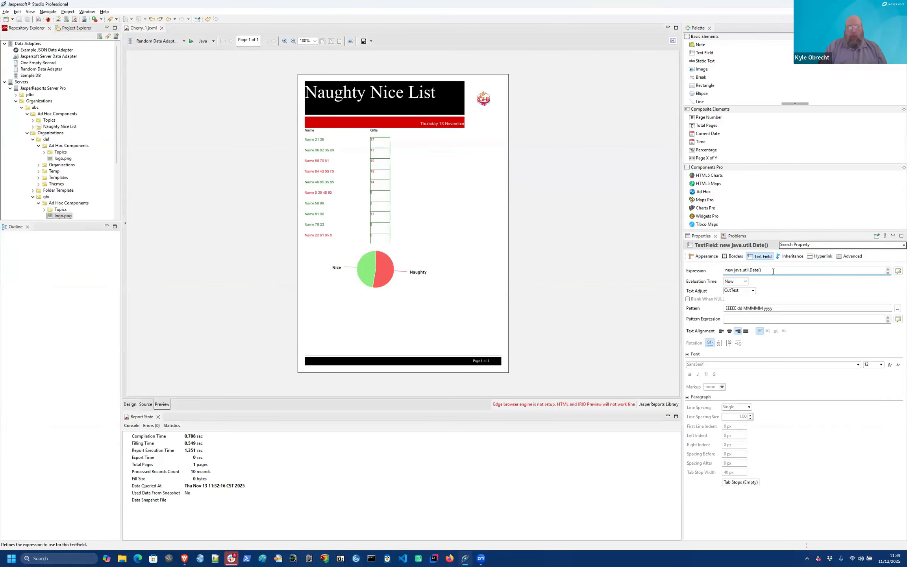
text(.minus)
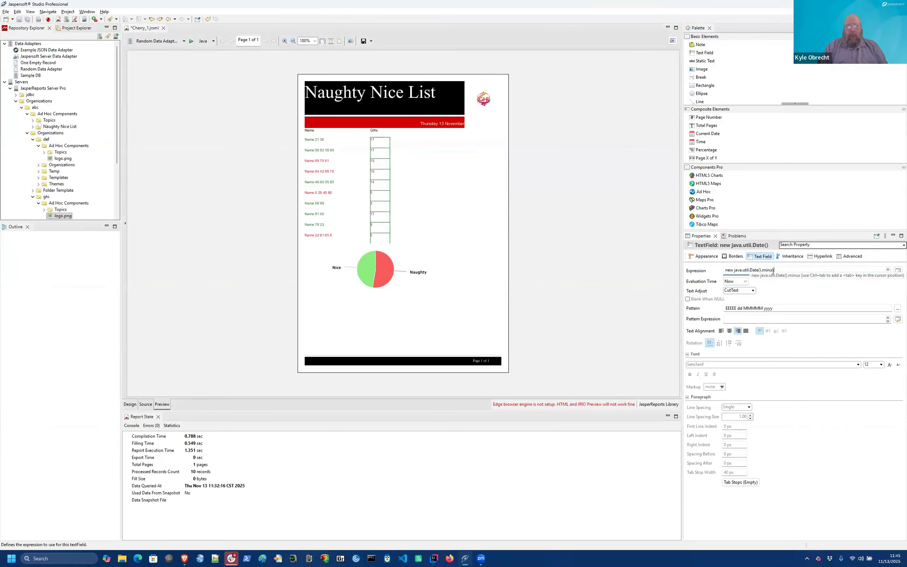
text(("dys", 3))
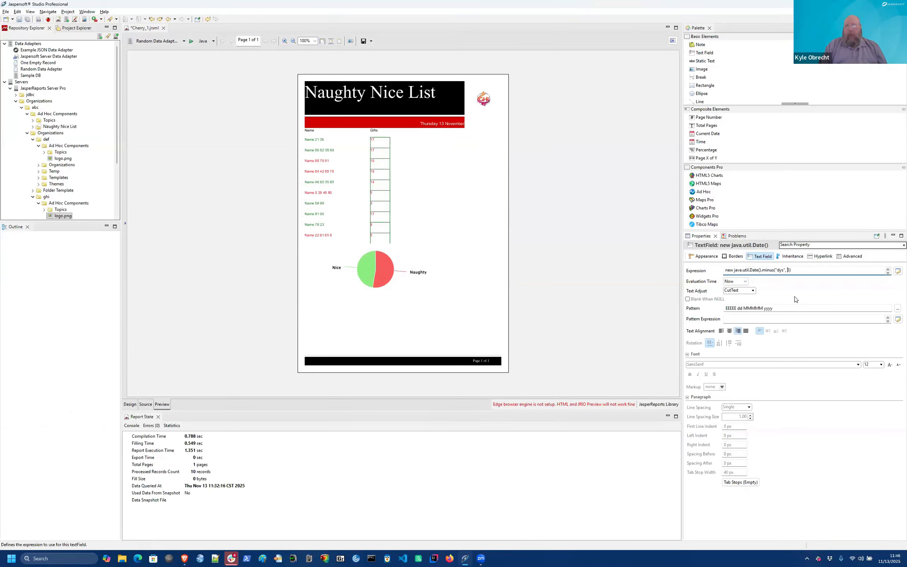
click(778, 270)
text(a)
click(800, 272)
key(BackSpace)
key(BackSpace)
key(BackSpace)
key(BackSpace)
key(BackSpace)
key(BackSpace)
key(BackSpace)
key(BackSpace)
key(BackSpace)
key(BackSpace)
key(BackSpace)
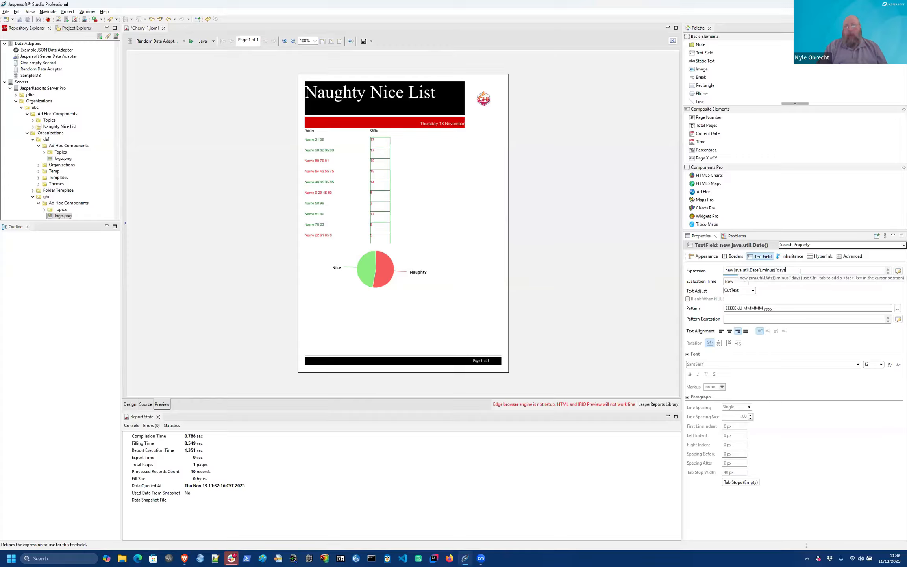
key(BackSpace)
key(BackSpace)
key(BackSpace)
key(BackSpace)
key(BackSpace)
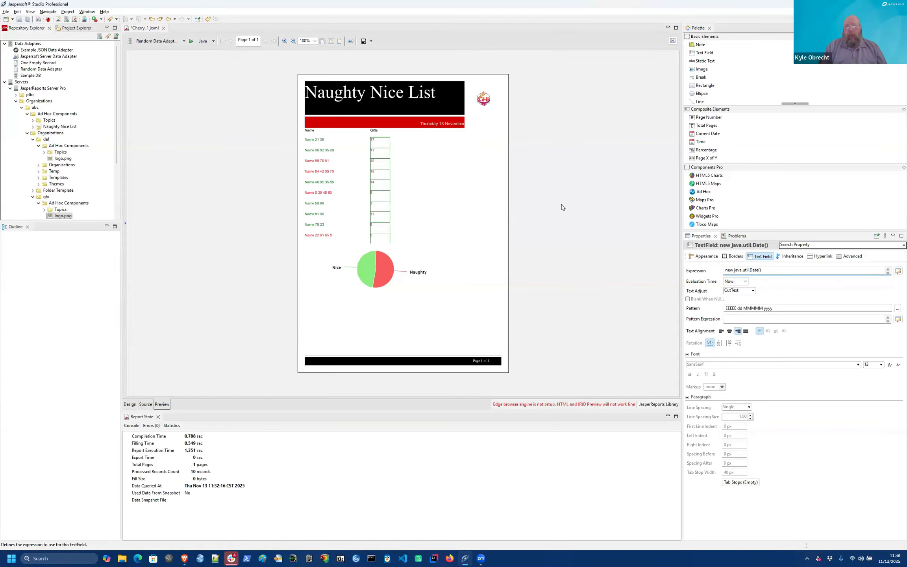
click(127, 407)
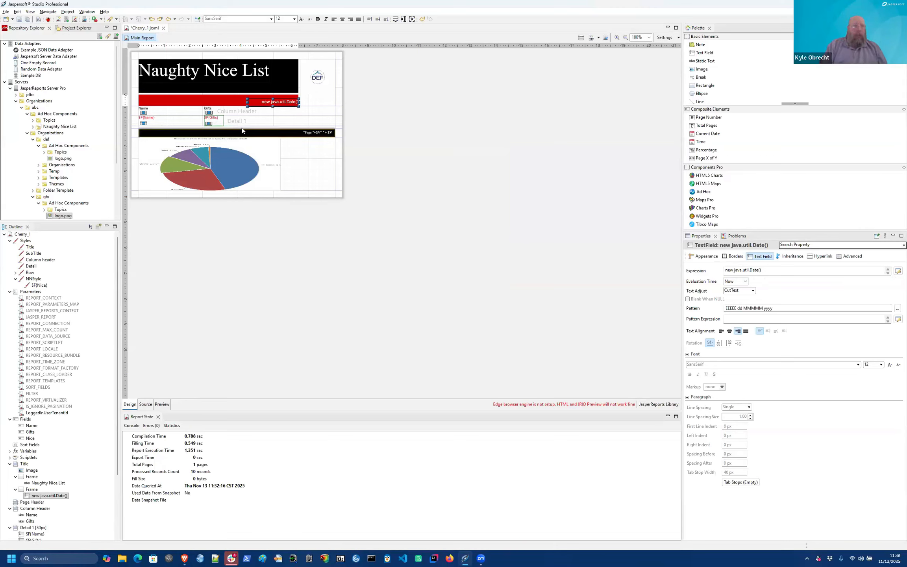
Step: Set the dataset query to 'select users from usertable' and open the filter expression editor
click(581, 40)
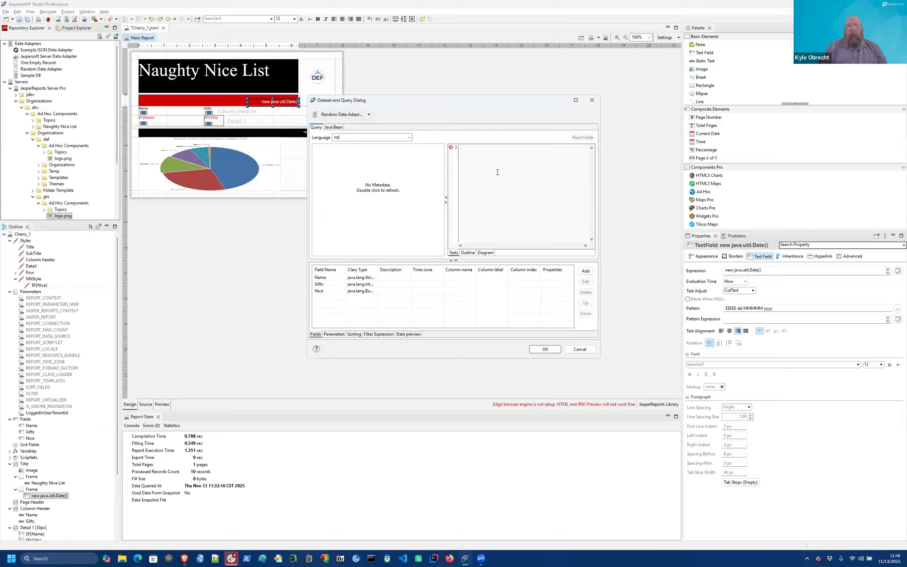
click(378, 334)
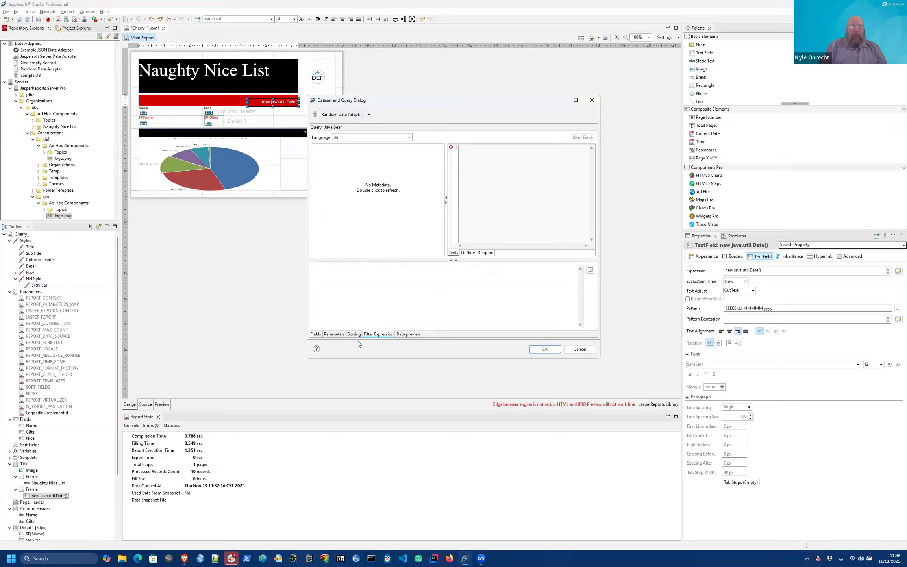
click(315, 334)
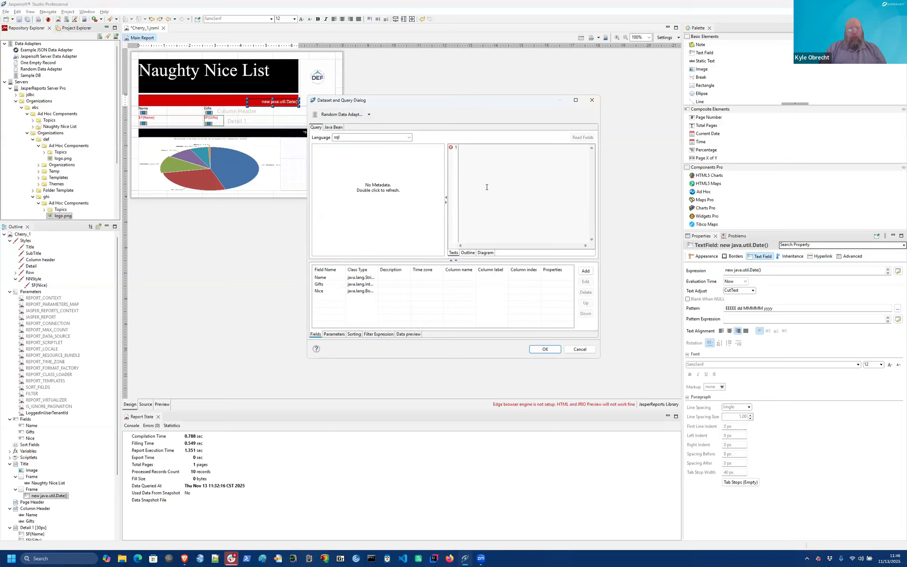
text(selec)
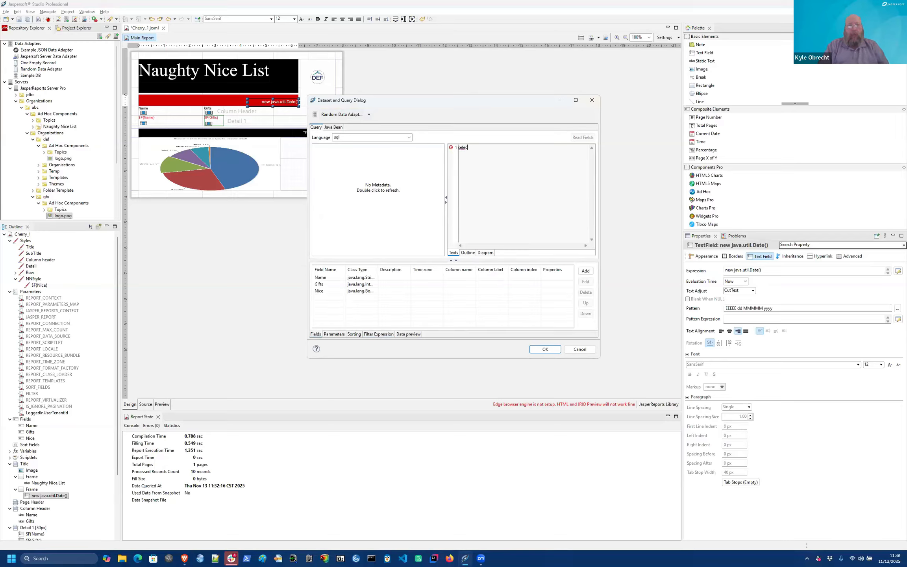
text(t users)
text( from )
text(usertable )
text(where )
text(logindate )
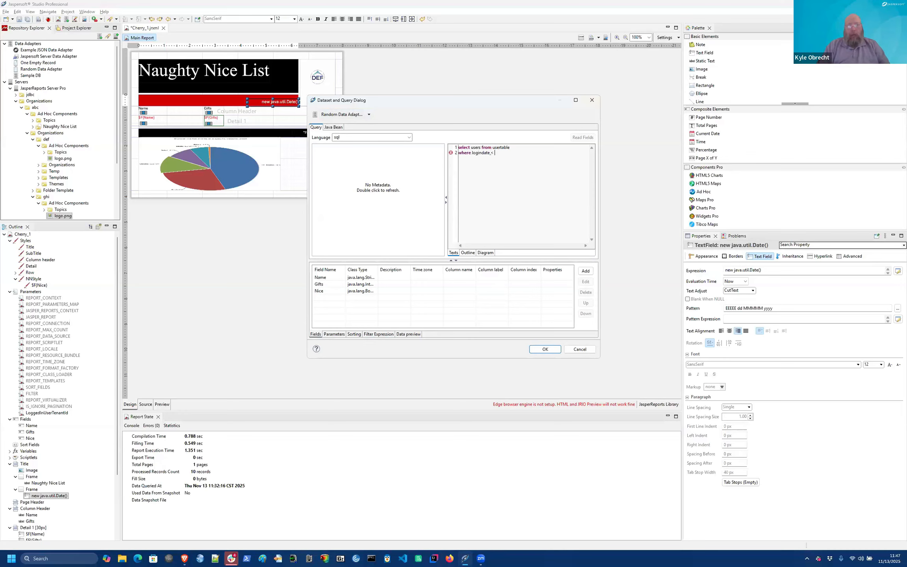
text(< toda)
text(y() - ")
text(q month)
text(3)
triple_click(521, 175)
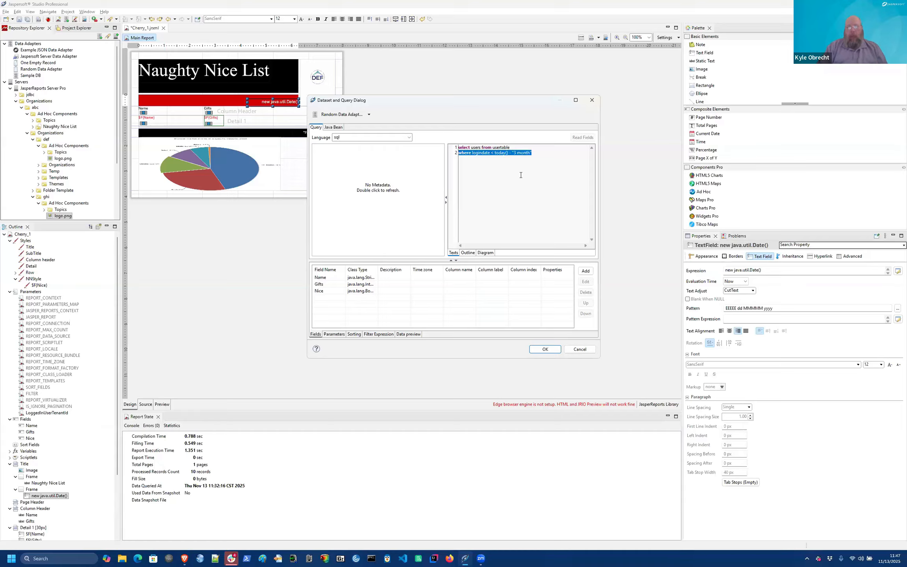
key(BackSpace)
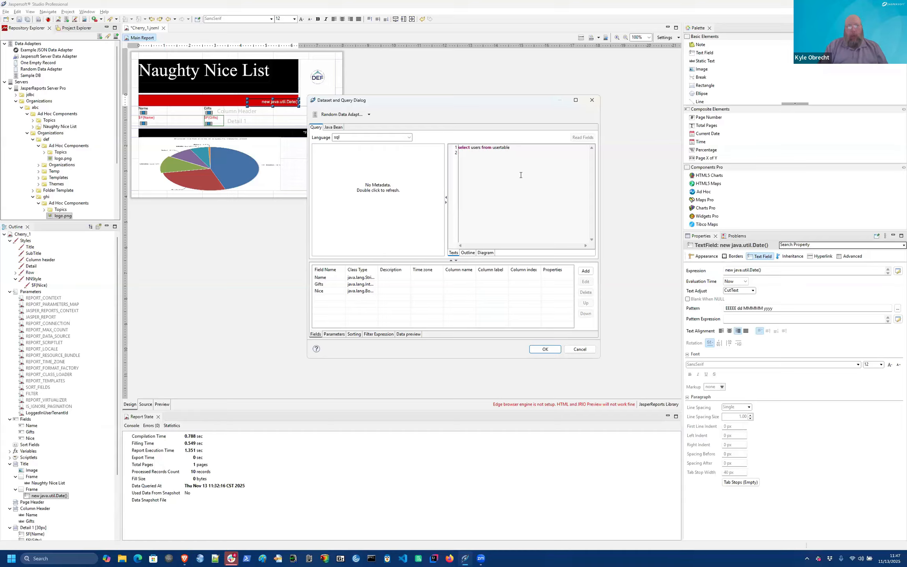
click(376, 334)
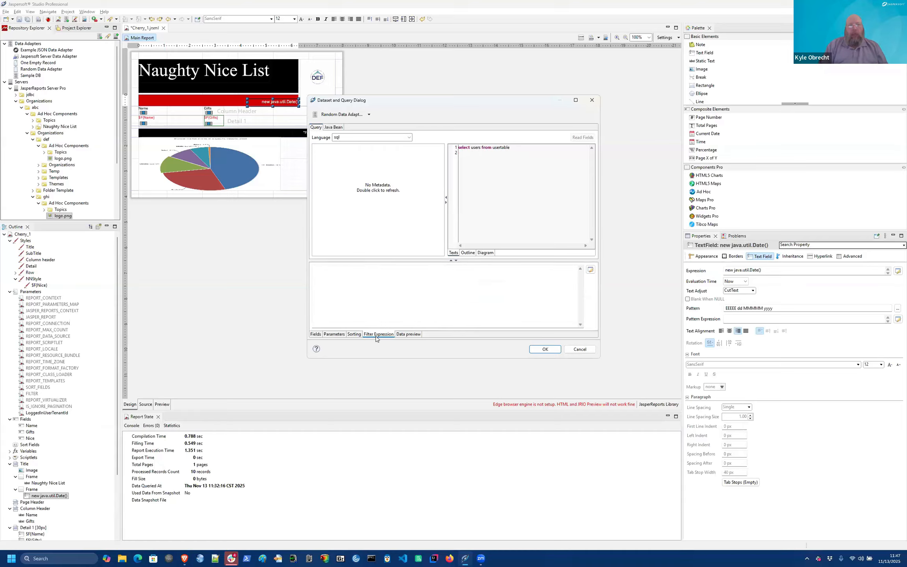
click(590, 270)
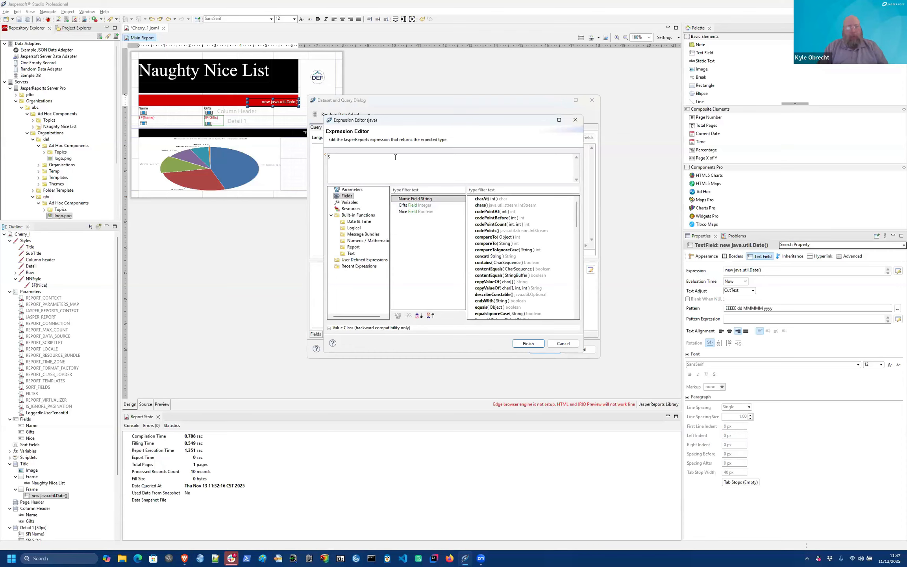
Step: Draft a LogInDate filter against new java.util.Date() minus 3 months, then discard it and the dataset changes
text(${})
text(LogIn)
text(Date} >)
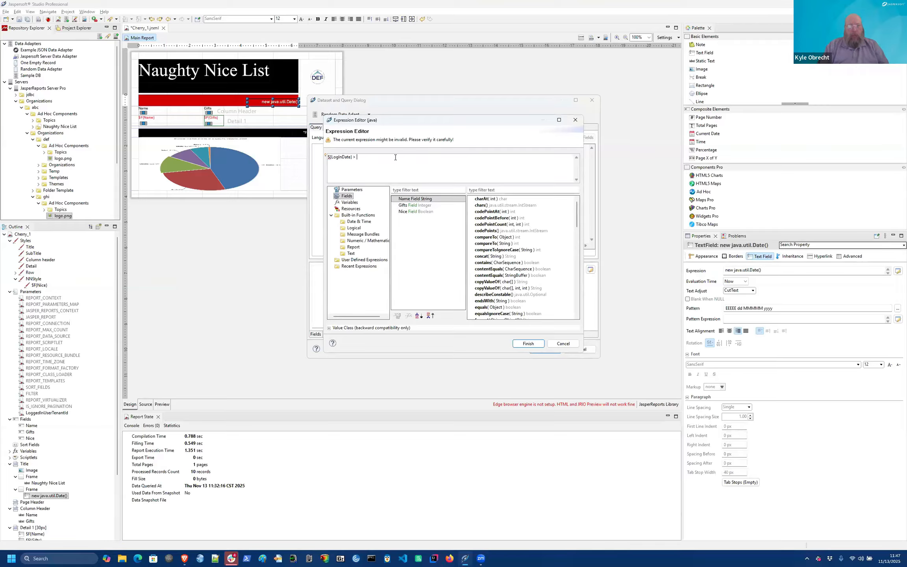
text( (new ja)
key(BackSpace)
text(.u.Date().minus(3), "months)
click(563, 344)
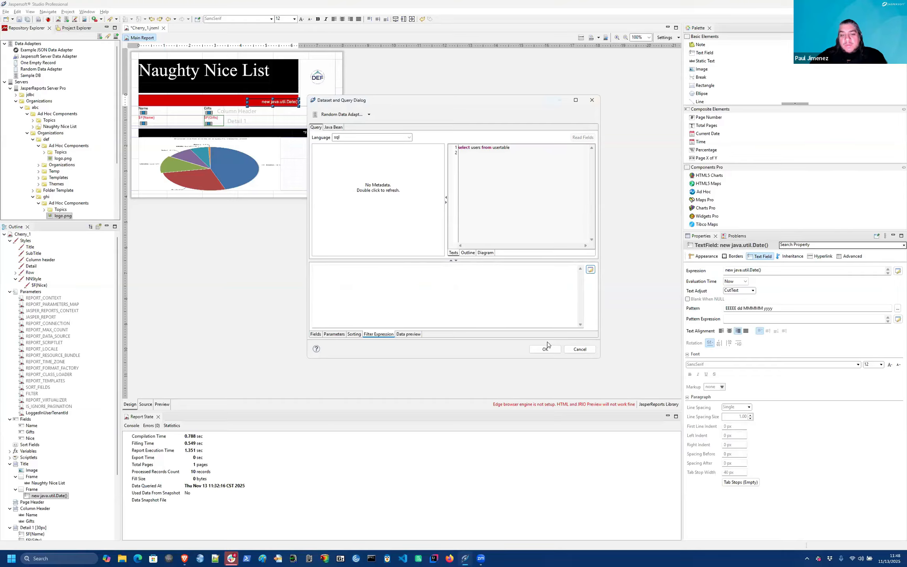
click(579, 349)
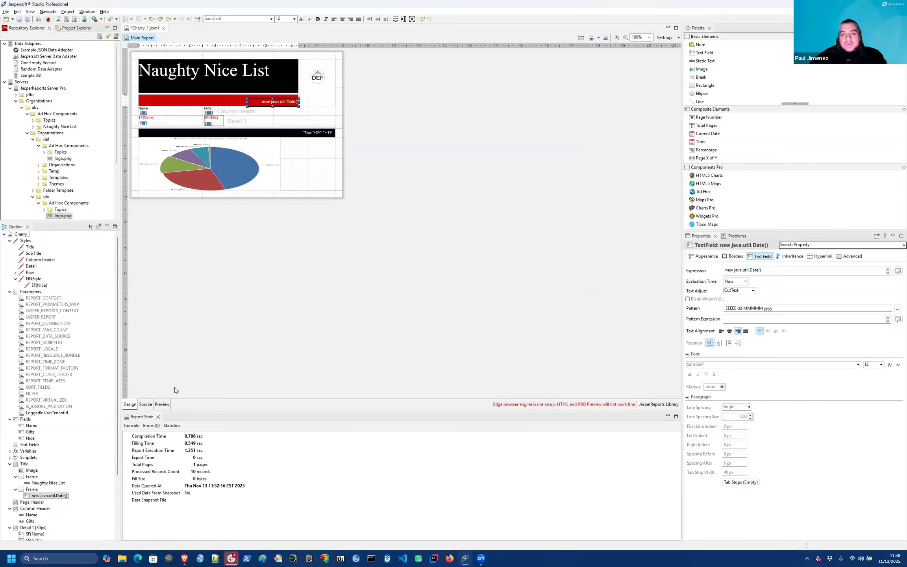
Step: Run a preview of the Cherry_1 report design
click(161, 404)
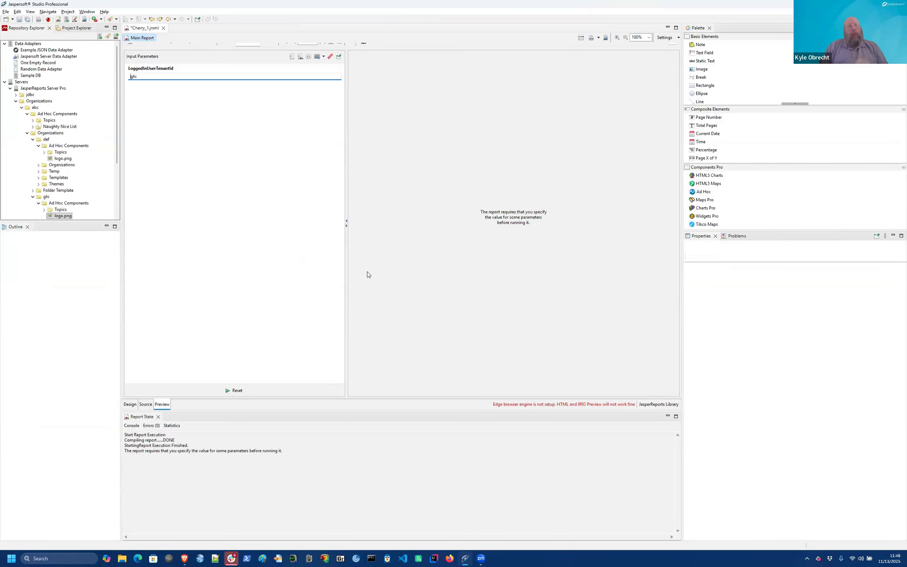
Step: Begin publishing to JasperReports Server, abandon the wizard at the resources page, and return to the browser
click(80, 18)
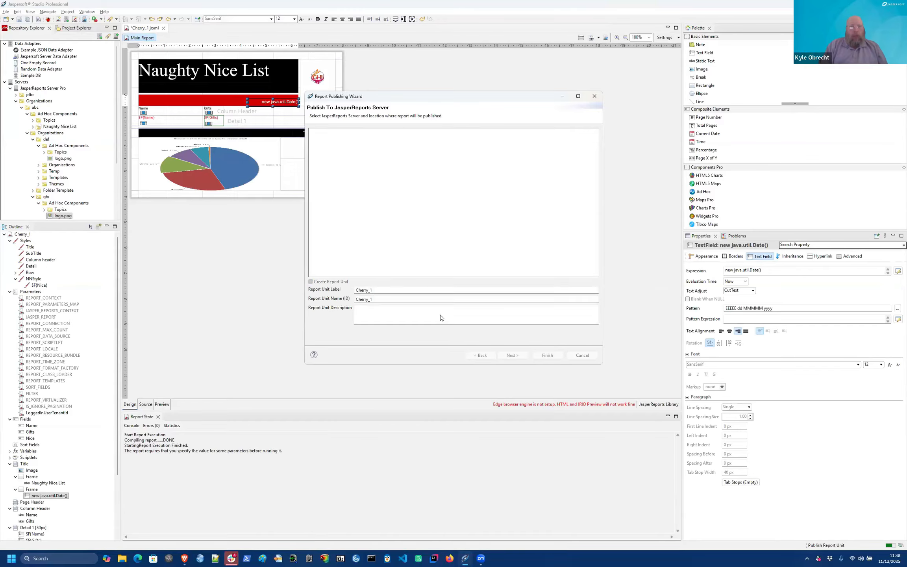
click(513, 355)
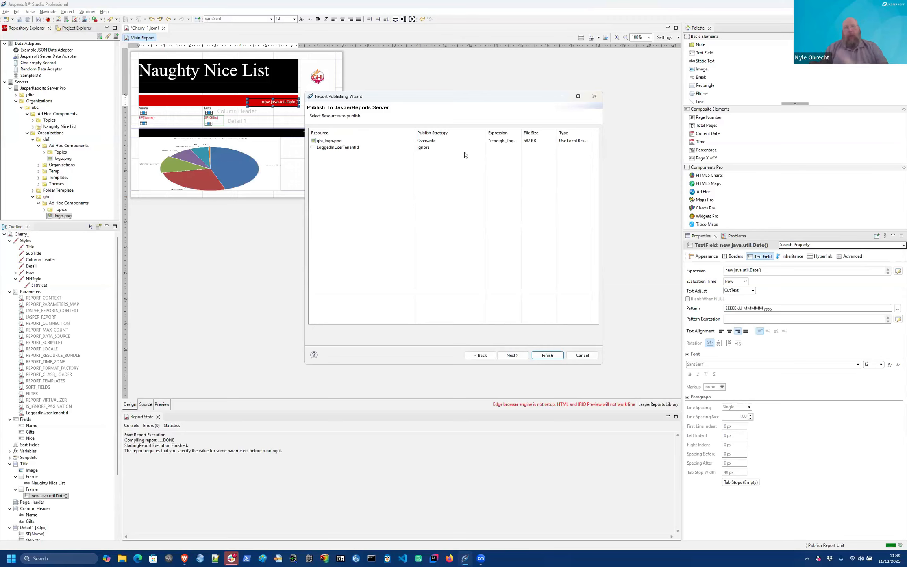
click(581, 355)
key(alt+Tab)
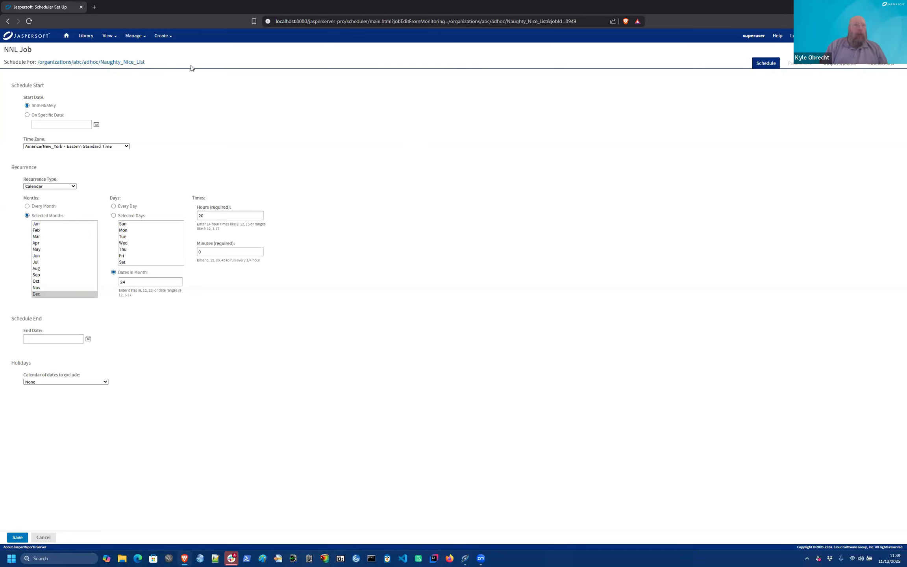
Step: Browse the server repository from the View menu and run the Naughty Nice List report
click(135, 36)
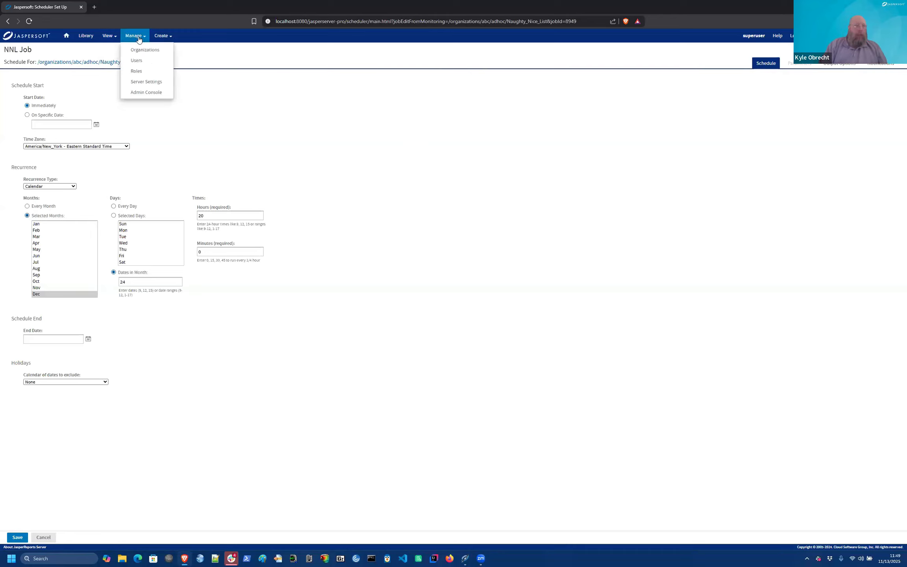
click(118, 35)
click(113, 61)
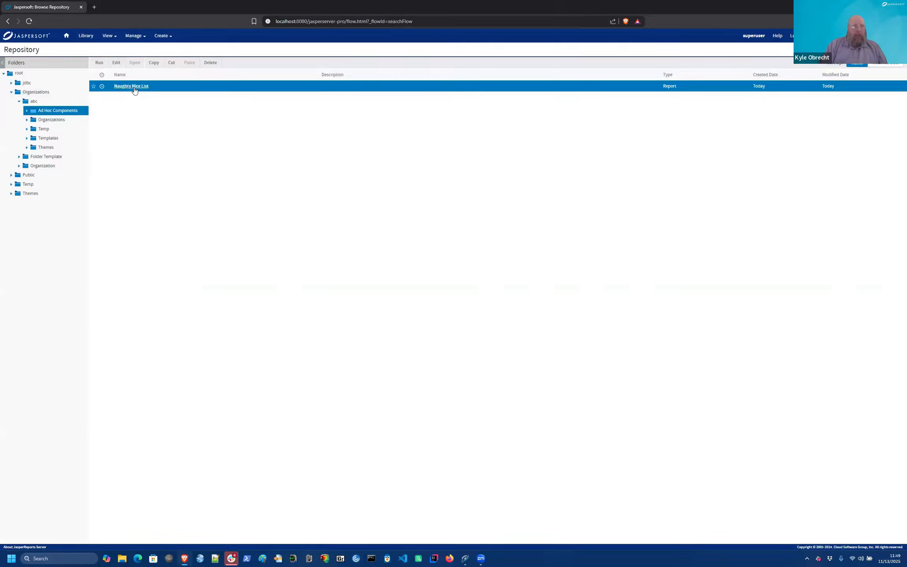
click(135, 86)
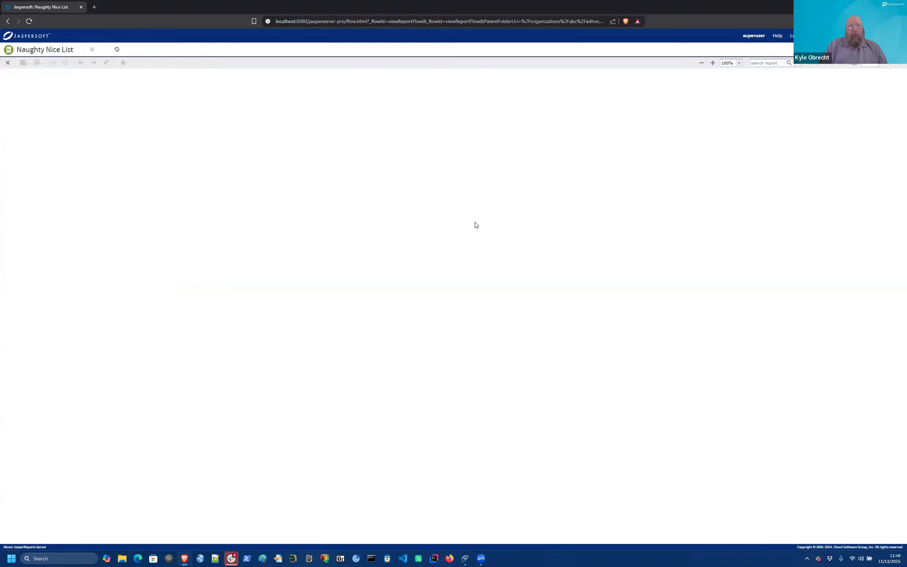